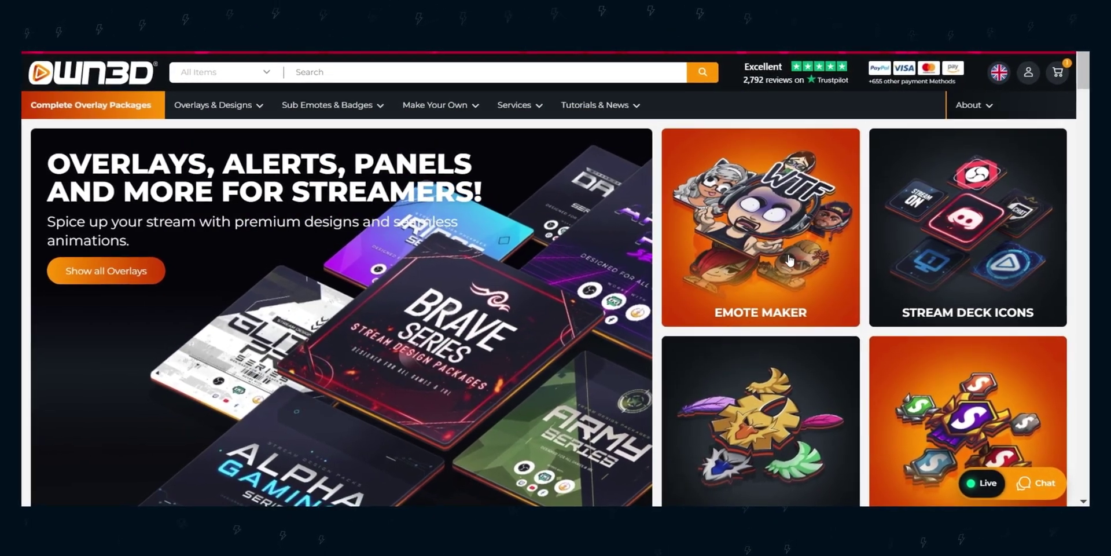
Scroll through the OWN3D homepage and the Stream Overlays, Emote Maker and Stream Deck Icons pages
scroll(795, 258, "down", 3)
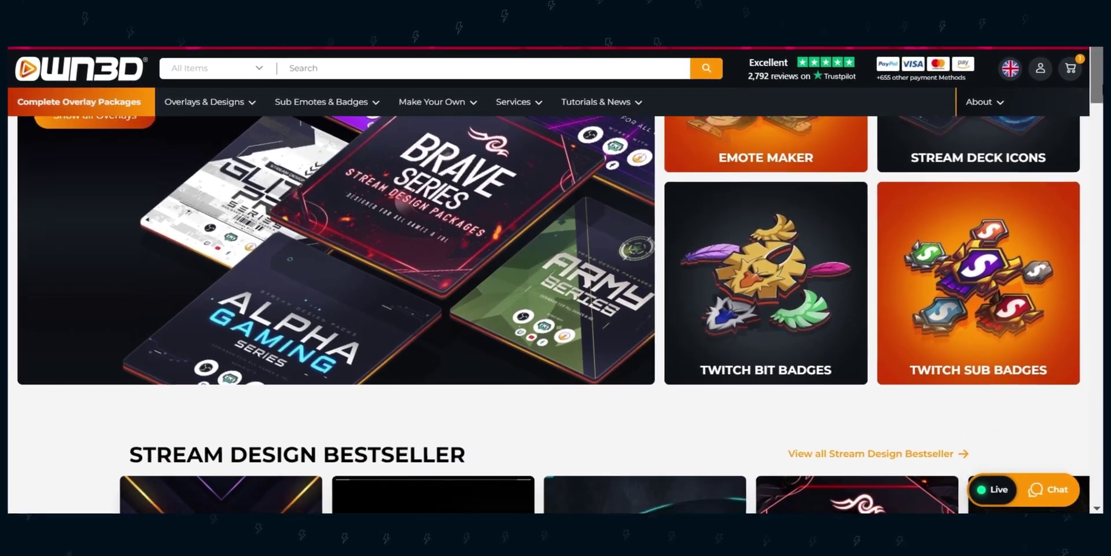
scroll(555, 290, "down", 5)
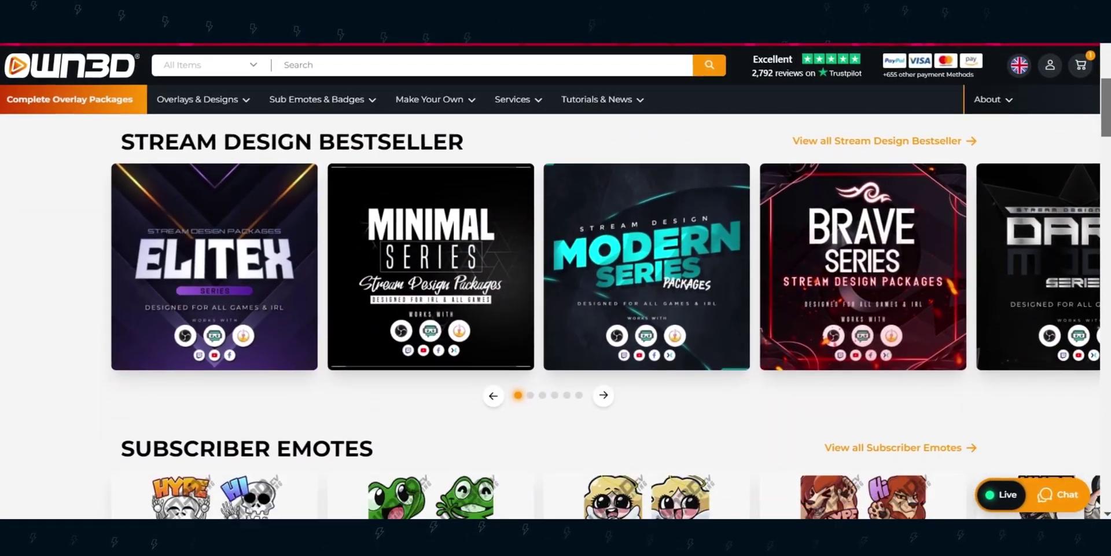
scroll(556, 289, "down", 7)
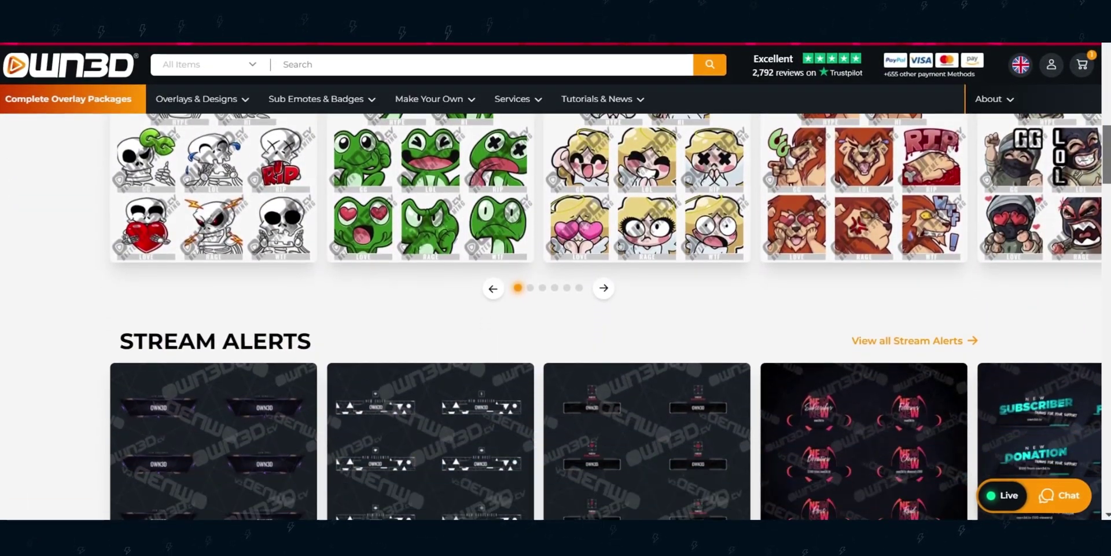
scroll(1103, 253, "down", 13)
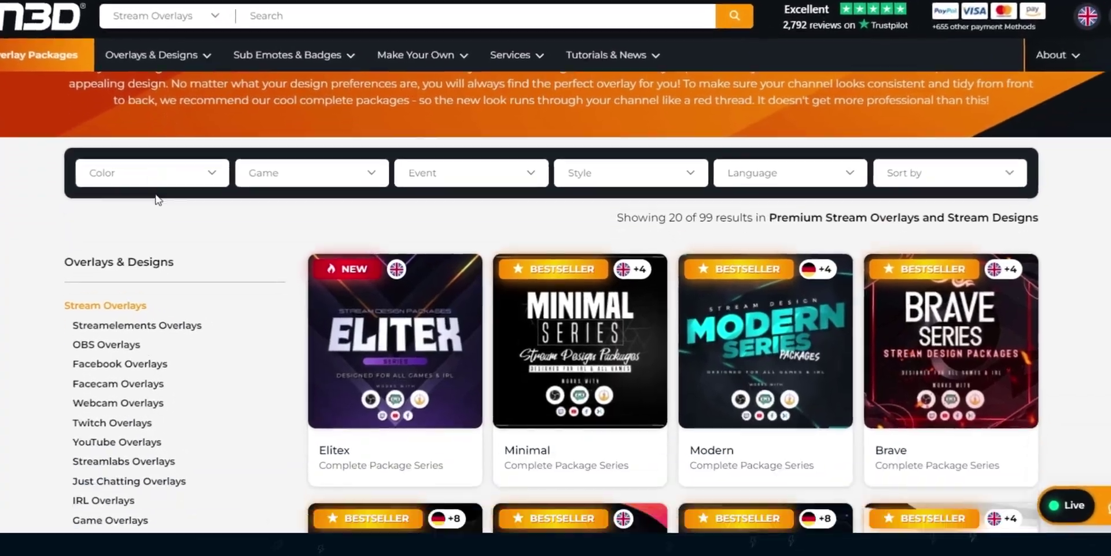
scroll(153, 183, "down", 3)
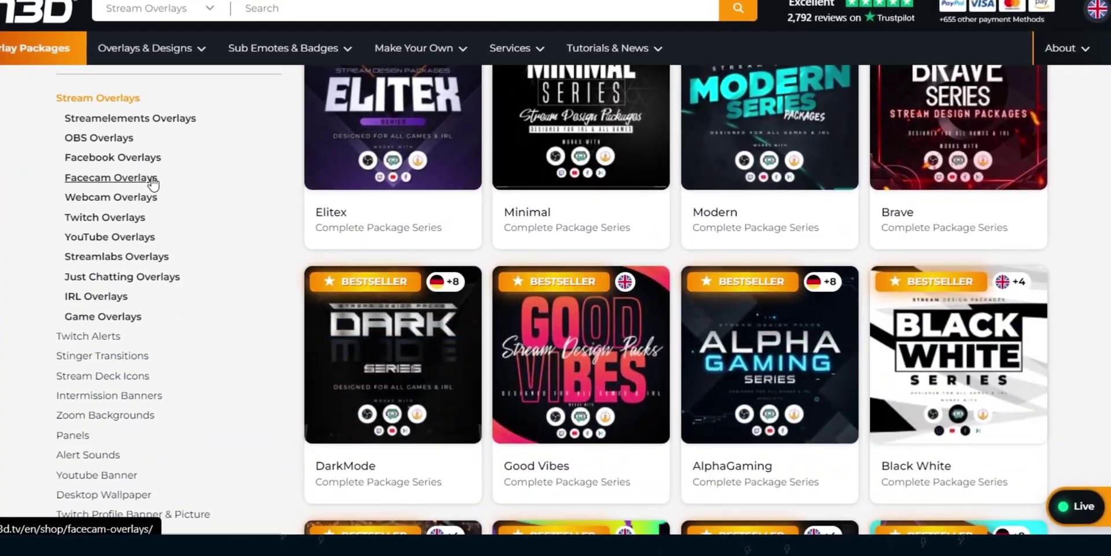
scroll(153, 183, "down", 12)
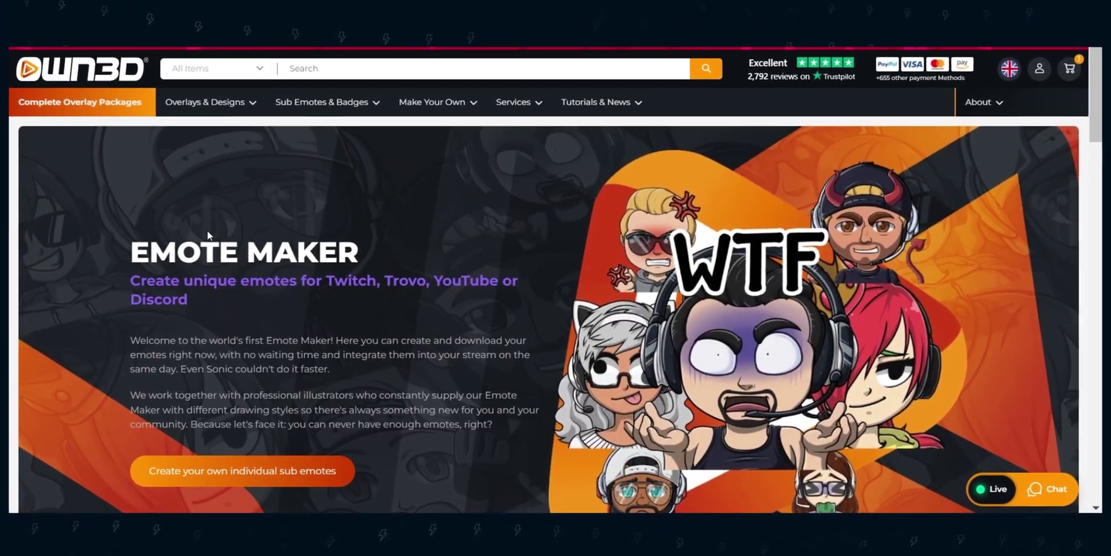
scroll(111, 252, "down", 2)
scroll(172, 273, "down", 10)
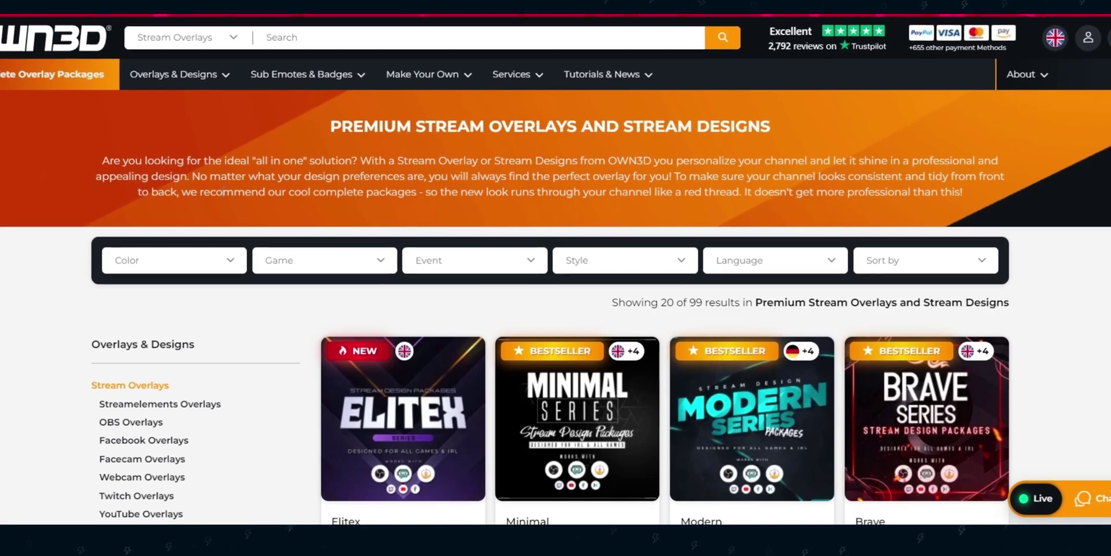
scroll(213, 198, "down", 9)
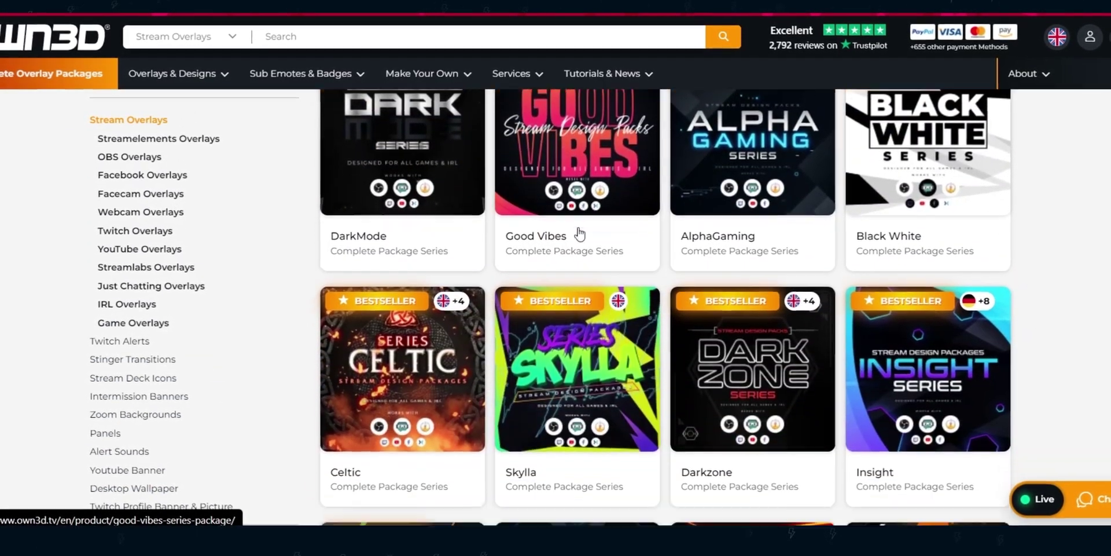
scroll(579, 289, "down", 10)
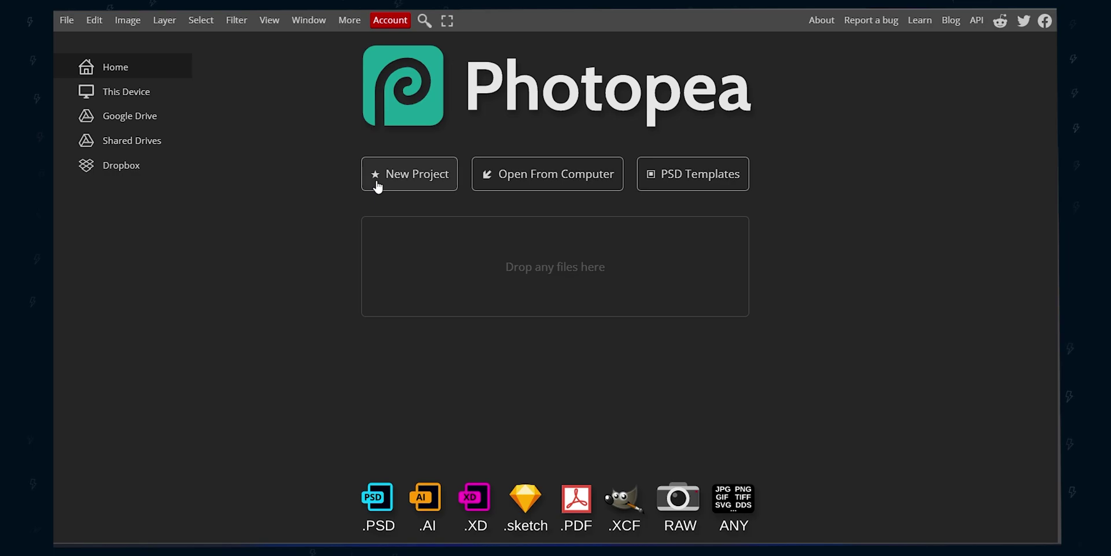
Start a new 1920 × 1080 px project named 'Twitch Panel'
left_click(377, 183)
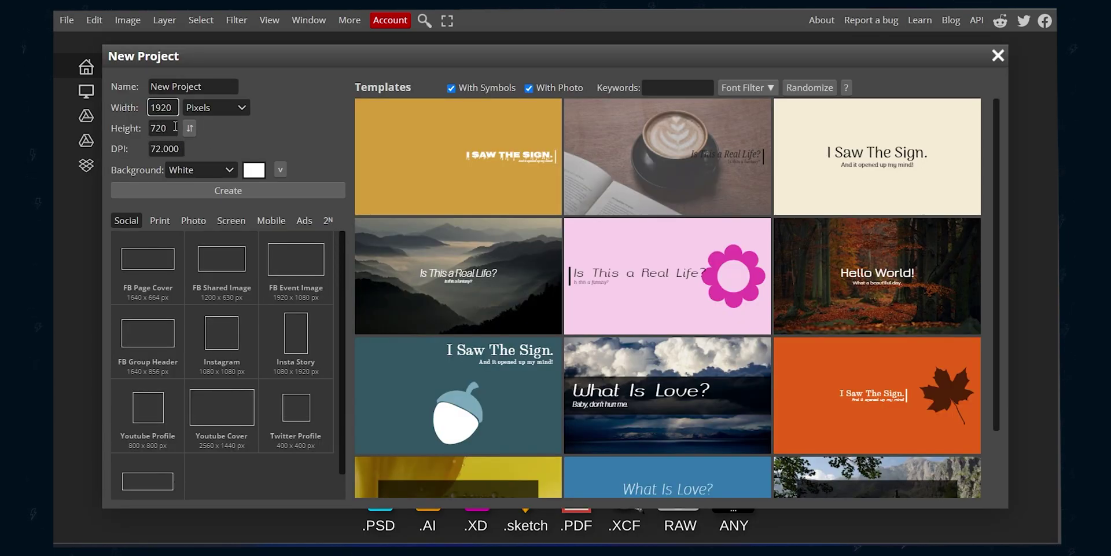
key("Tab")
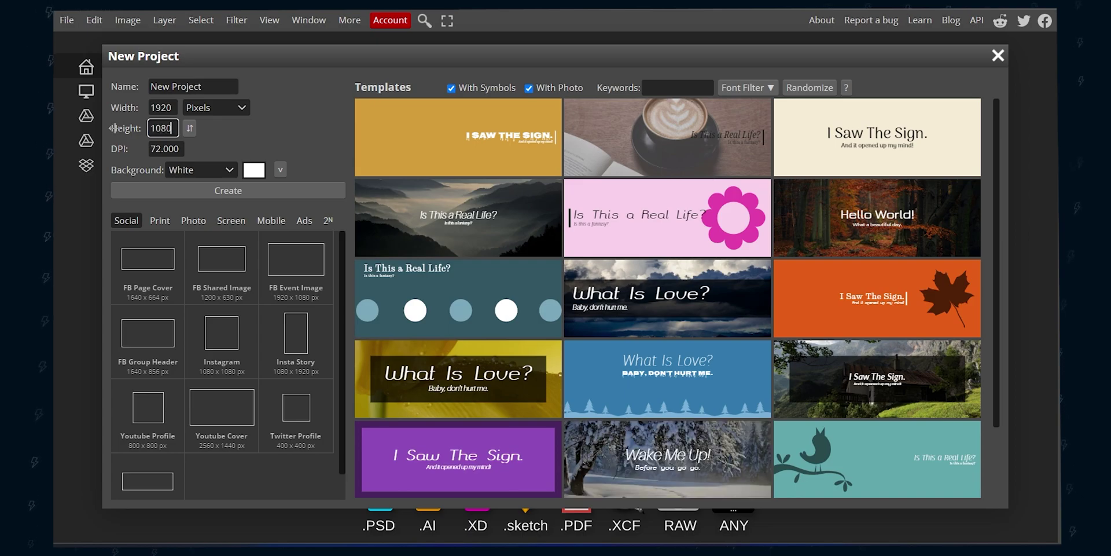
left_click(170, 87)
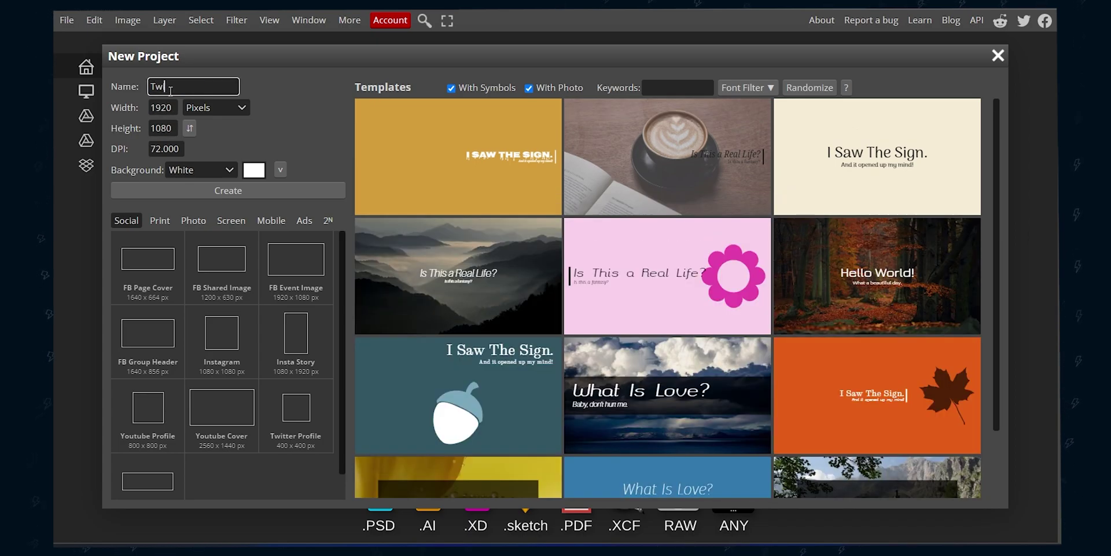
type("Twitch Panel")
left_click(242, 192)
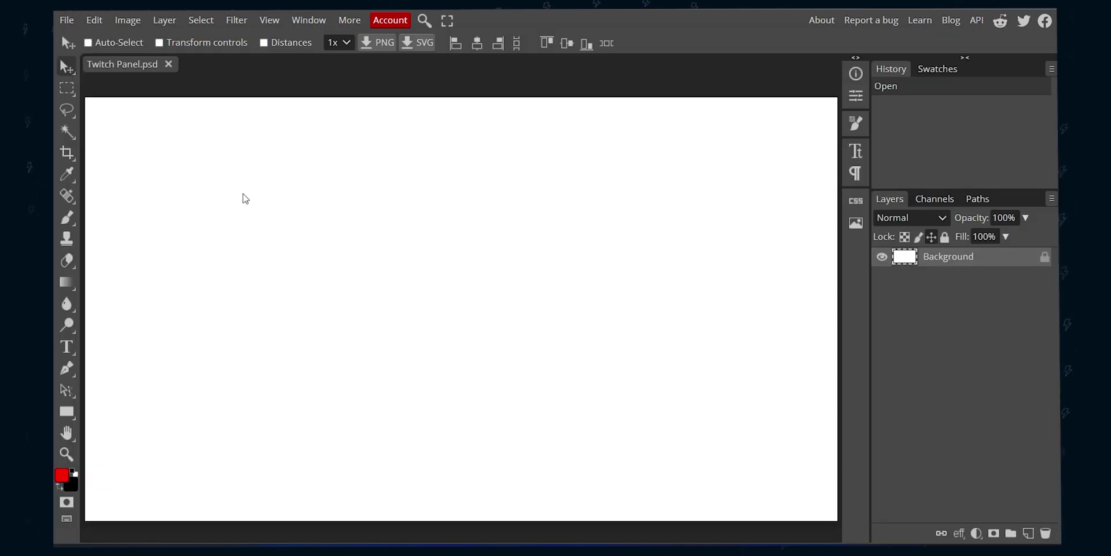
Create a red 320 × 200 px rectangle with the Rectangle tool
key("c")
key("x")
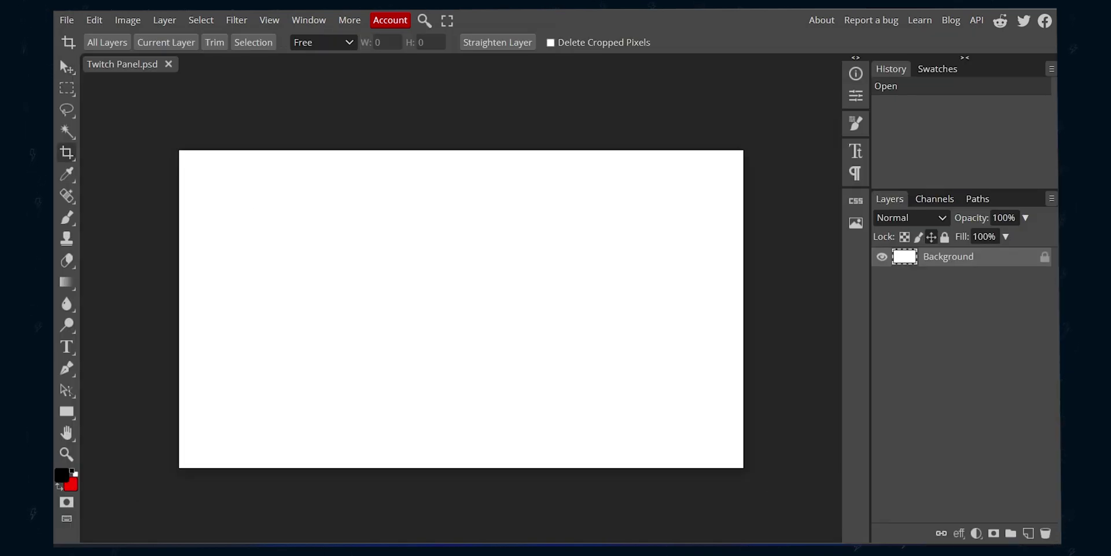
left_click(74, 412)
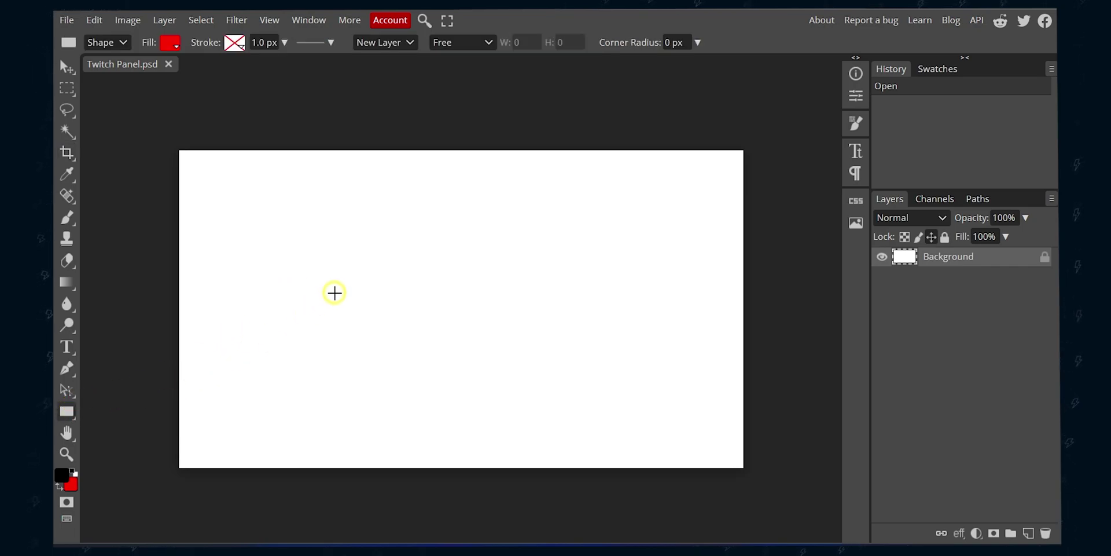
left_click(334, 292)
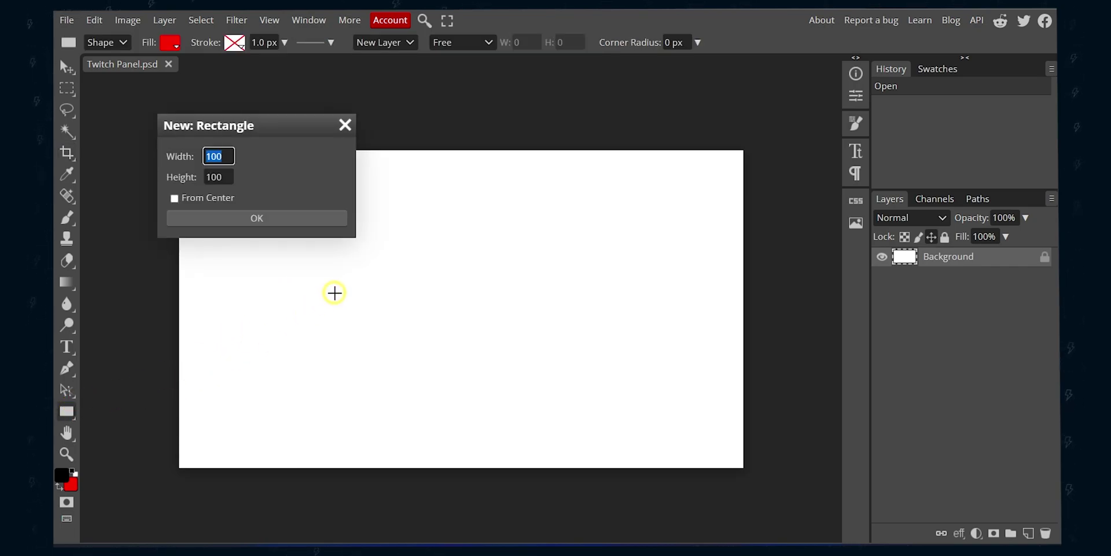
type("320")
left_click_drag(234, 176, 193, 171)
type("200")
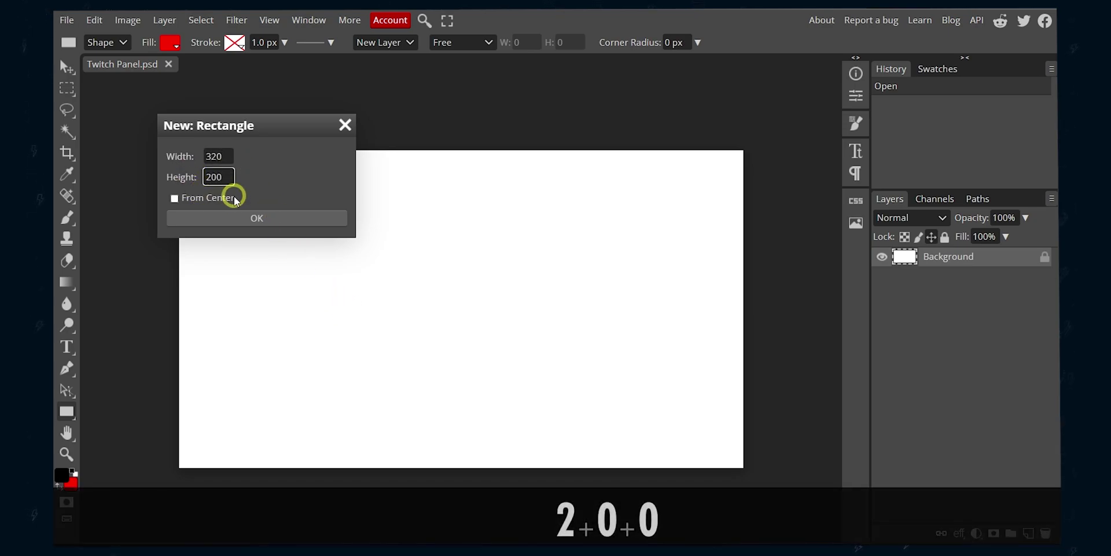
left_click(239, 218)
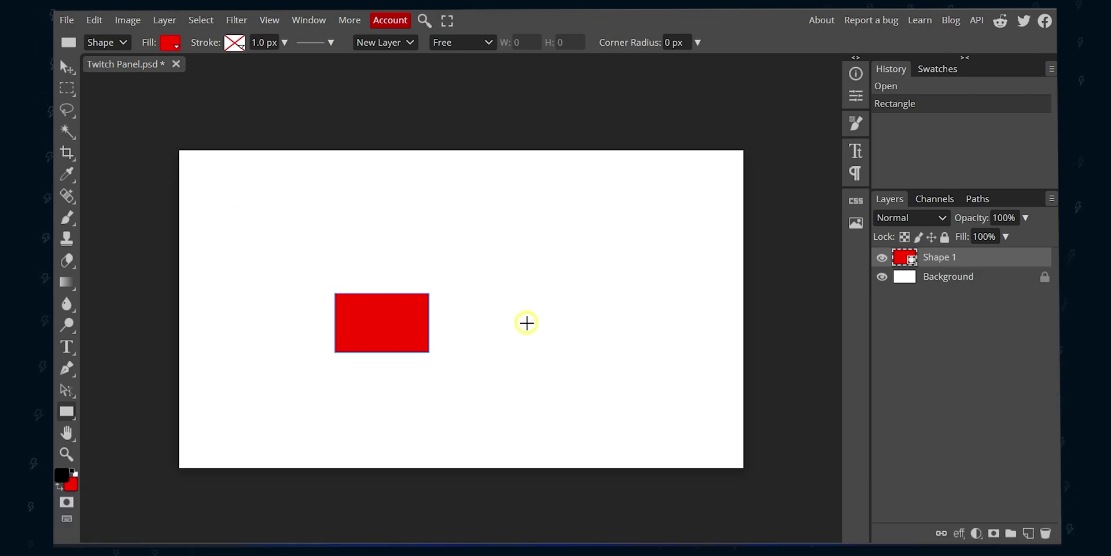
Remove the stray rectangle copy and stretch the red rectangle wider to about 703 × 200 px
key("v")
left_click_drag(379, 335, 366, 288)
key("Delete")
scroll(389, 307, "up", 1)
scroll(389, 307, "up", 1)
scroll(781, 169, "down", 2)
scroll(596, 200, "up", 2)
left_click(855, 92)
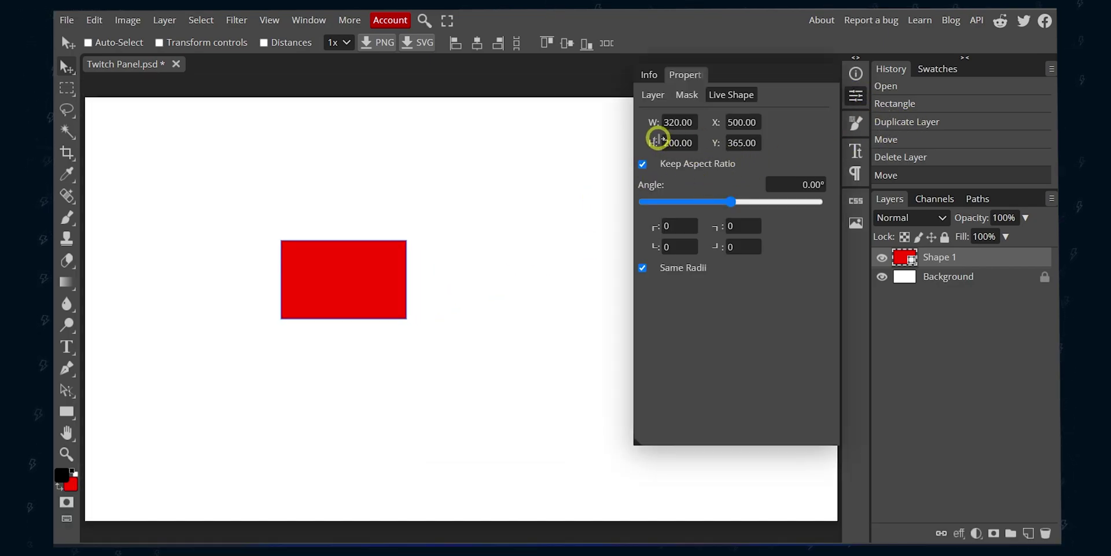
key("ctrl+t")
key("ctrl+alt+t")
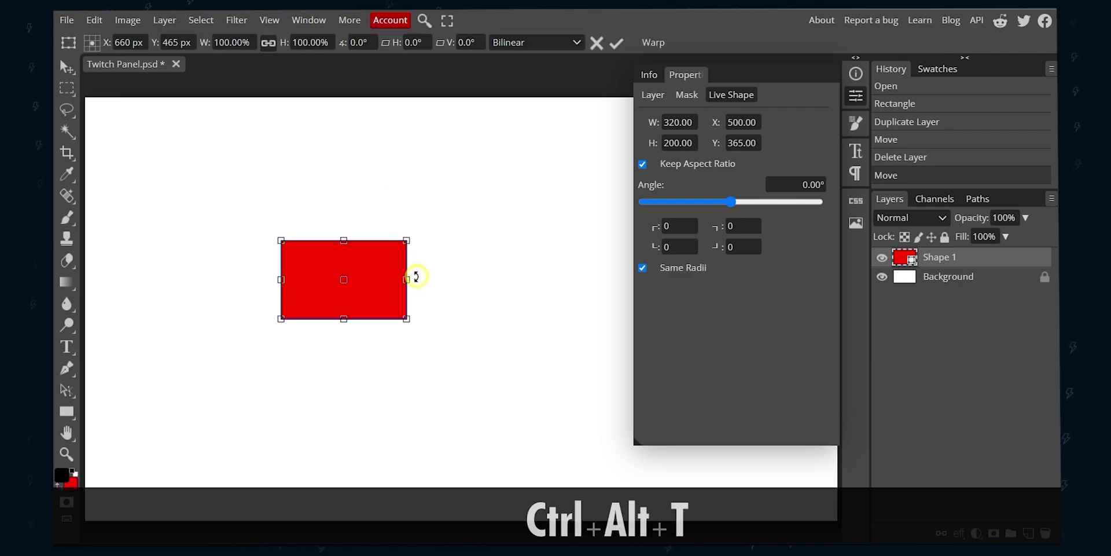
left_click_drag(406, 279, 523, 273)
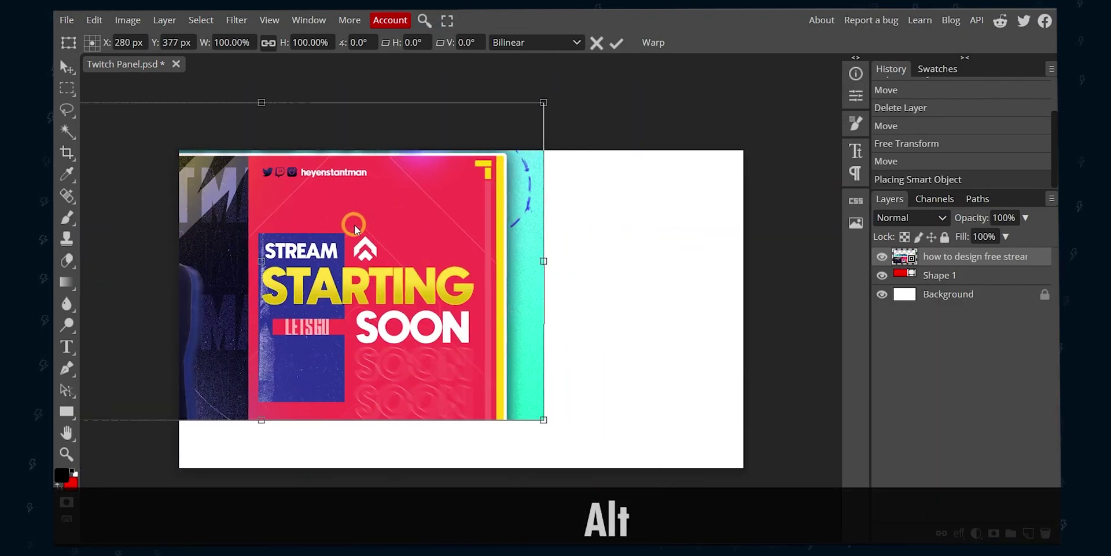
Make the third swatch square blue and delete the reference image layer
left_click(434, 317)
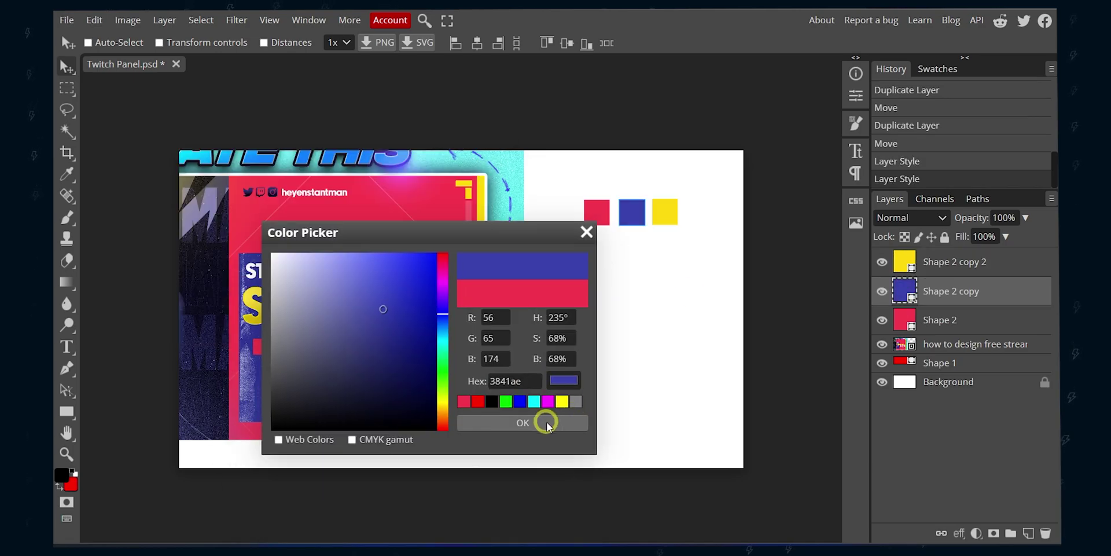
left_click(543, 421)
key("Delete")
Group the three colour squares, move them top left, lock the group and name it 'Colors'
left_click(991, 269, "shift")
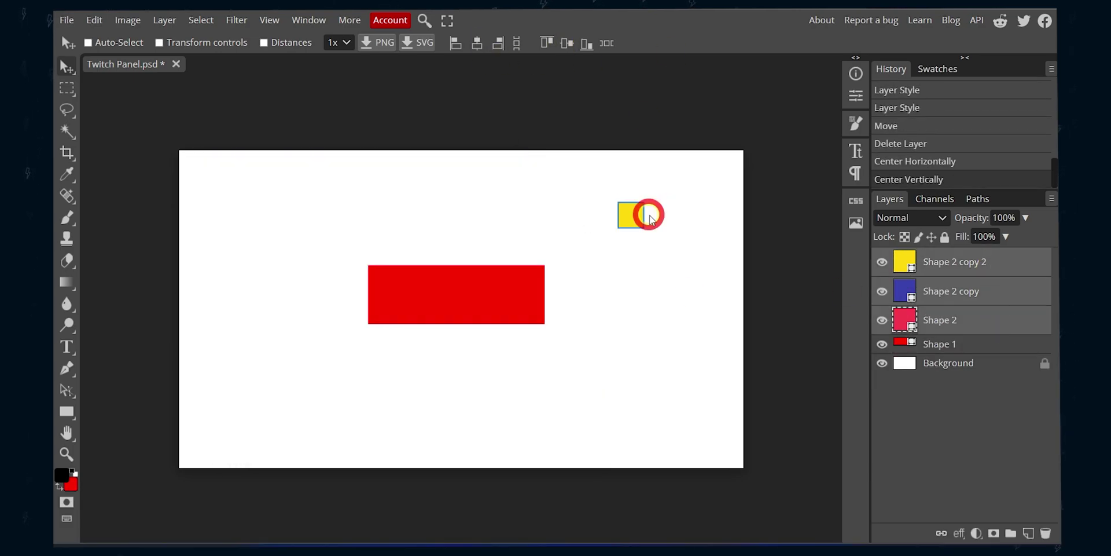
left_click(88, 42)
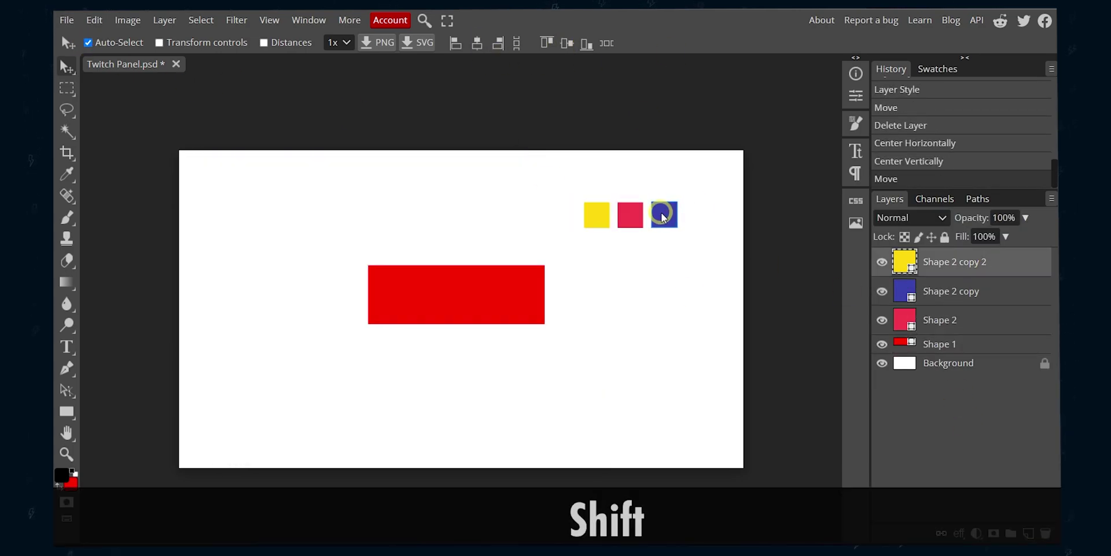
key("ctrl+g")
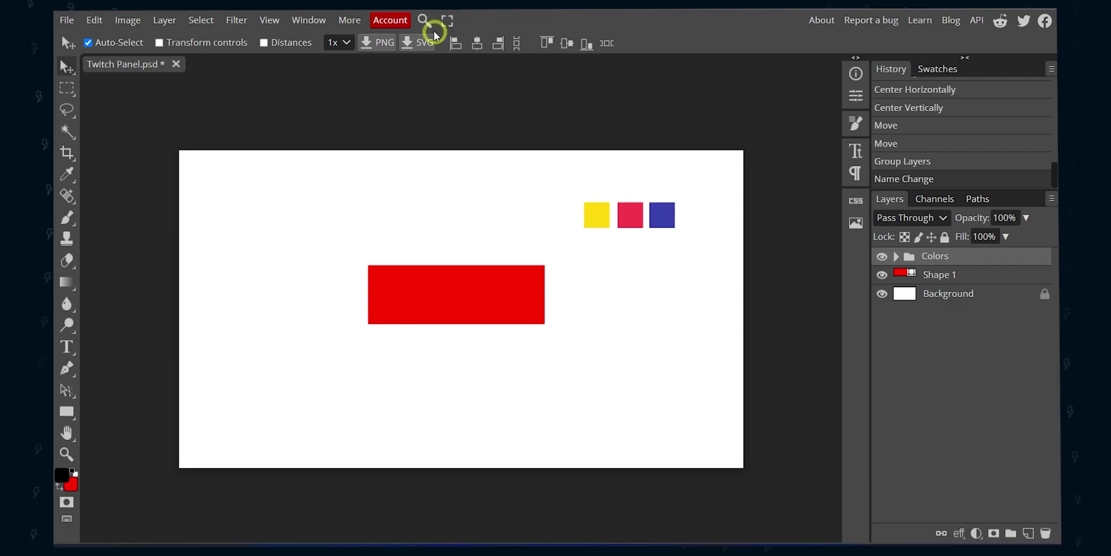
left_click_drag(714, 265, 339, 238)
key("ctrl+slash")
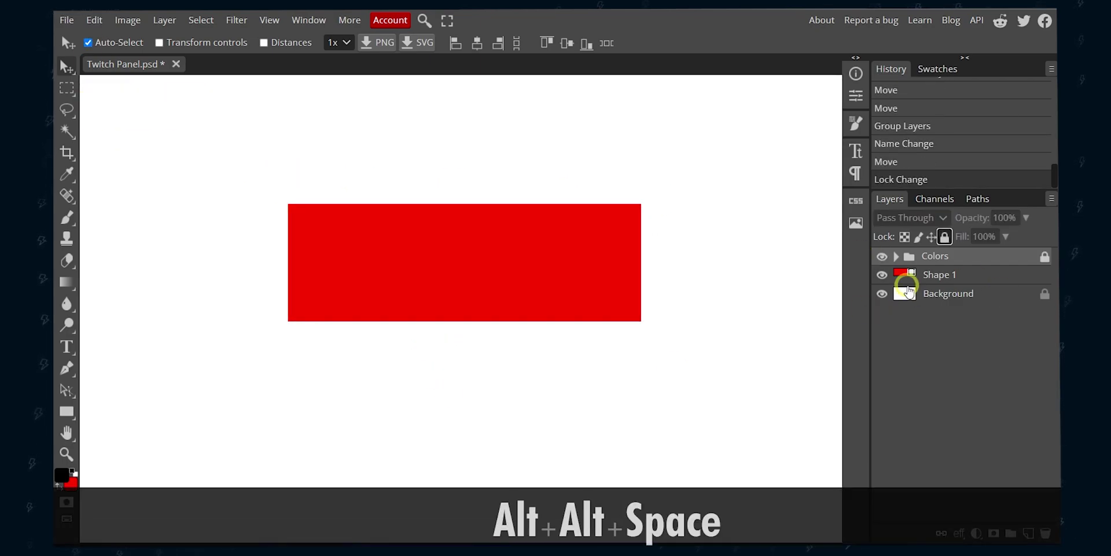
double_click(927, 255)
type("Color")
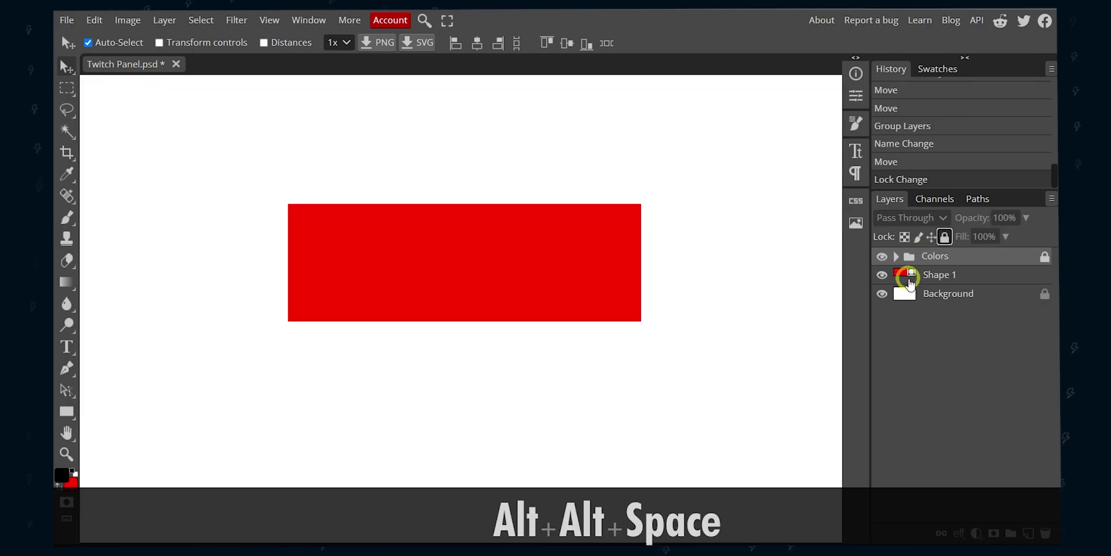
Recolour the Shape 1 panel rectangle blue (3841ae) by sampling the blue swatch
left_click(930, 283)
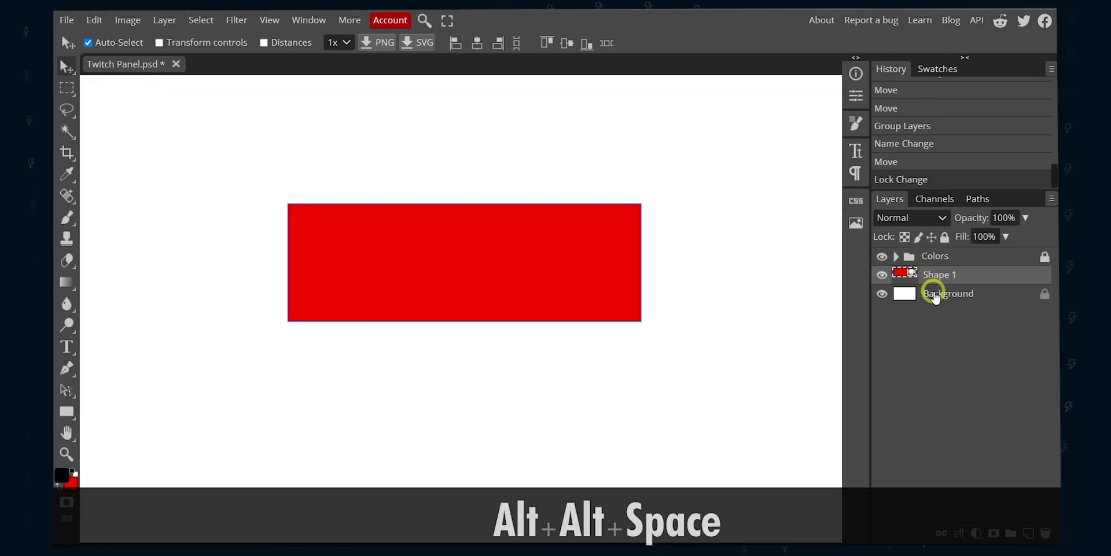
double_click(911, 273)
left_click_drag(339, 129, 652, 170)
scroll(379, 191, "down", 2)
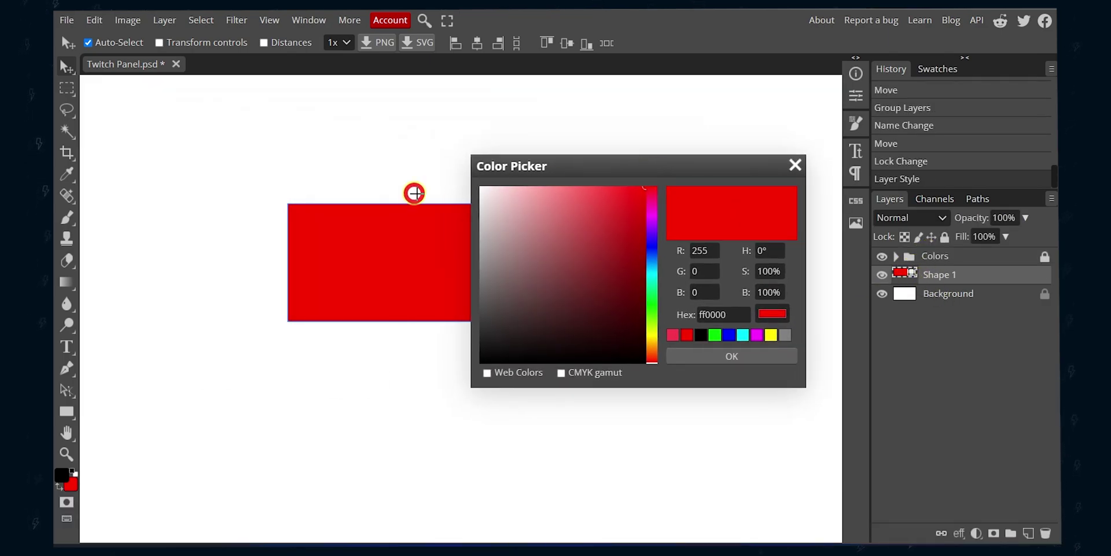
left_click(187, 146)
left_click(222, 144)
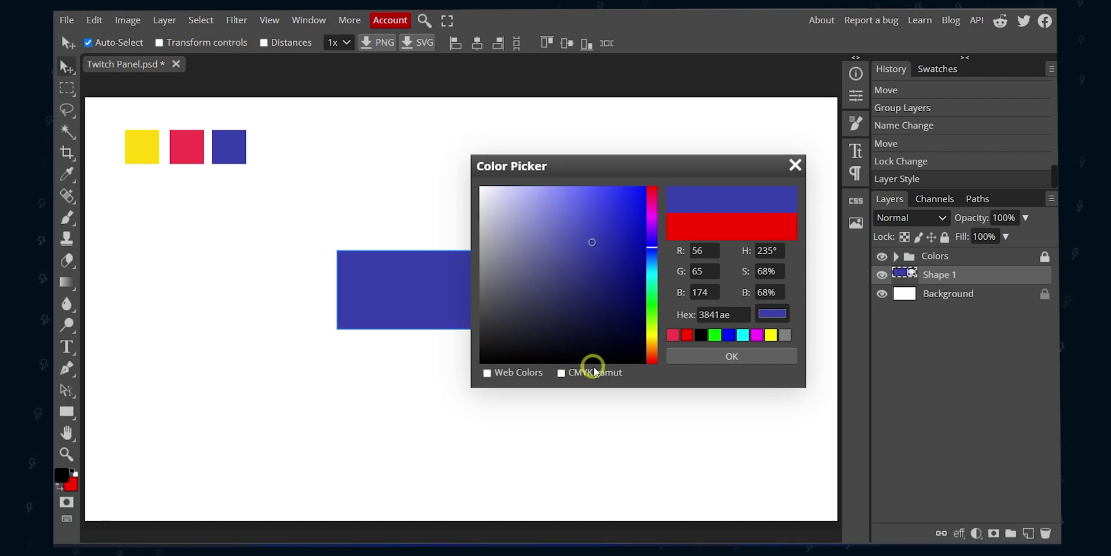
left_click(724, 356)
scroll(422, 322, "up", 2)
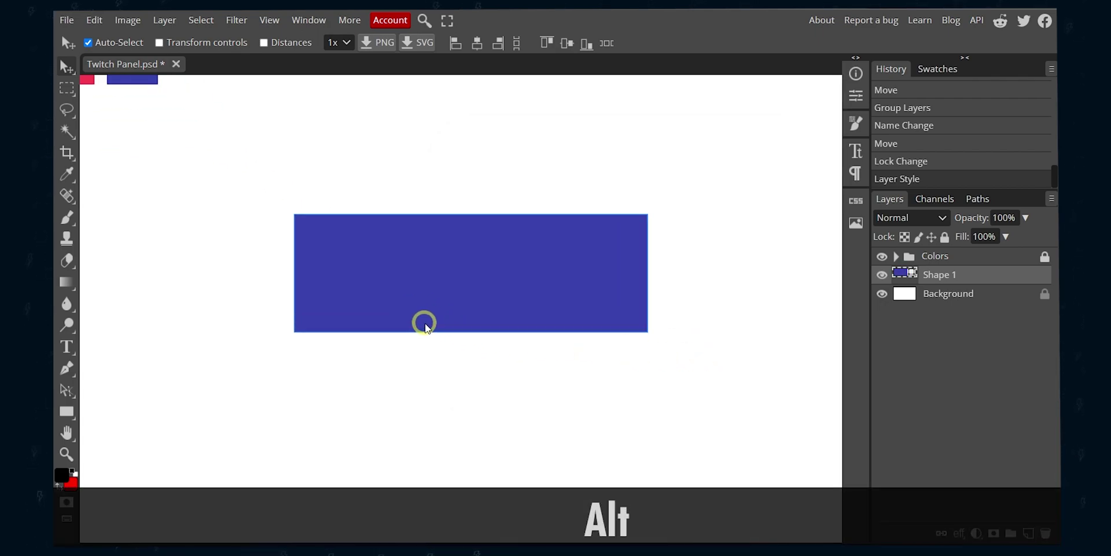
key("alt+v")
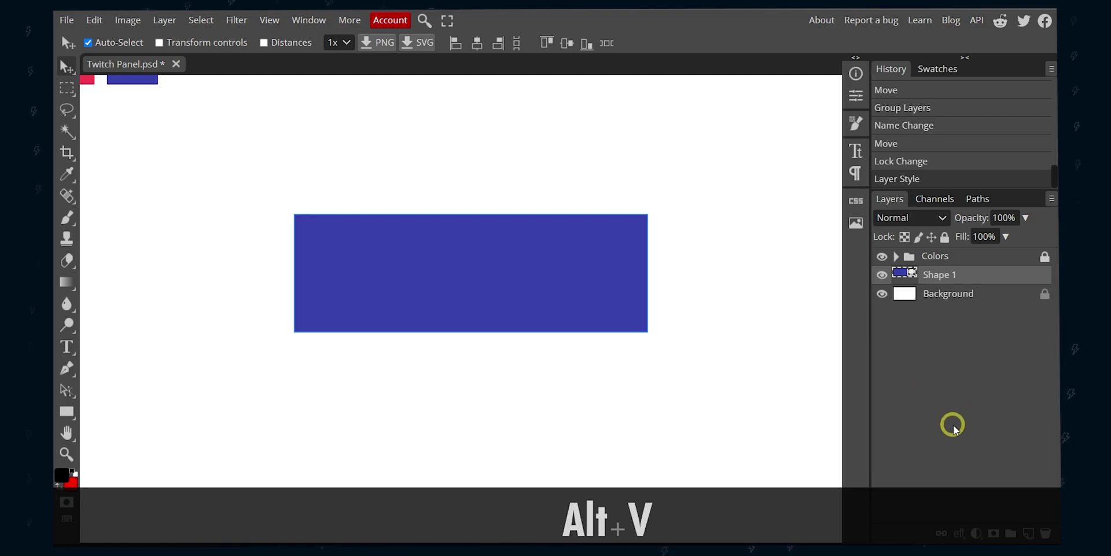
Add a new layer and sample the yellow swatch as the foreground colour
left_click(1028, 534)
key("m")
left_click(194, 245)
key("ctrl+0")
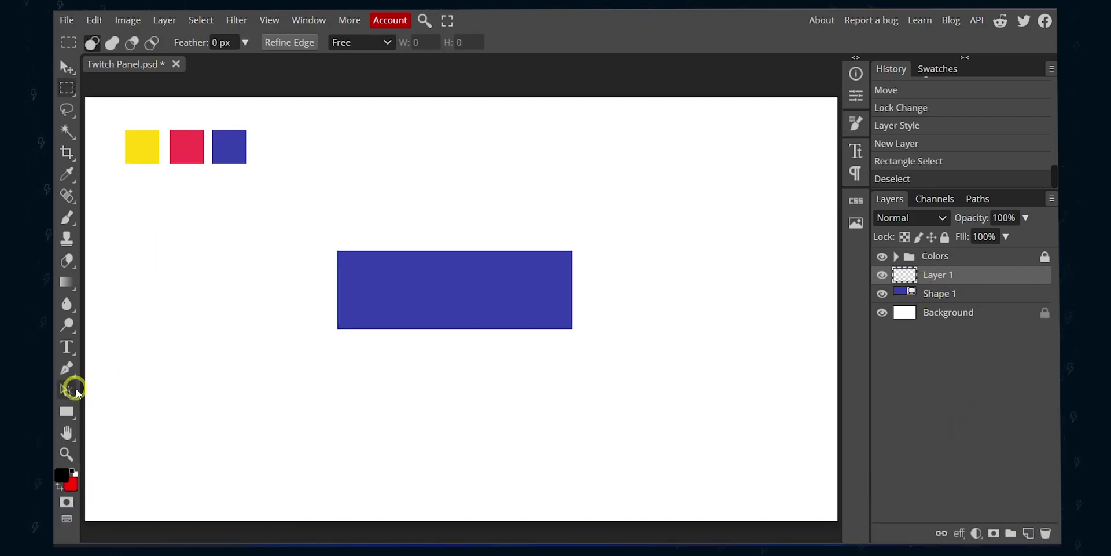
left_click(67, 172)
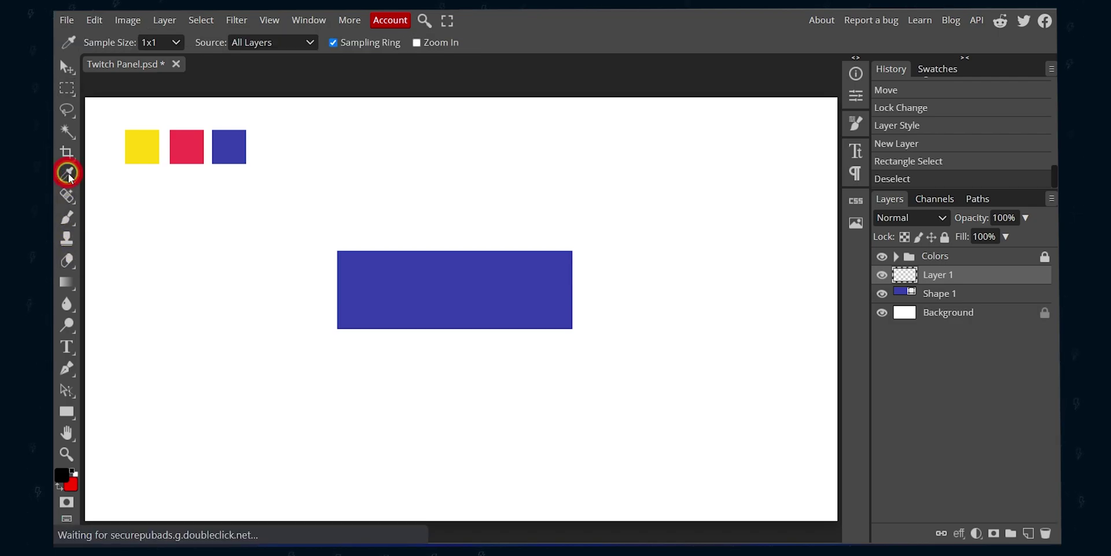
left_click(149, 150)
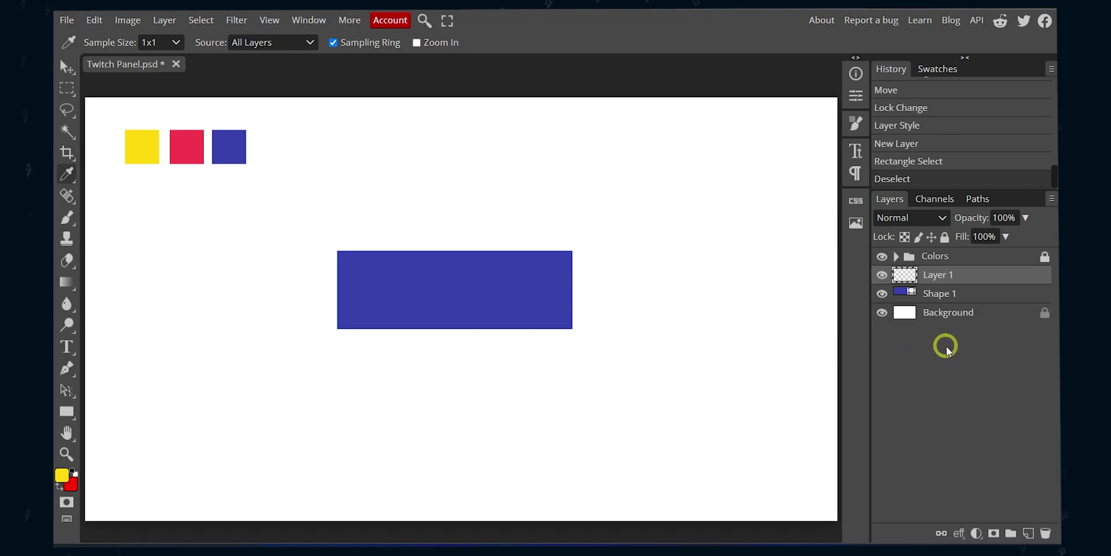
Fill a thin strip along the panel's bottom edge with yellow, then deselect
left_click(67, 88)
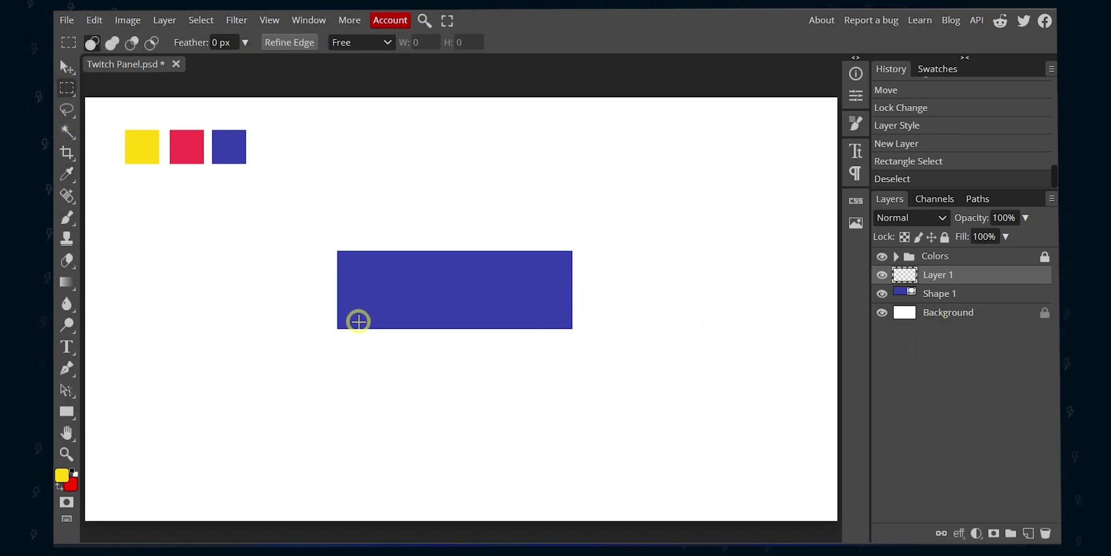
left_click_drag(328, 316, 600, 347)
key("space")
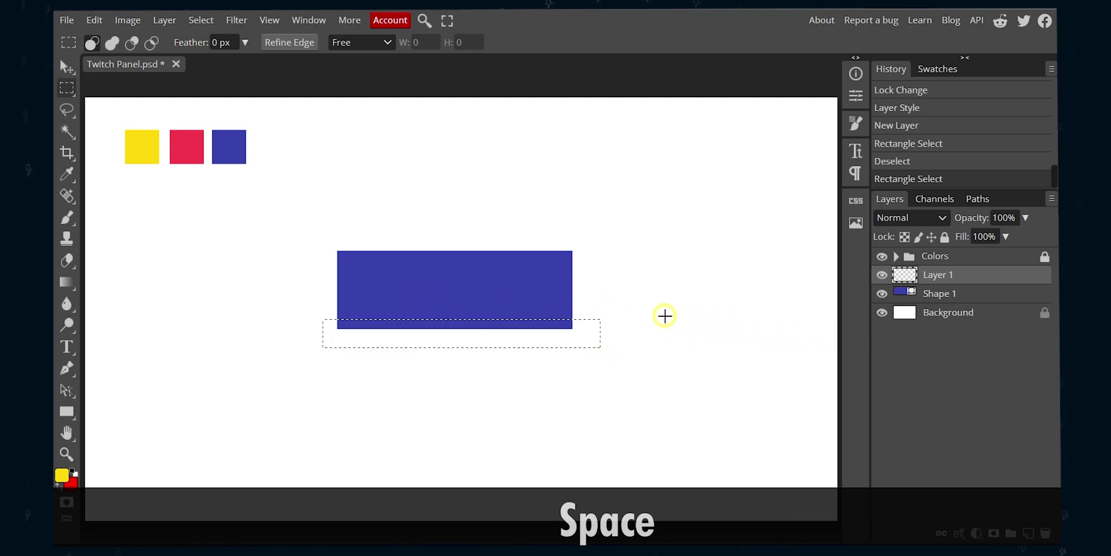
key("alt")
key("alt+BackSpace")
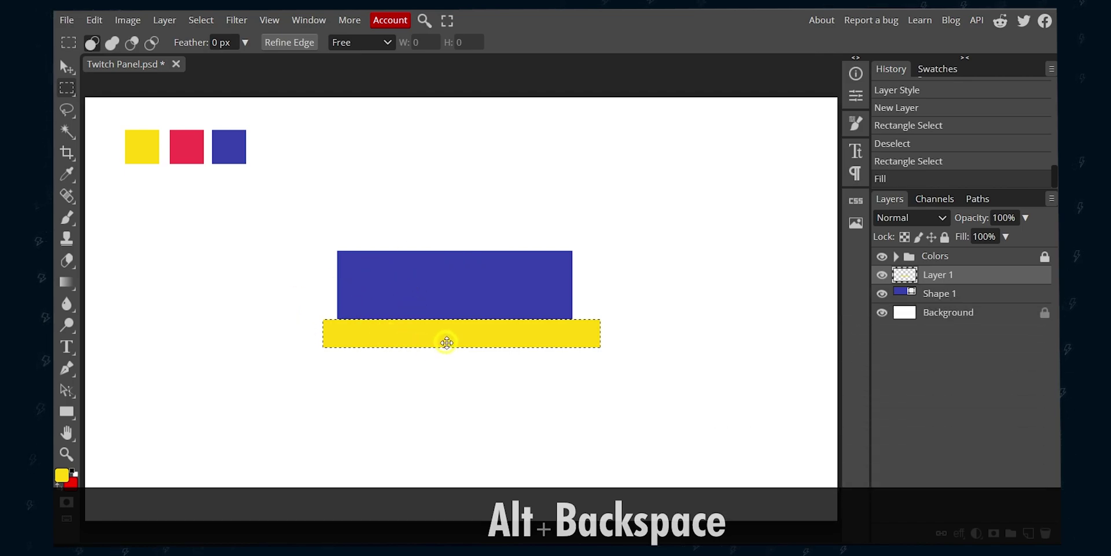
key("ctrl")
key("ctrl+d")
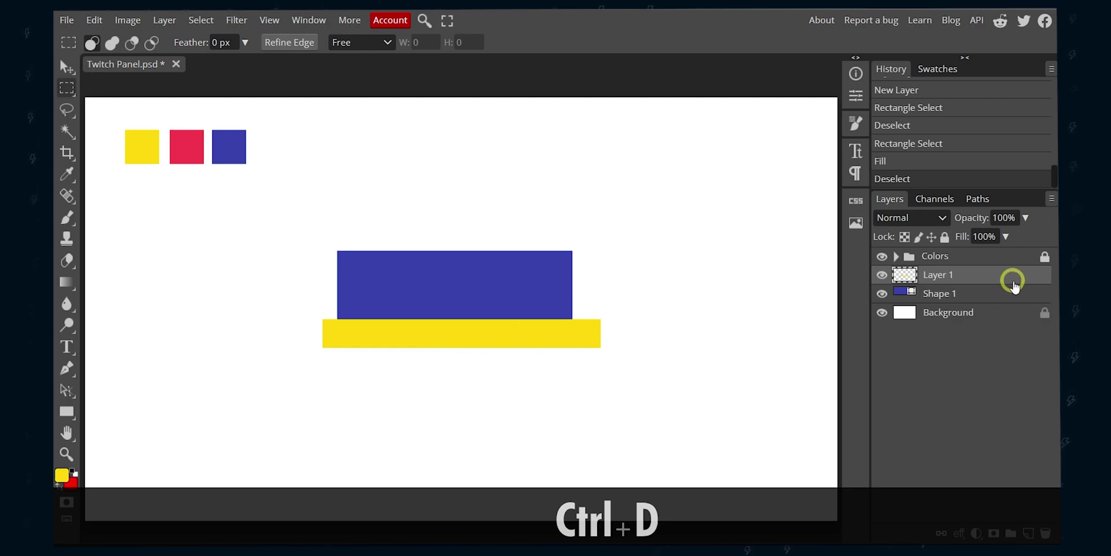
Clip the yellow strip layer to the blue panel and nudge it against the panel's bottom
right_click(1013, 277)
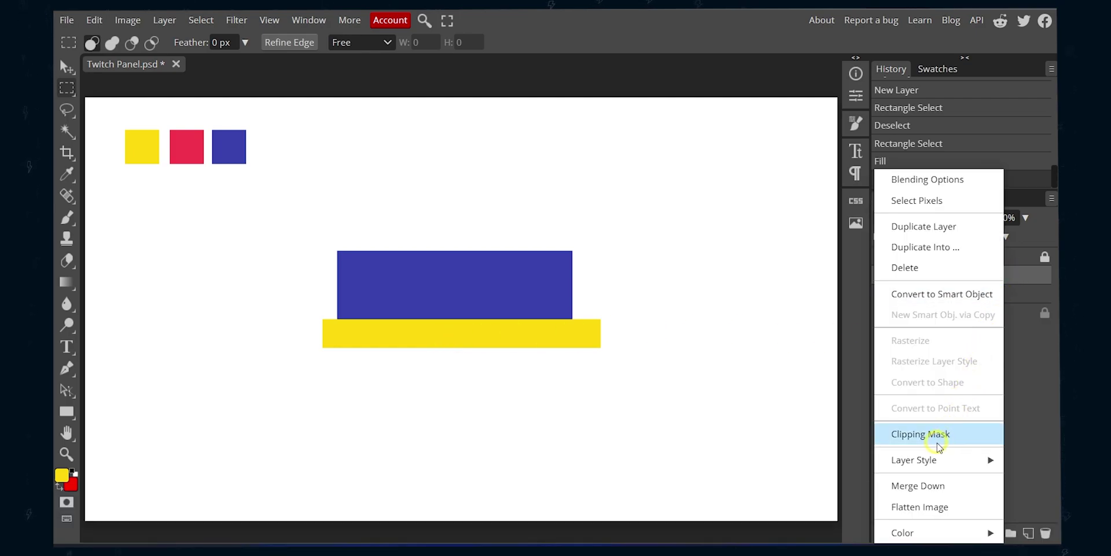
left_click(942, 443)
scroll(386, 325, "up", 2, "alt")
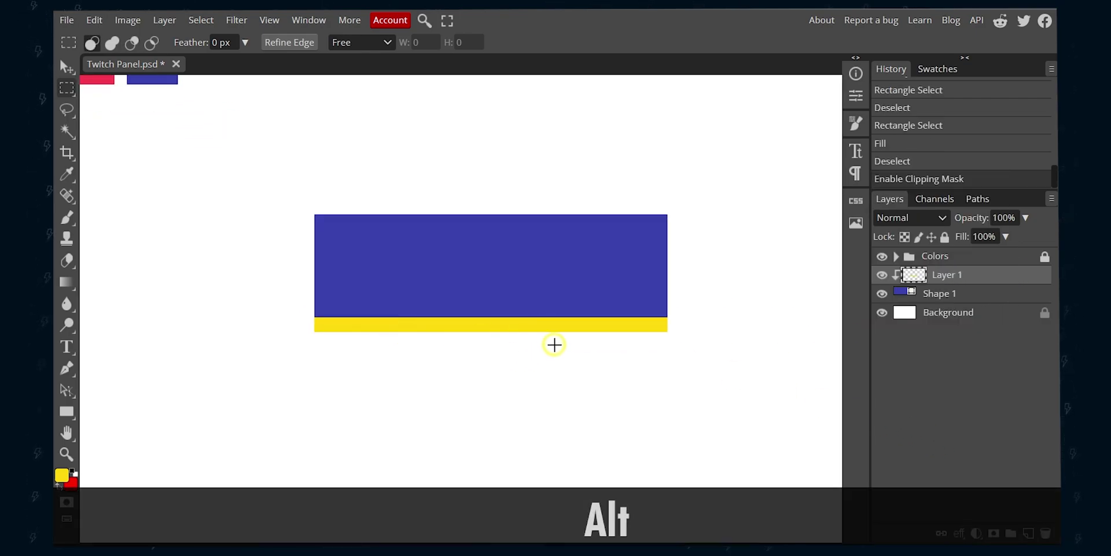
key("v")
scroll(564, 332, "up", 2, "alt")
left_click_drag(561, 329, 533, 325)
scroll(481, 385, "down", 2, "alt")
left_click_drag(457, 389, 454, 367)
scroll(434, 358, "up", 1, "alt")
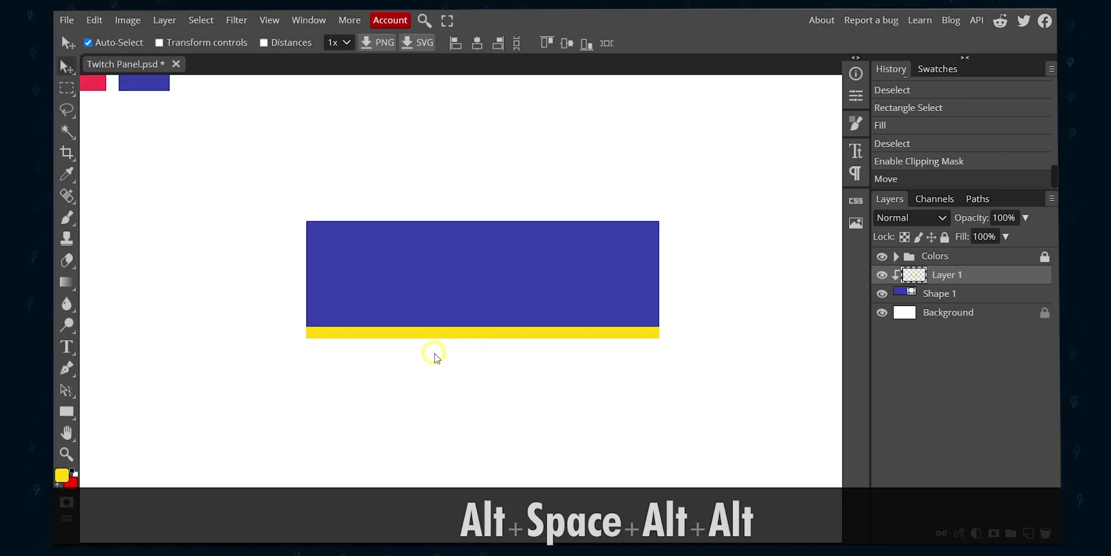
scroll(435, 357, "down", 1, "alt")
left_click_drag(467, 201, 439, 206)
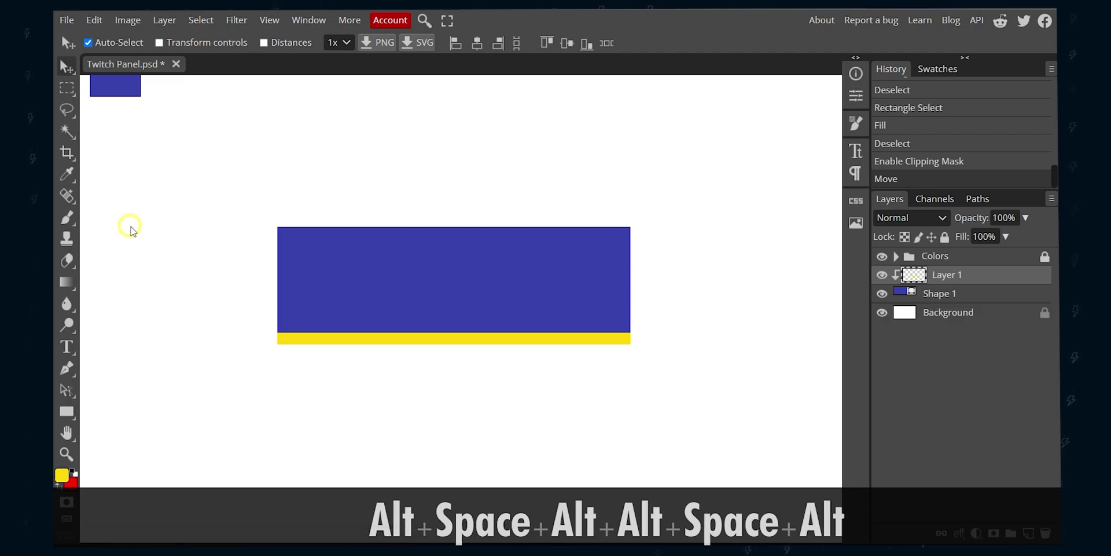
Round the blue panel shape's corners to radius 7
left_click(309, 243)
left_click(976, 334)
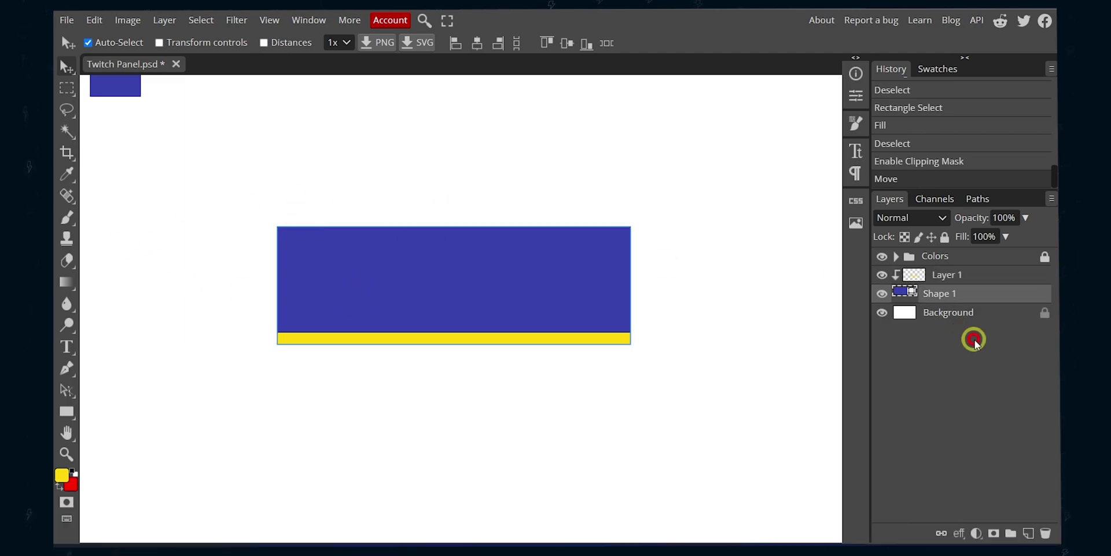
left_click(856, 95)
left_click(680, 225)
type("7")
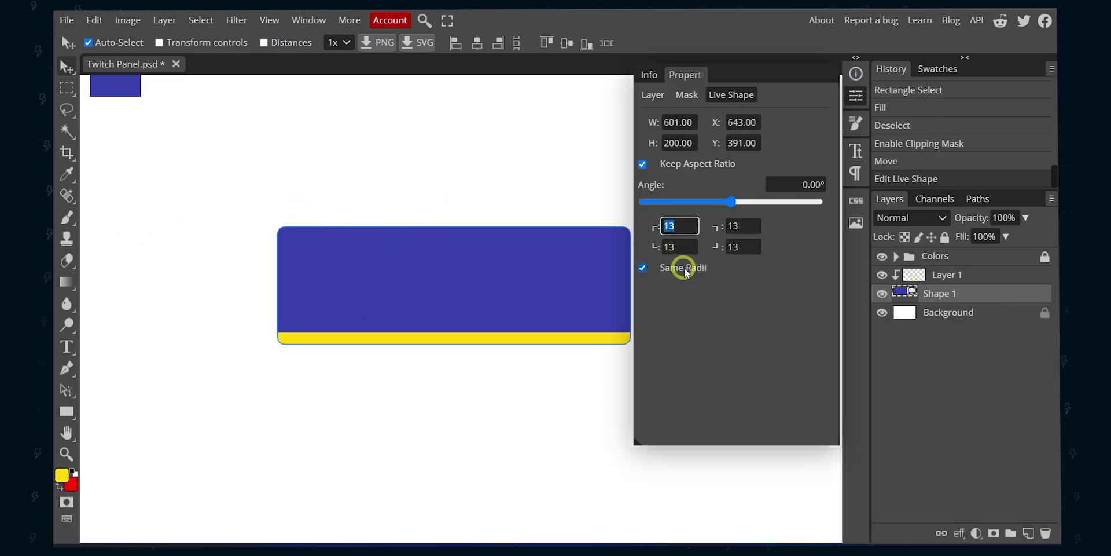
left_click(859, 96)
left_click(963, 264)
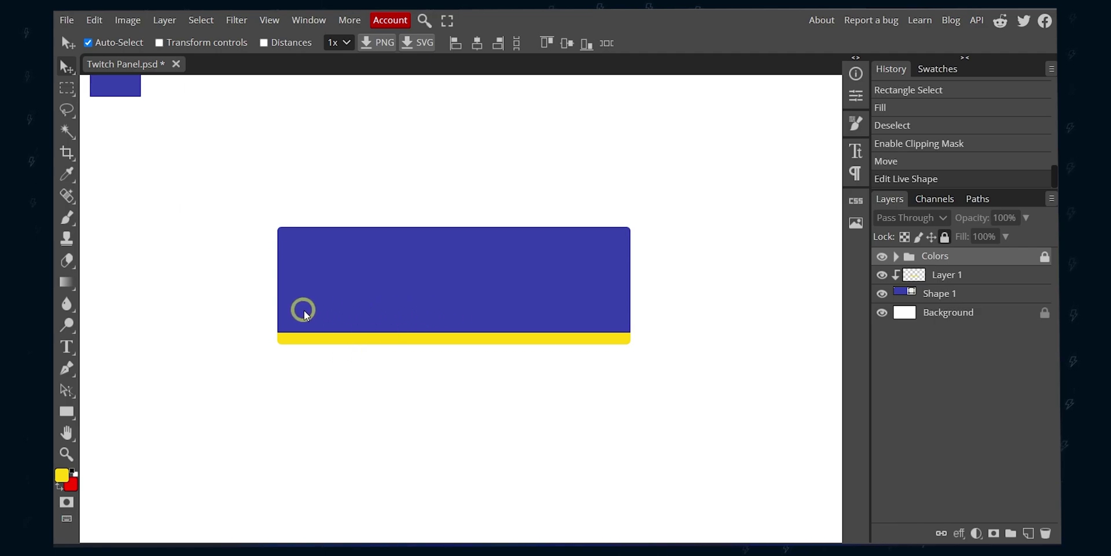
Draw a square on the panel's left side and fill it with the strip's yellow (ffd90d)
left_click(65, 411)
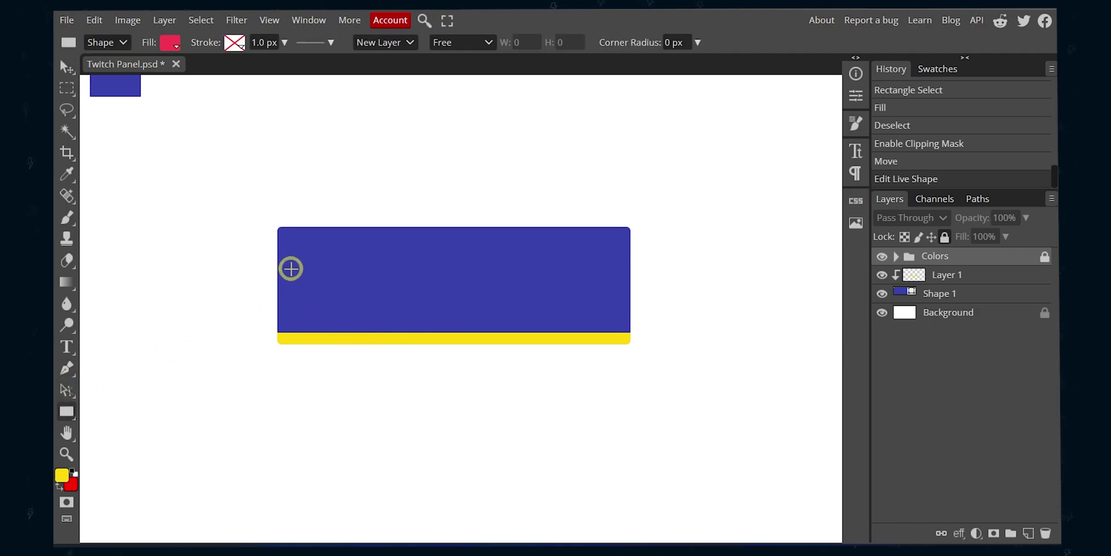
left_click_drag(295, 249, 365, 317)
key("space")
scroll(485, 241, "up", 5)
double_click(905, 261)
left_click(488, 436)
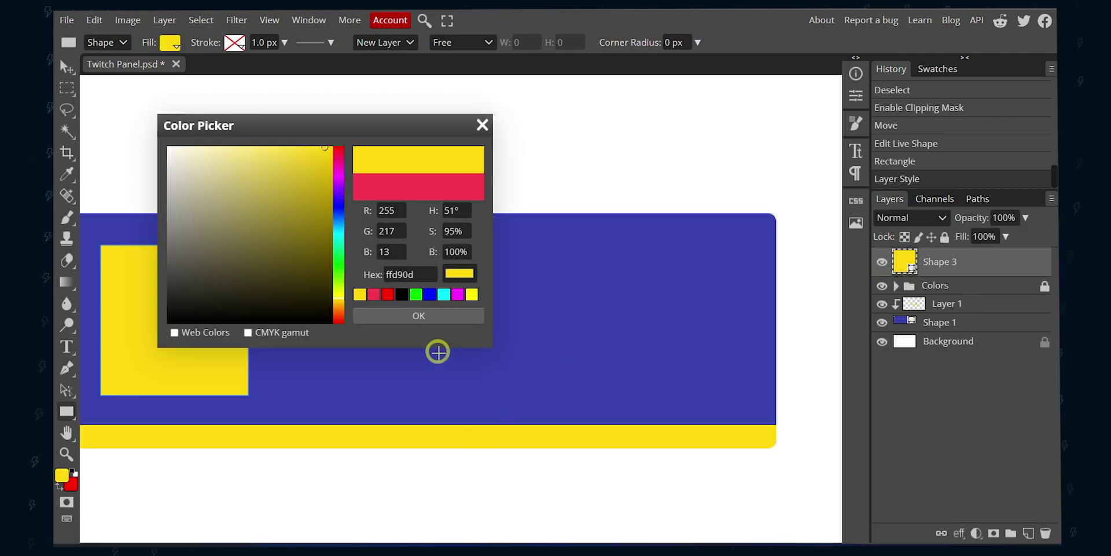
left_click(421, 316)
Set all four corner radii of the yellow square to 7, matching the panel
key("v")
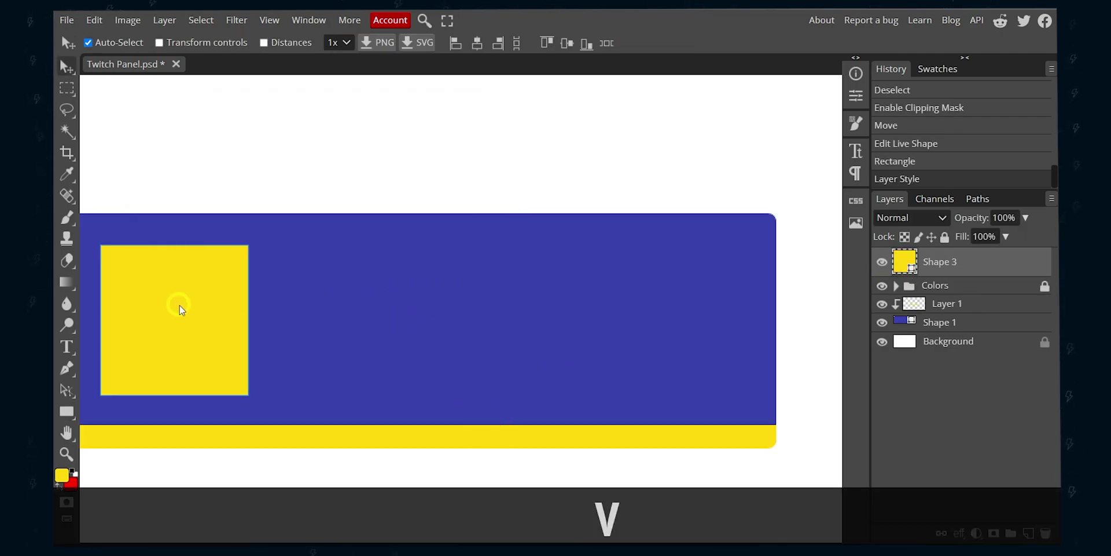
left_click(856, 95)
left_click(646, 226)
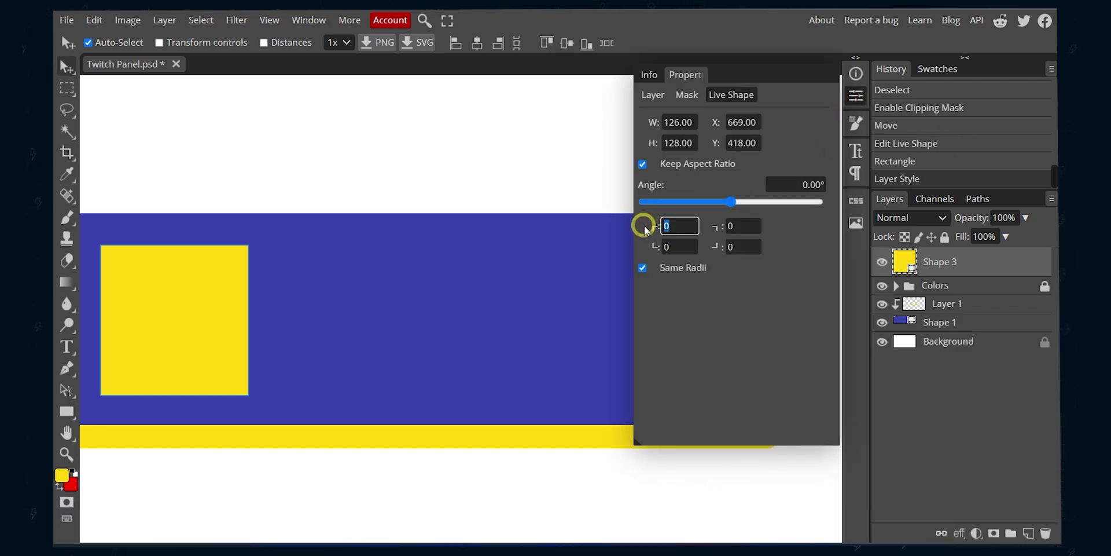
type("9")
left_click(747, 323)
key("alt")
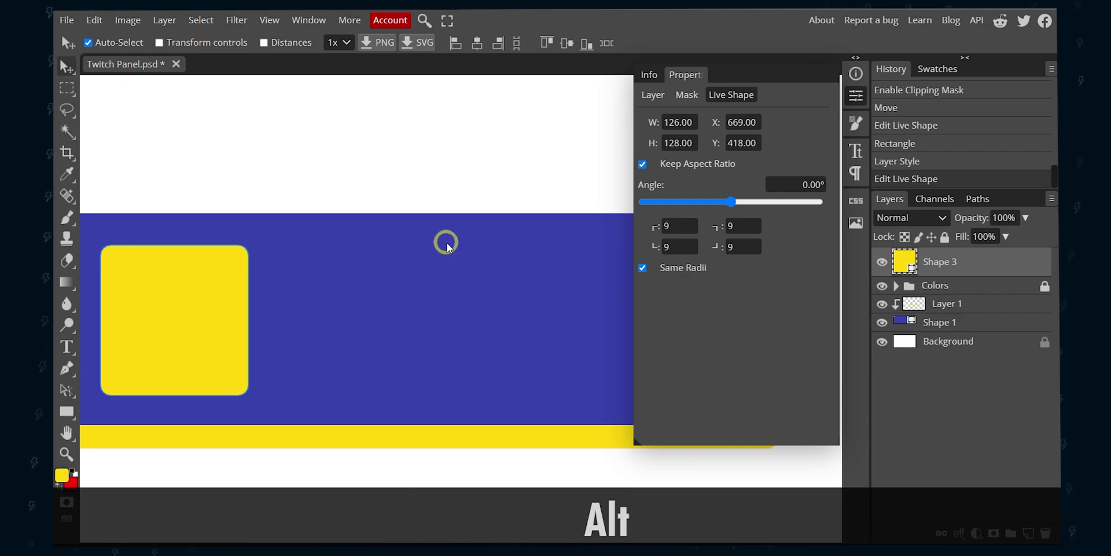
key("space+v")
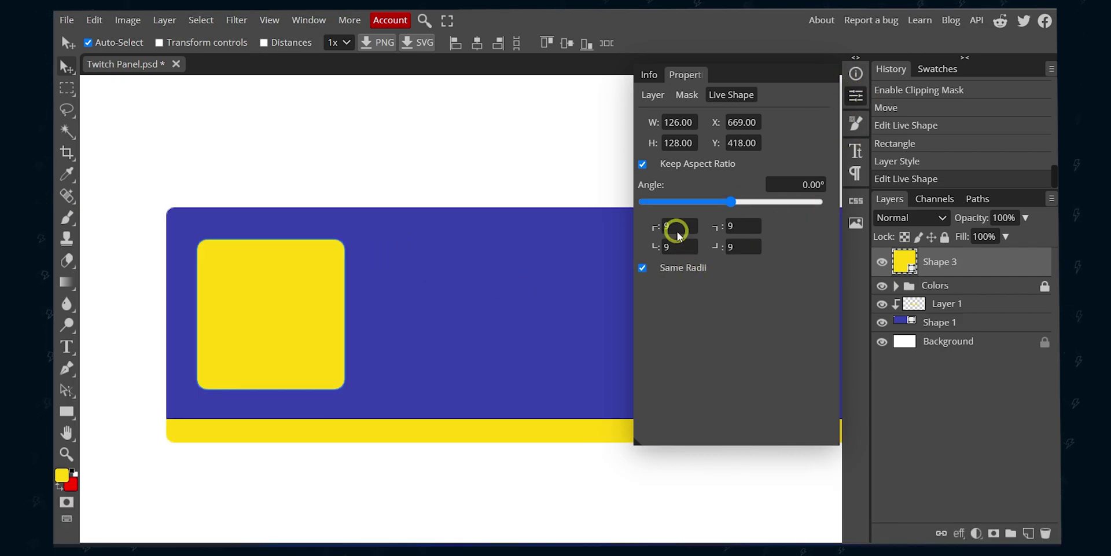
left_click(678, 229)
key("Down")
key("Down")
key("Down")
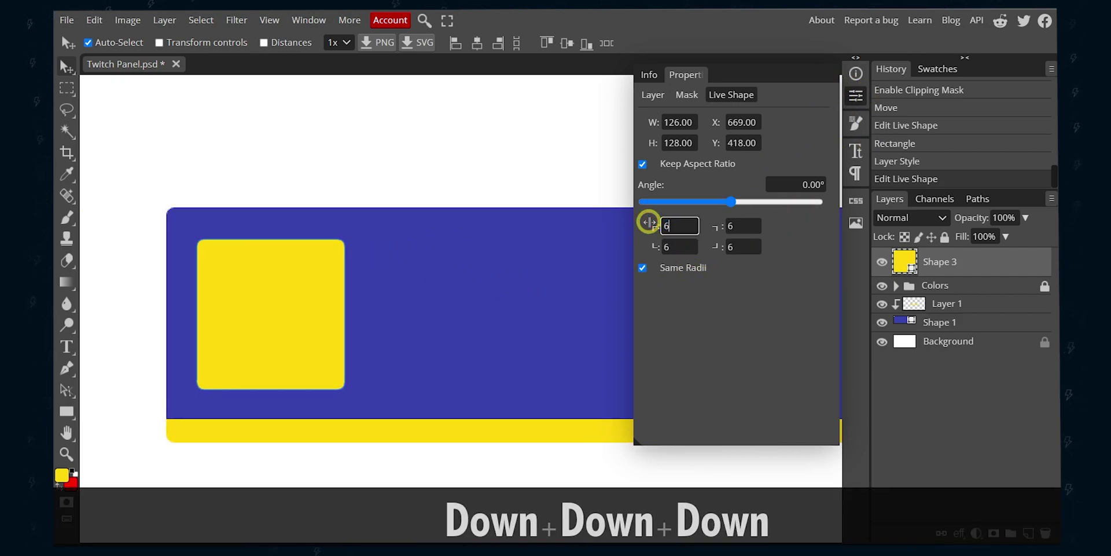
key("Down")
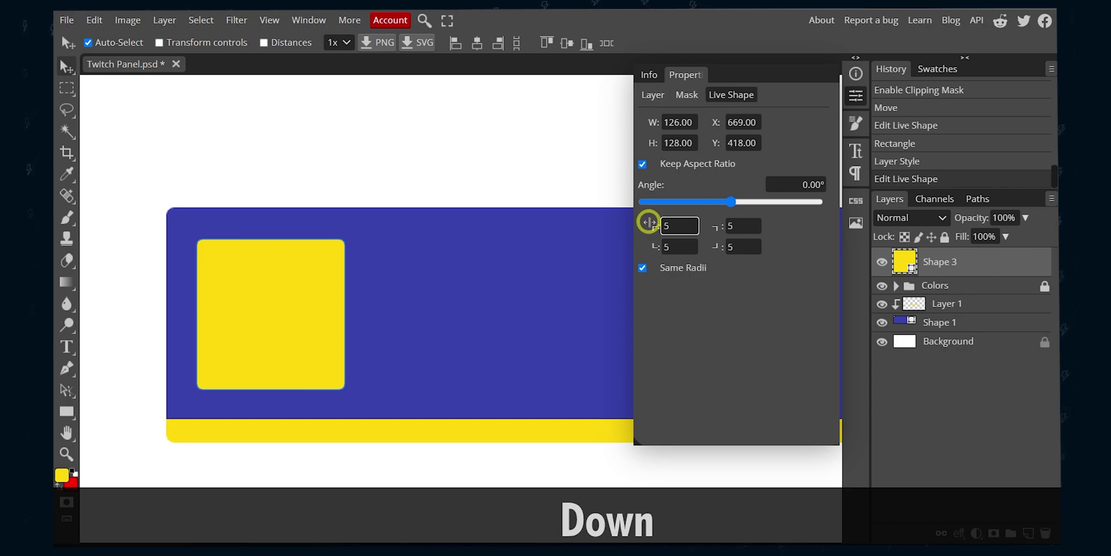
key("Up")
key("Up")
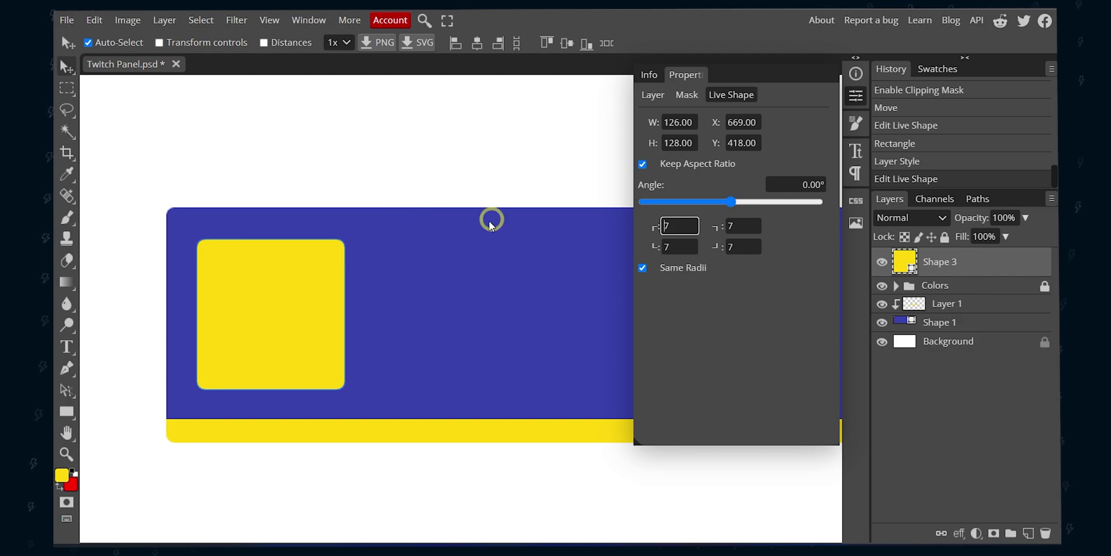
left_click(856, 94)
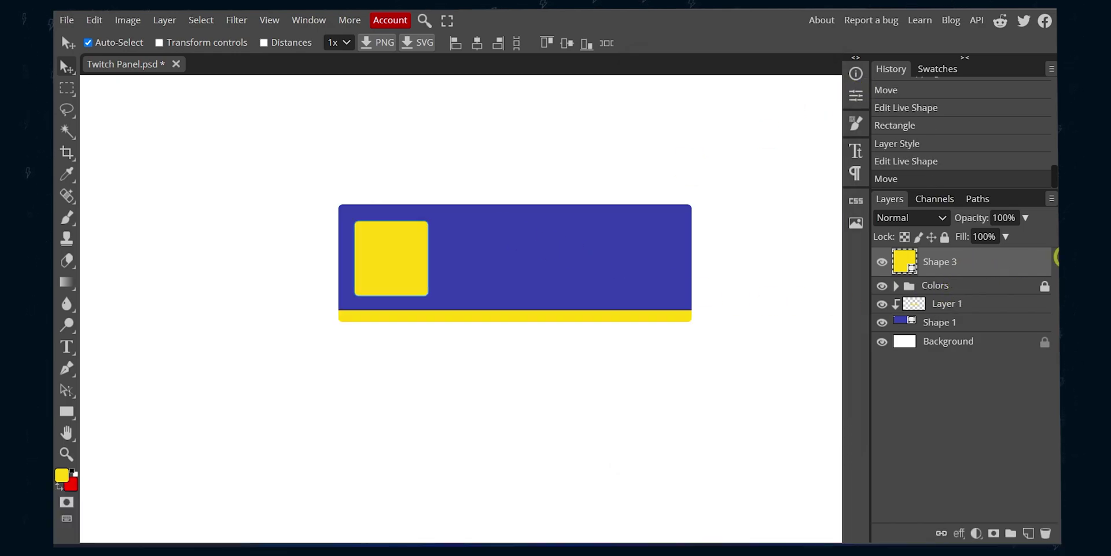
Add a Gradient Overlay to the yellow square and open its gradient for editing
double_click(1026, 264)
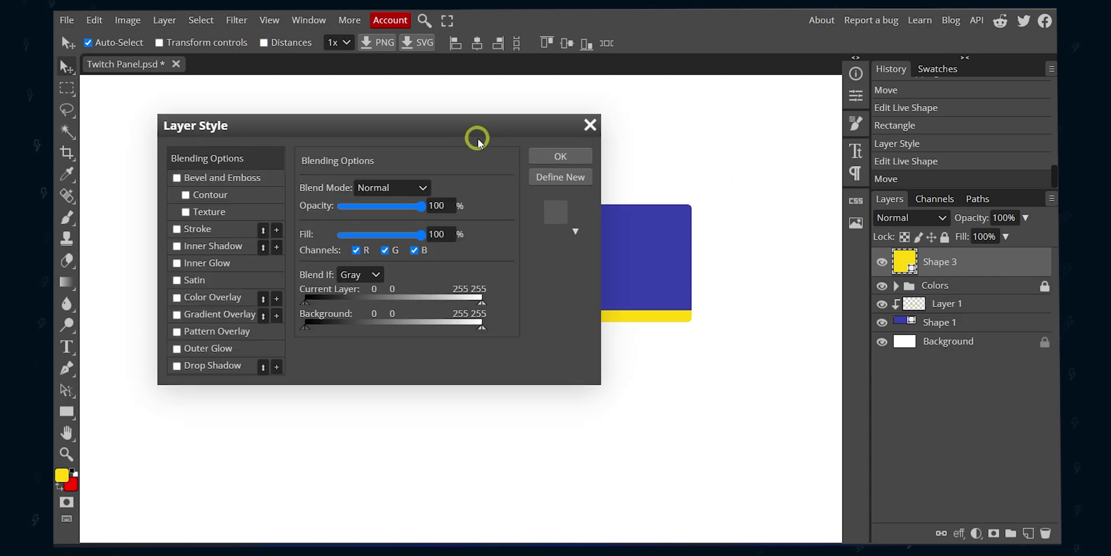
left_click_drag(478, 141, 811, 112)
left_click(551, 284)
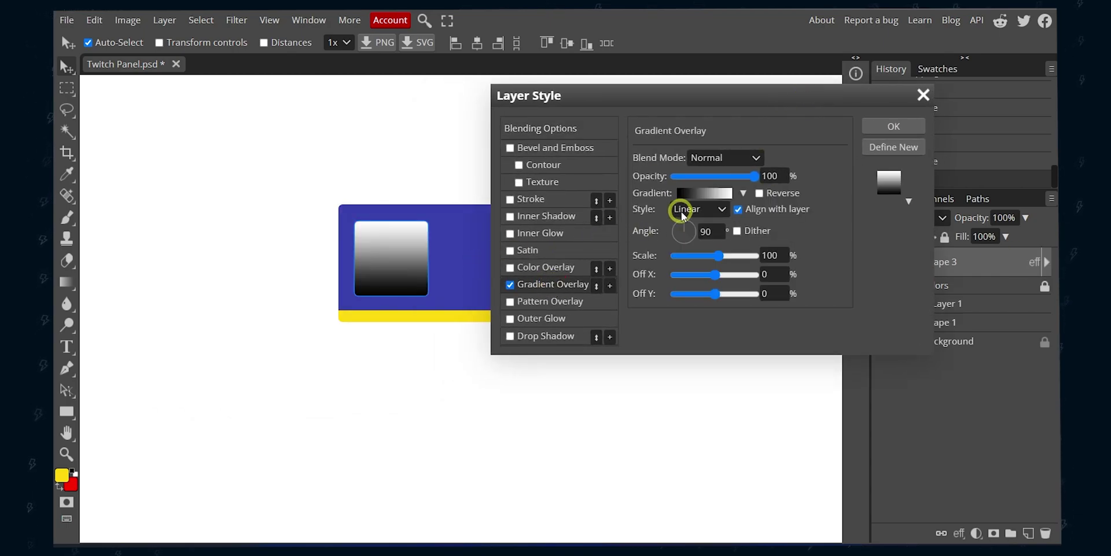
left_click(683, 196)
left_click_drag(405, 229, 703, 143)
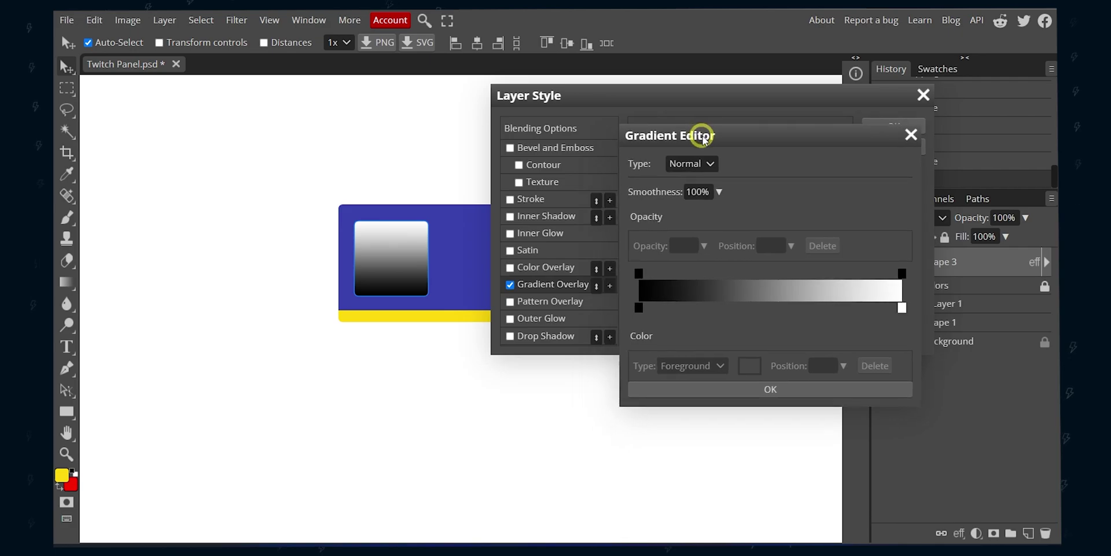
Set both gradient stops to the bright yellow sampled from the canvas
left_click(638, 308)
left_click(750, 365)
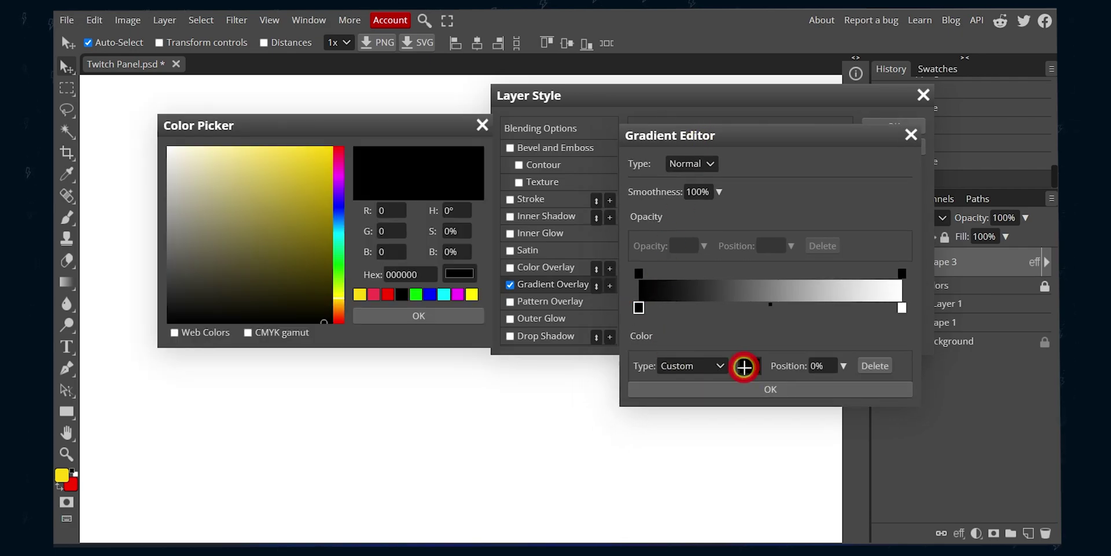
left_click_drag(355, 139, 342, 174)
left_click(358, 315)
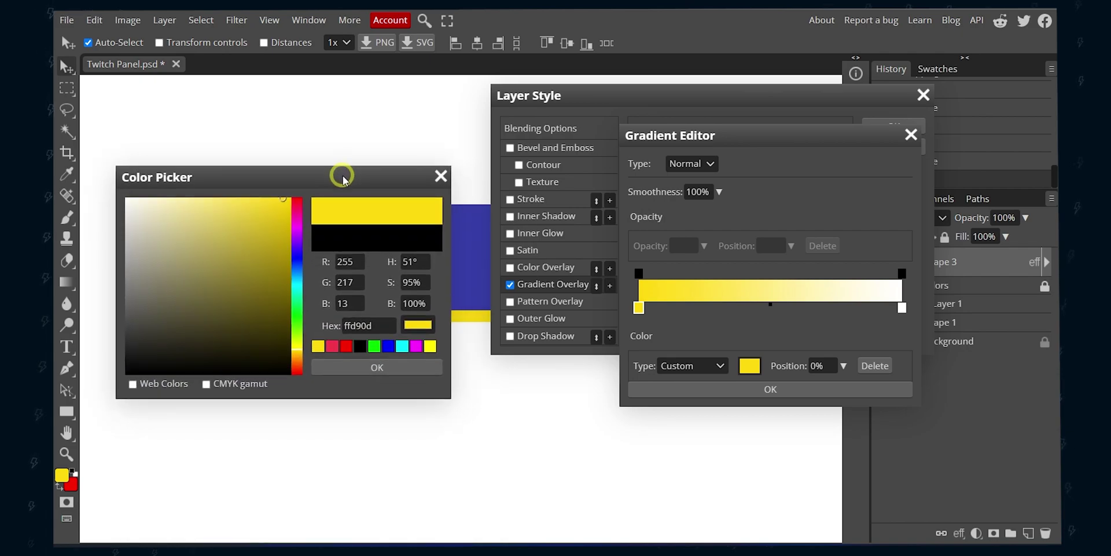
left_click(384, 372)
left_click(902, 307)
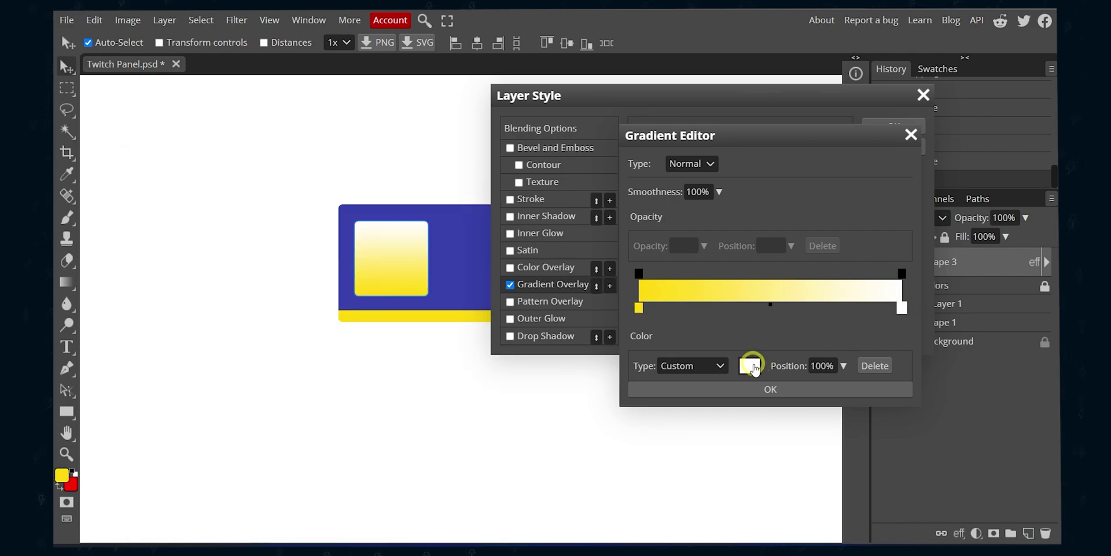
left_click(749, 365)
left_click_drag(373, 126, 367, 183)
left_click(383, 313)
left_click_drag(455, 190, 922, 69)
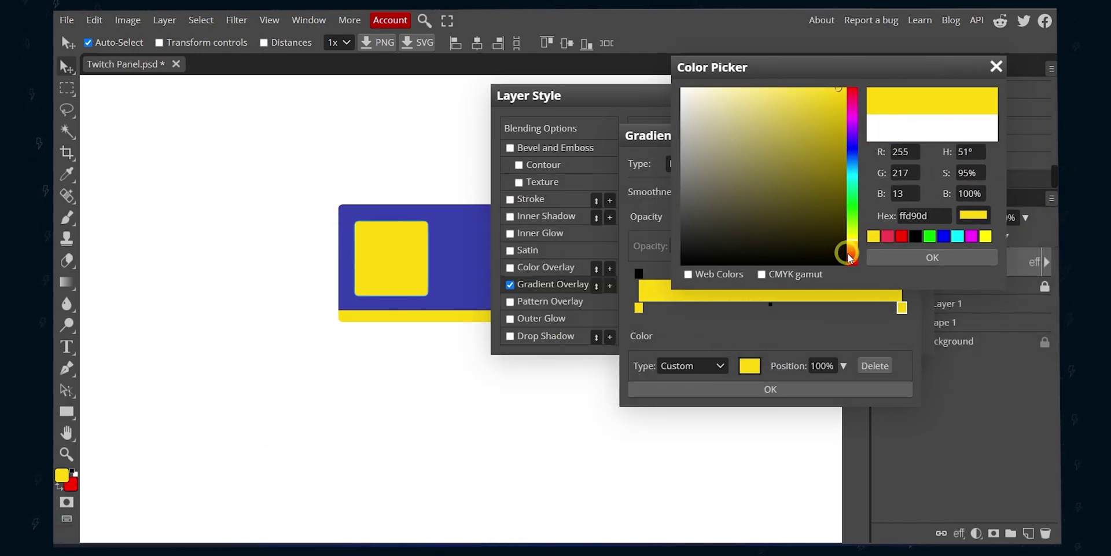
left_click(933, 258)
Make the left stop darker gold, place the stops at 21% and 55%, and accept the gradient
left_click(639, 307)
left_click(750, 365)
left_click_drag(397, 116, 641, 99)
left_click(530, 157)
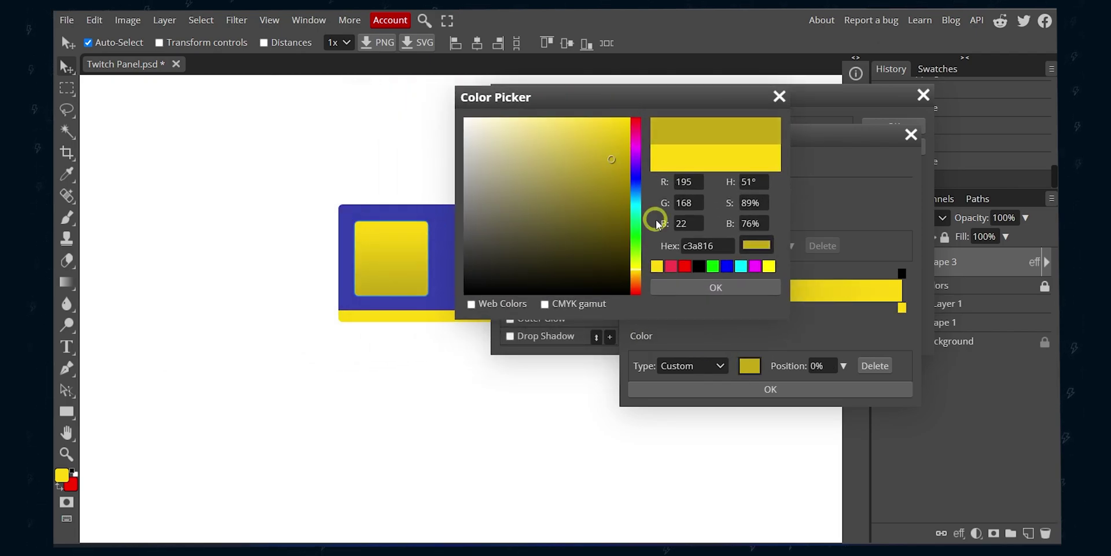
left_click(716, 287)
left_click_drag(639, 311, 612, 300)
left_click_drag(901, 312, 786, 313)
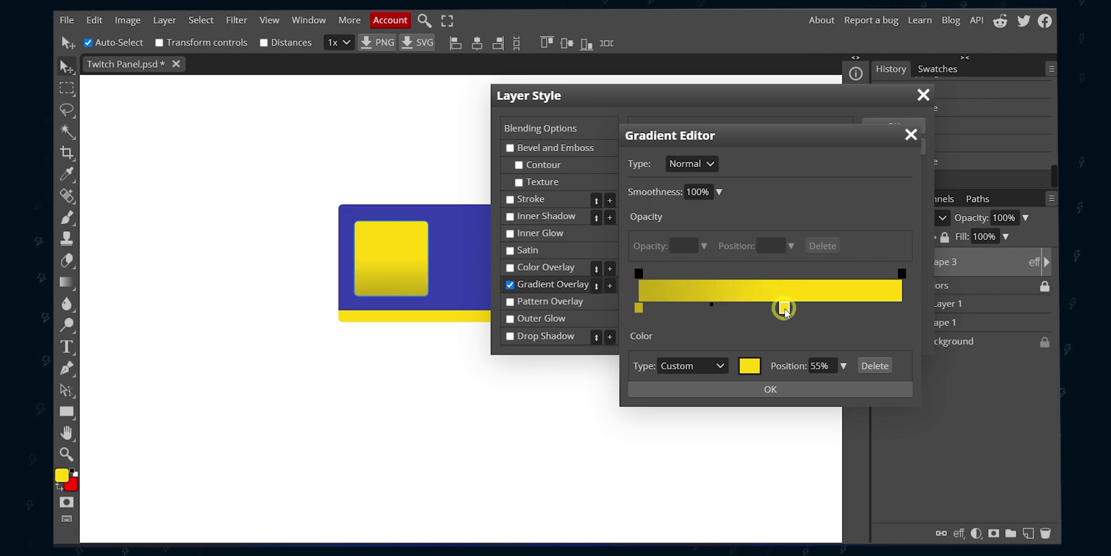
left_click(809, 391)
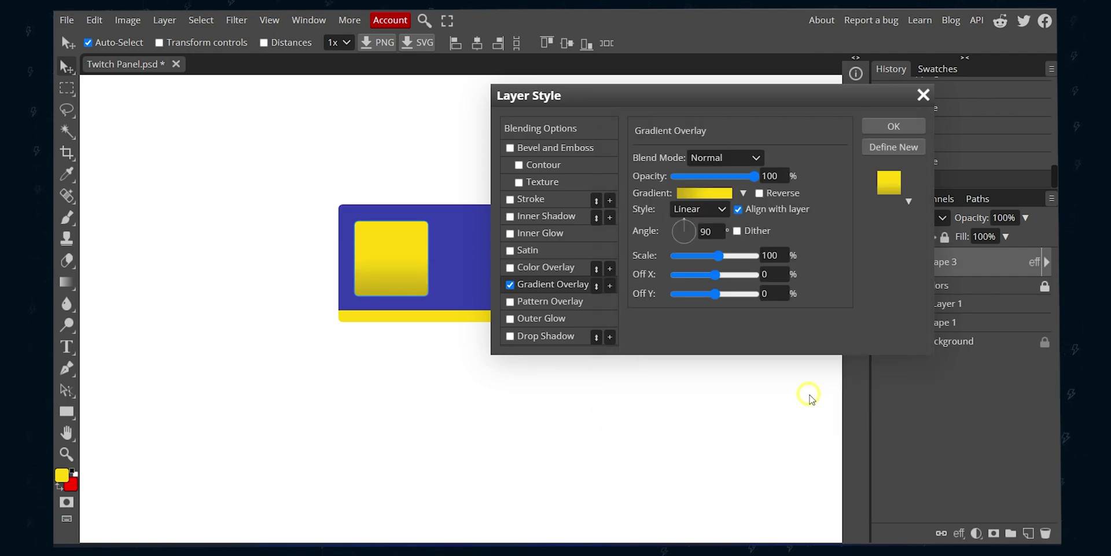
Dither the gradient at about 76% scale and add a 3 px inside stroke in yellow ffd90d
left_click(736, 231)
left_click_drag(718, 255, 716, 258)
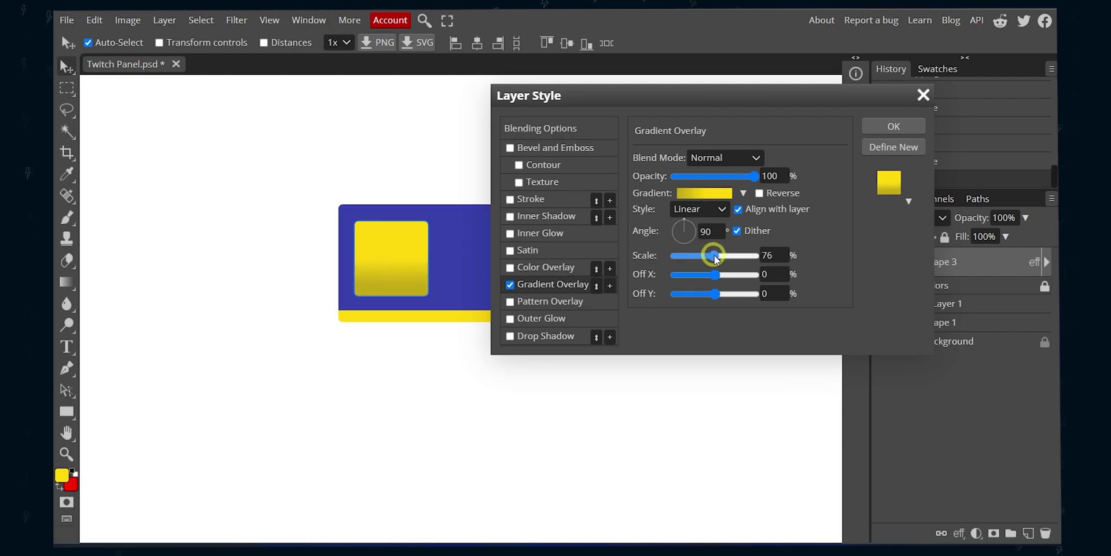
left_click(537, 198)
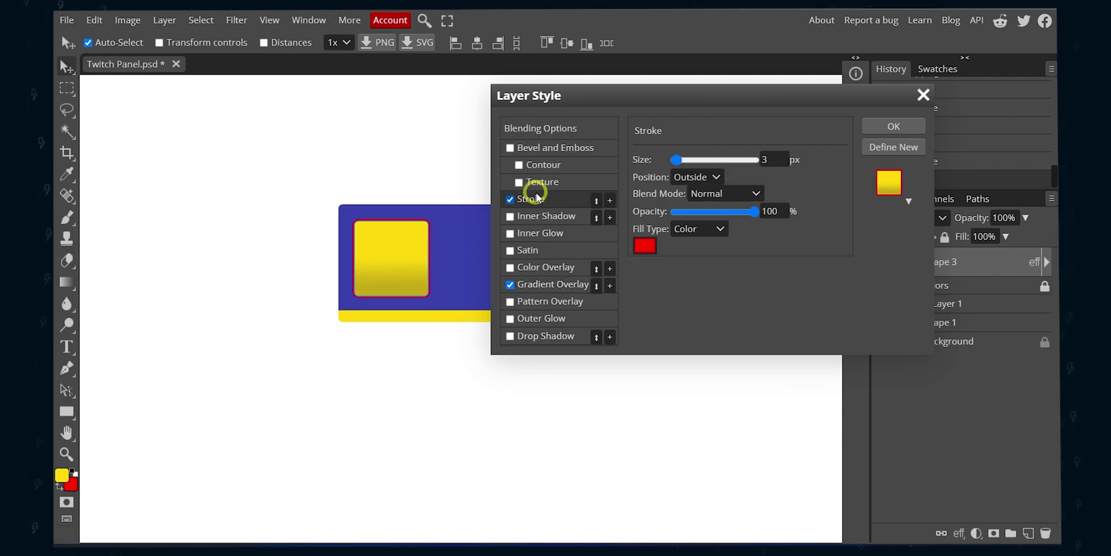
left_click(702, 180)
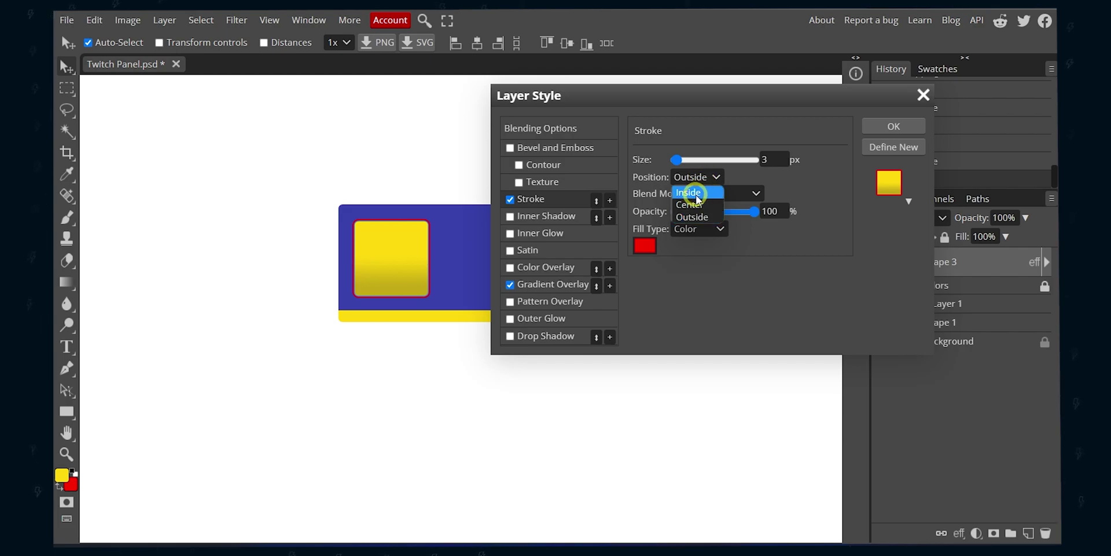
left_click(696, 193)
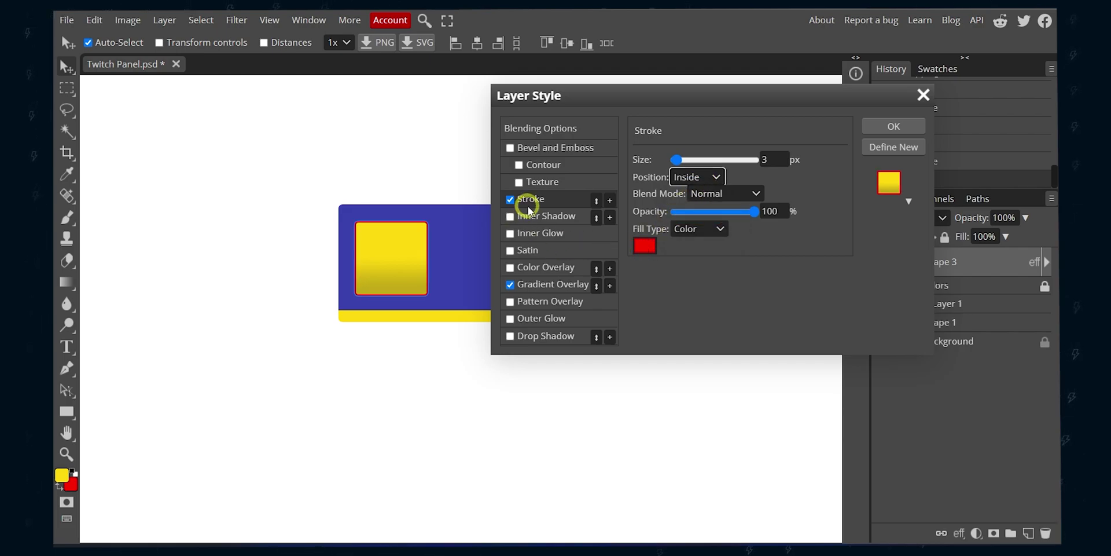
left_click(646, 245)
left_click_drag(397, 124, 688, 131)
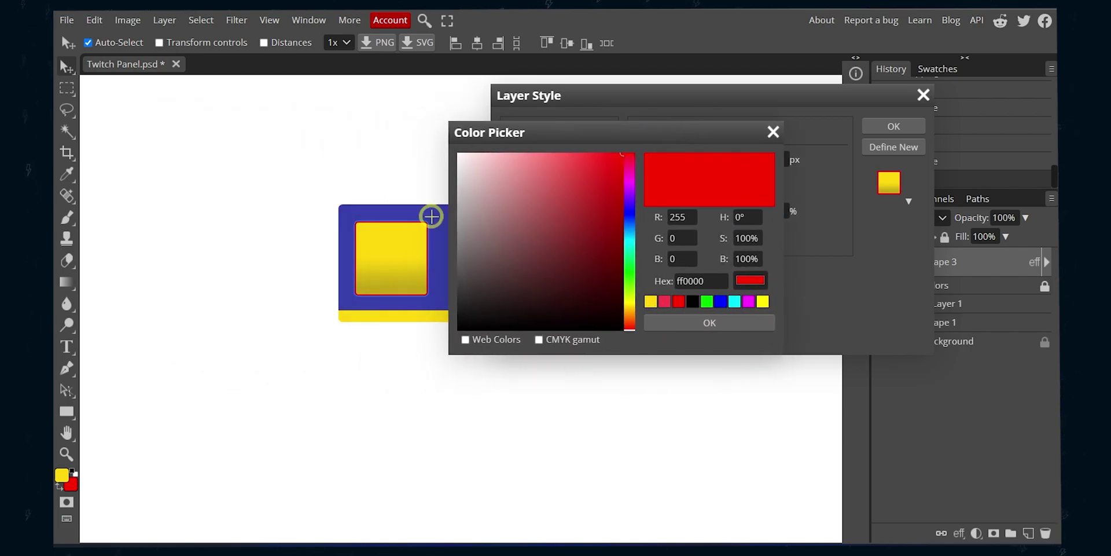
left_click(416, 224)
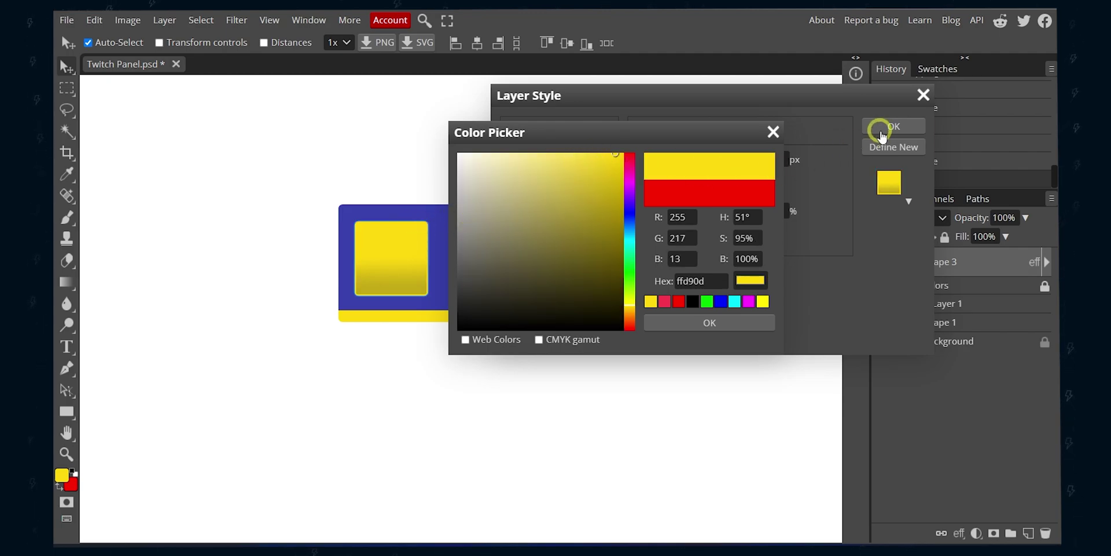
left_click(708, 322)
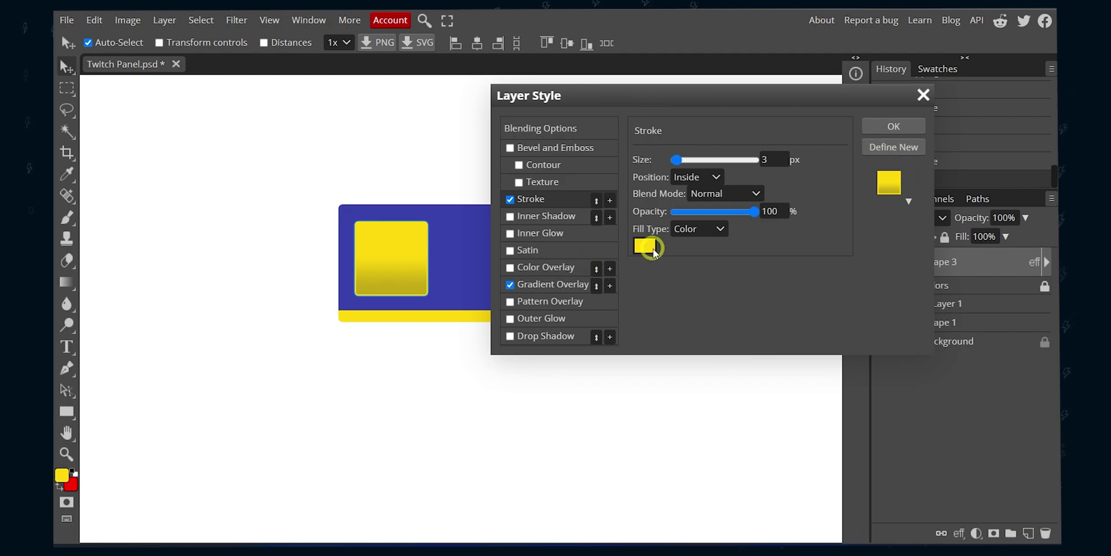
left_click(890, 126)
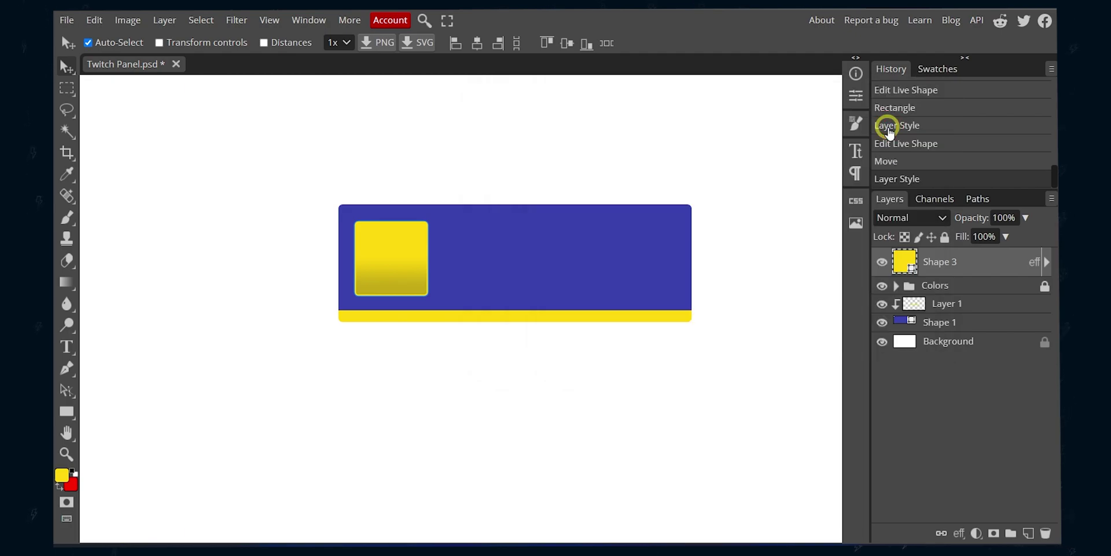
Type 'About' in a text box right of the yellow square and step up its font size
scroll(412, 283, "up", 5)
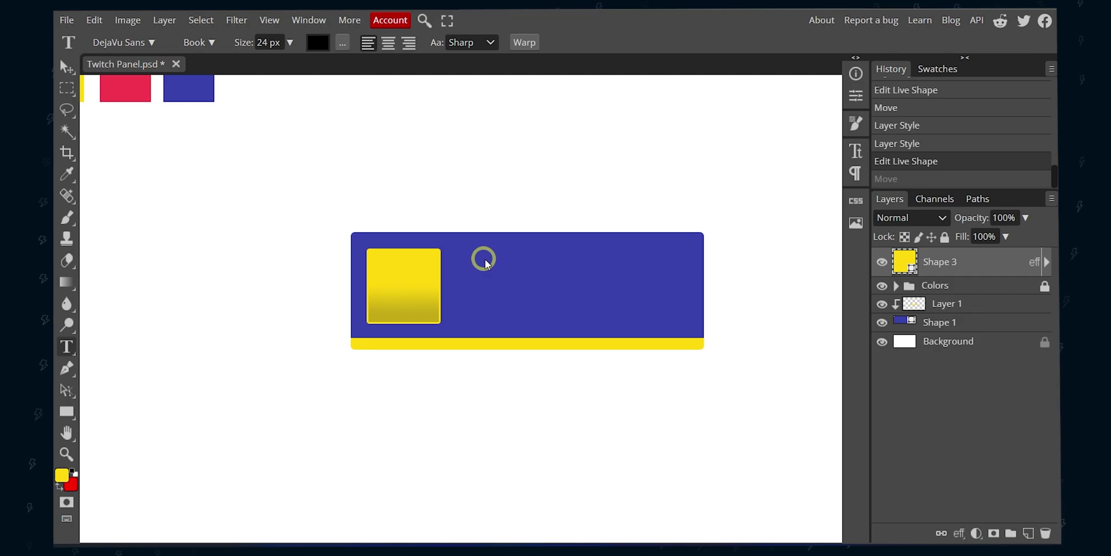
left_click_drag(484, 258, 675, 312)
type("About")
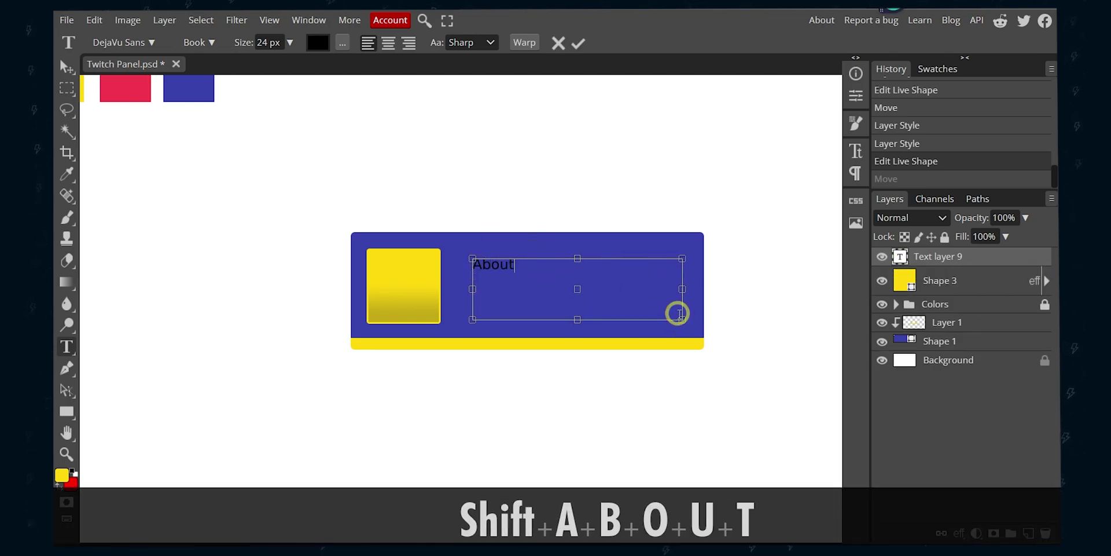
key("ctrl+a")
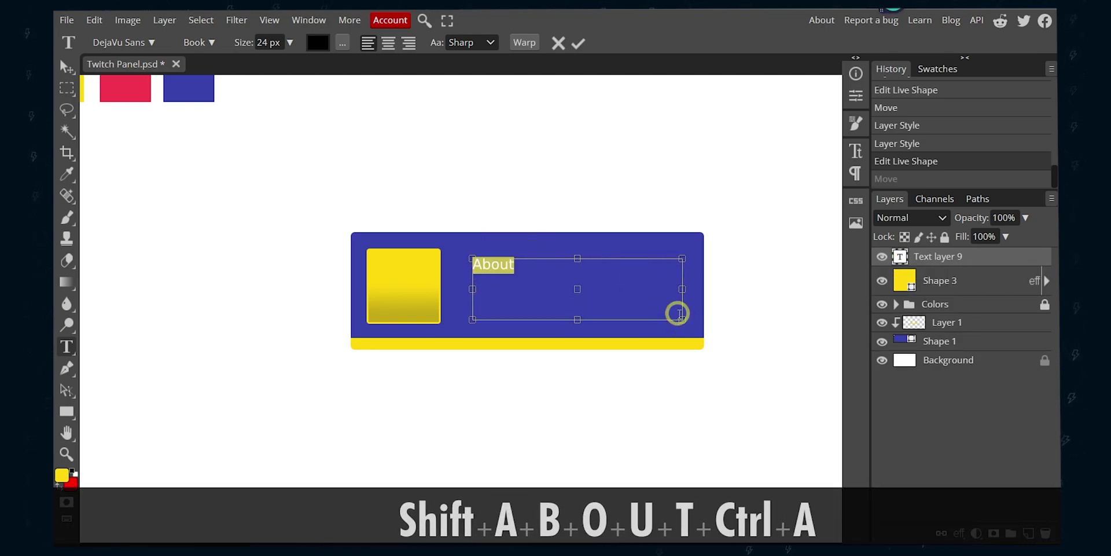
left_click(260, 42)
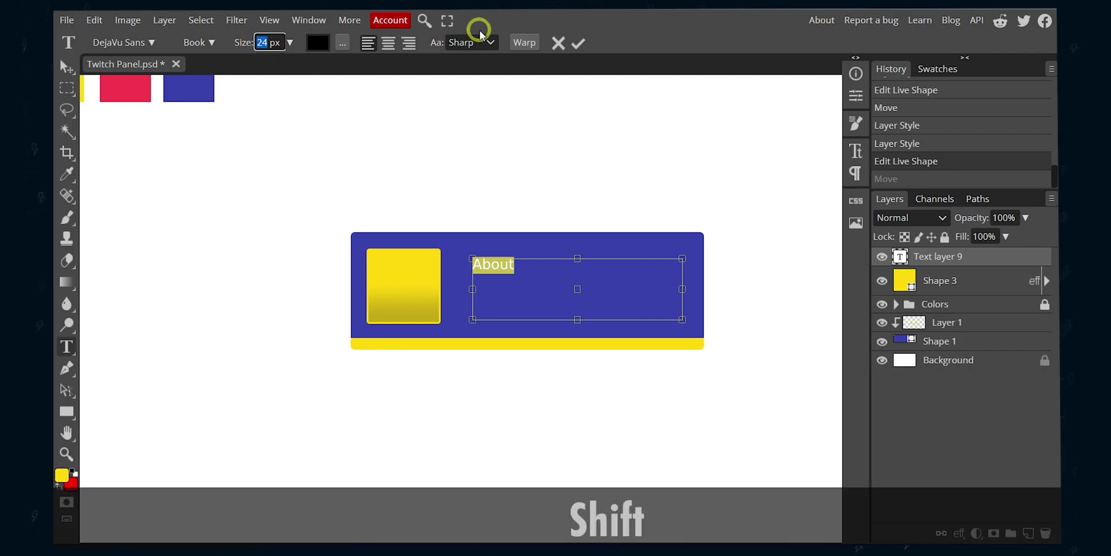
key("shift+Up")
key("shift+Up")
key("shift+Up")
key("shift+Up")
key("shift+Up")
key("shift+Up")
key("shift+Up")
key("shift+Up")
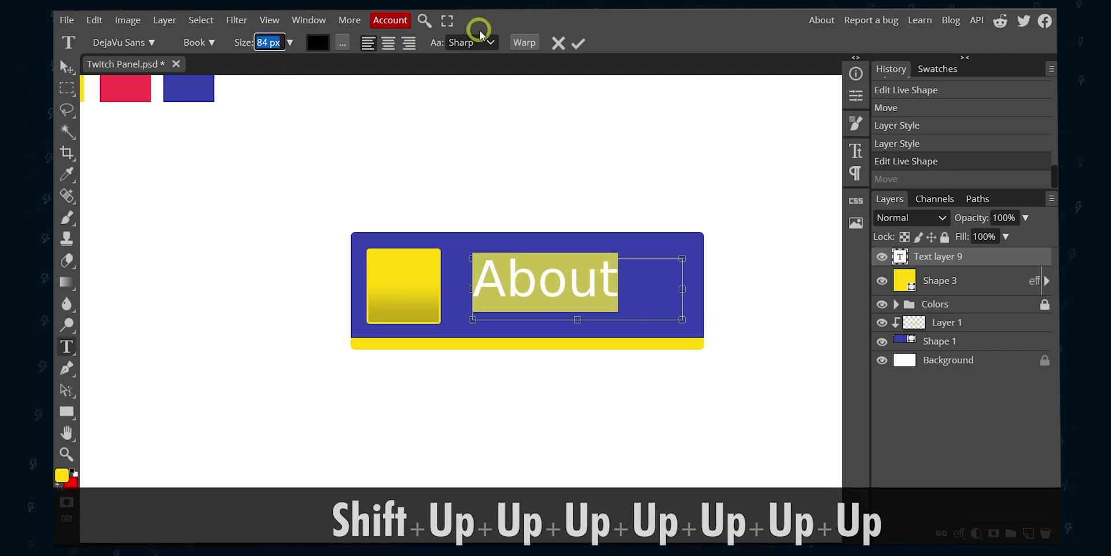
key("shift+Up")
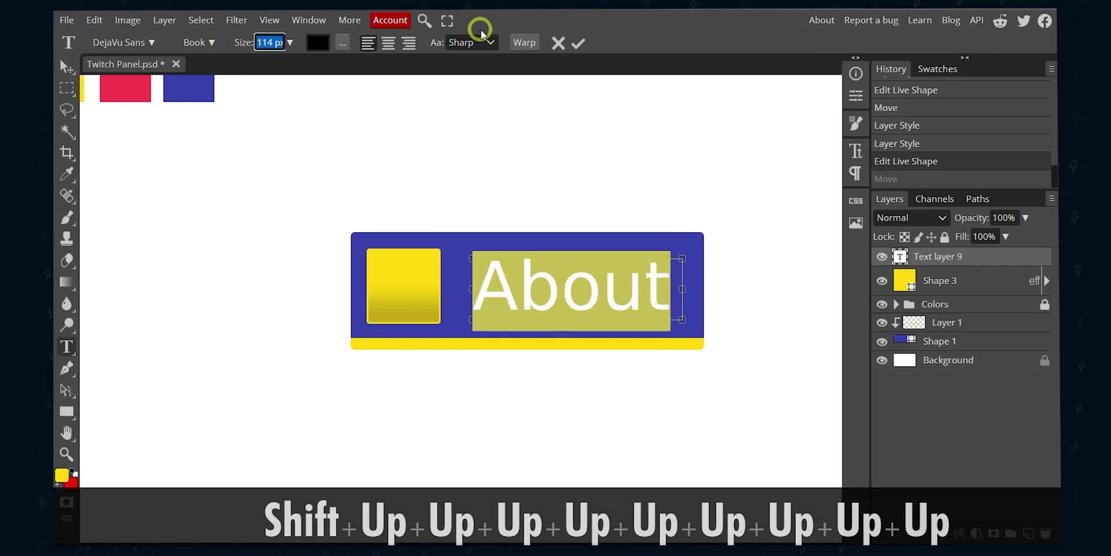
Load the Newake-Font-Demo.otf font file into Photopea
left_click(116, 45)
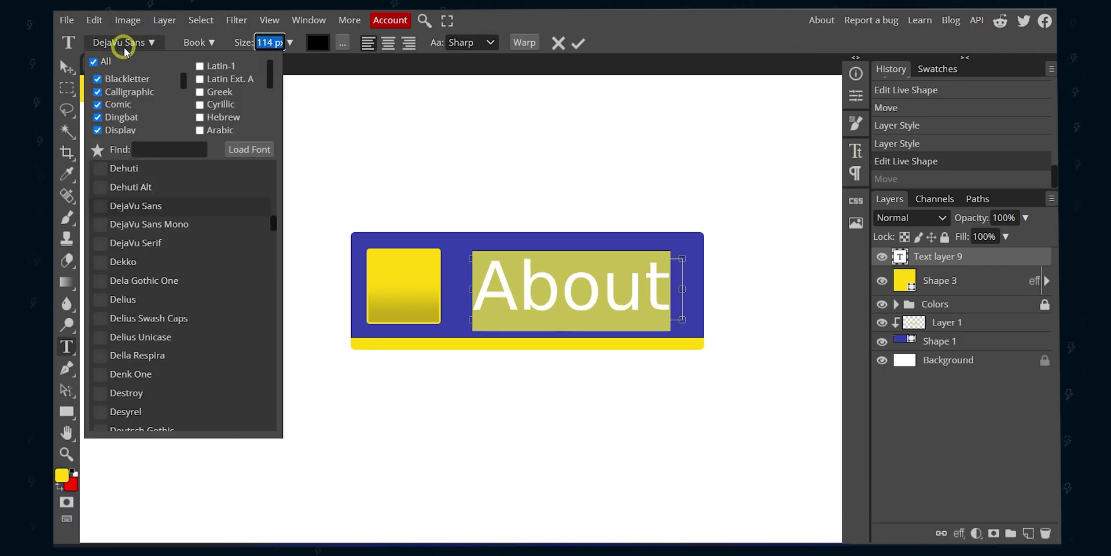
key("ctrl+a")
key("BackSpace")
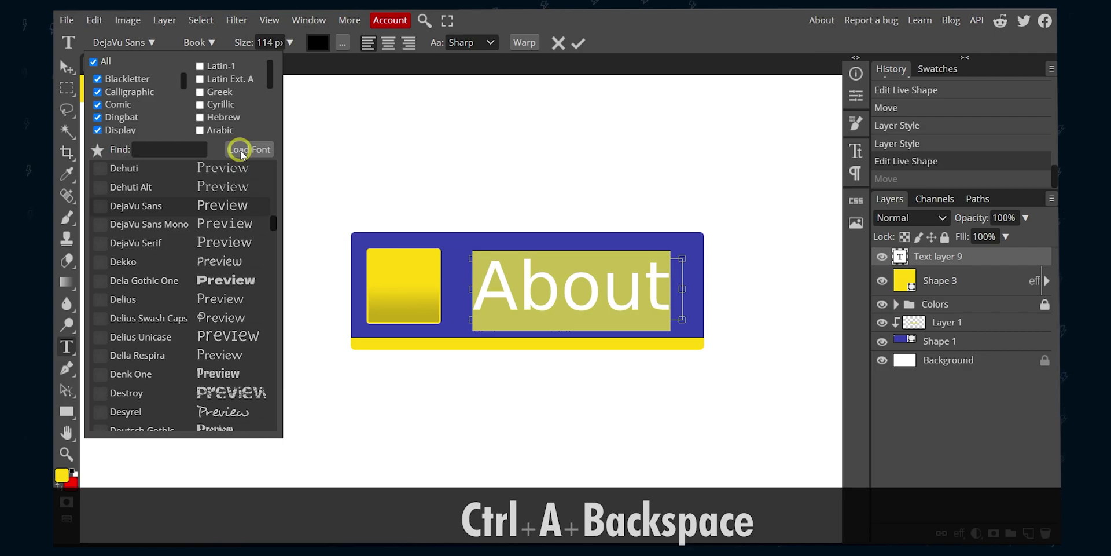
left_click(239, 150)
left_click(293, 96)
left_click(552, 451)
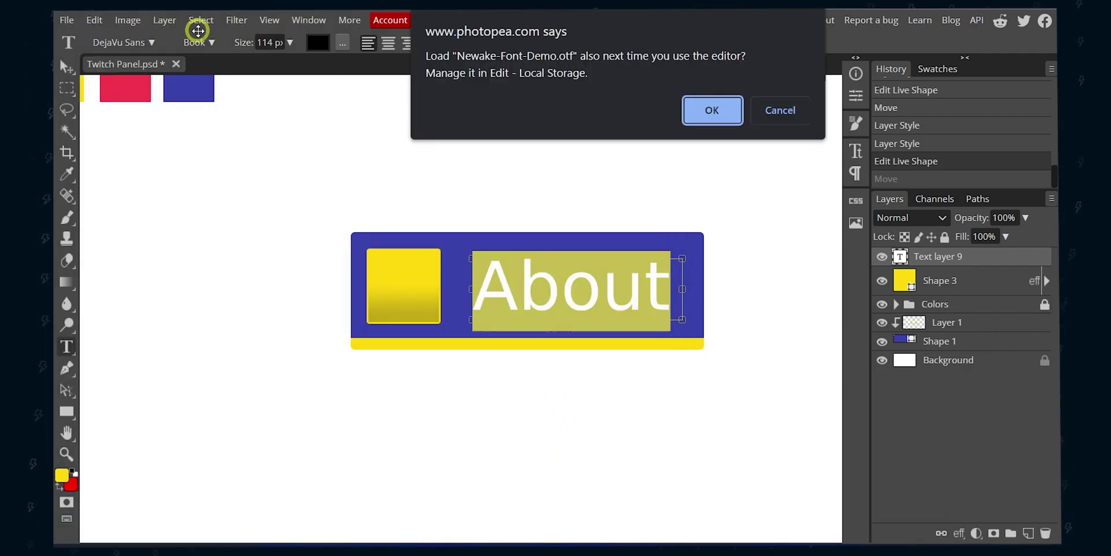
left_click(715, 110)
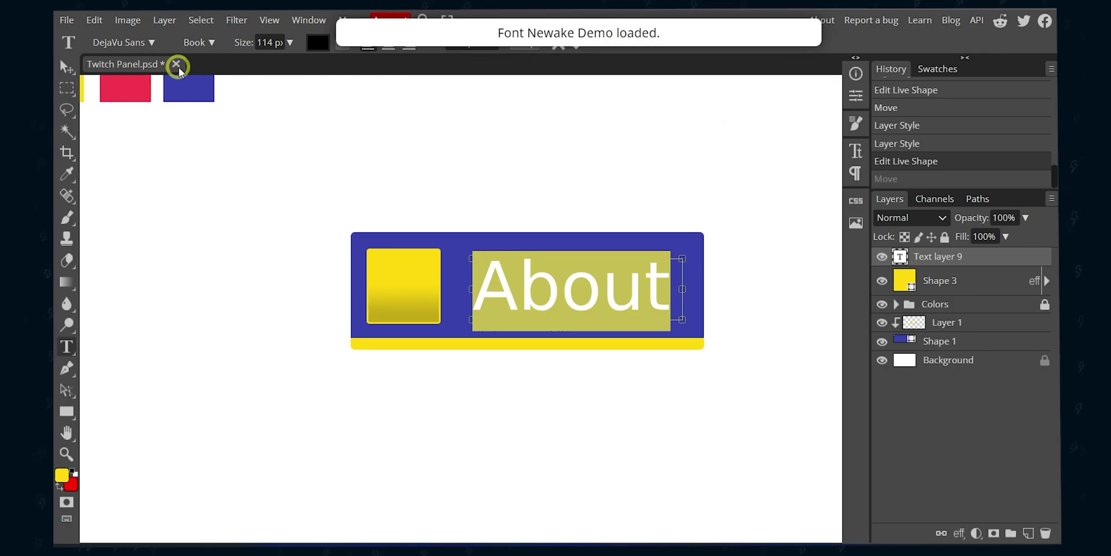
Search 'newa' in the font list and set the About text in Newake
left_click(140, 42)
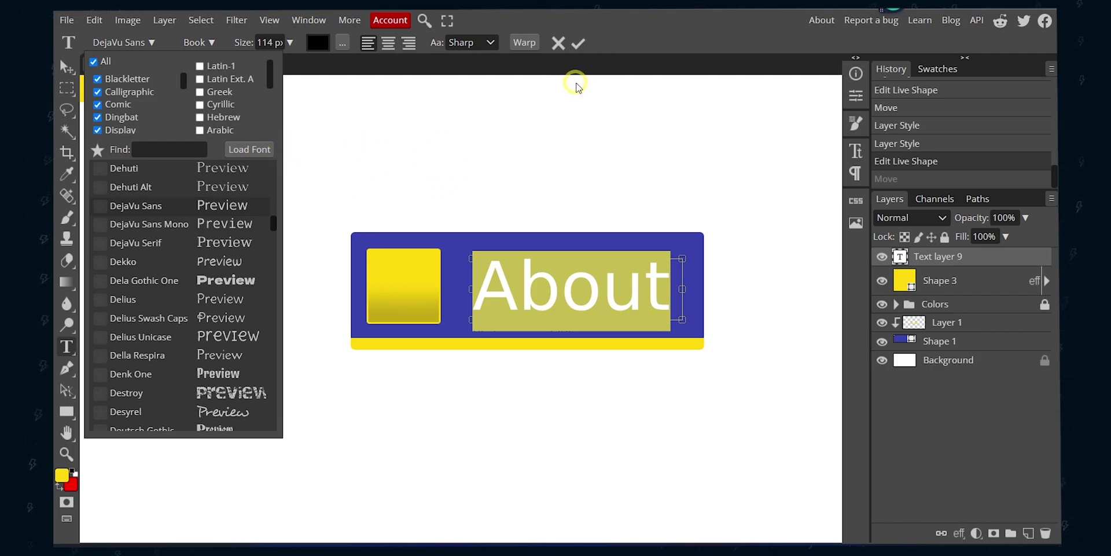
left_click(867, 281)
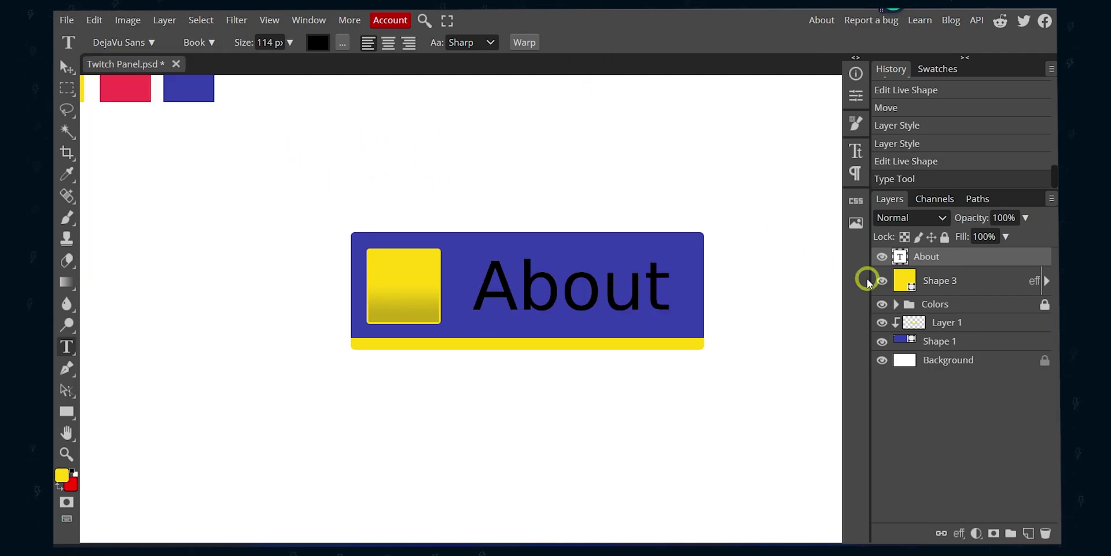
double_click(557, 277)
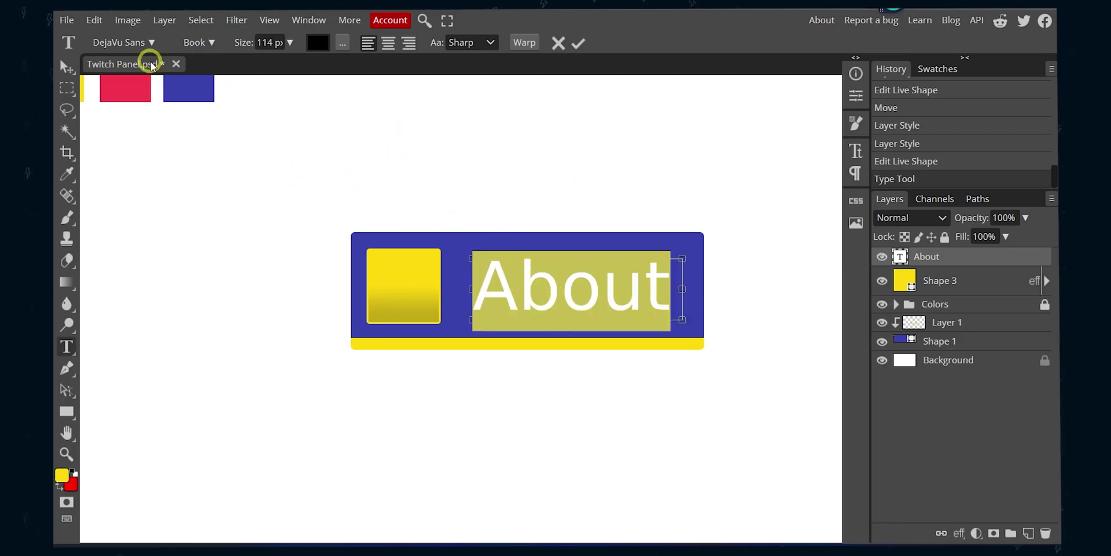
left_click(138, 46)
key("ctrl+a")
type("newa")
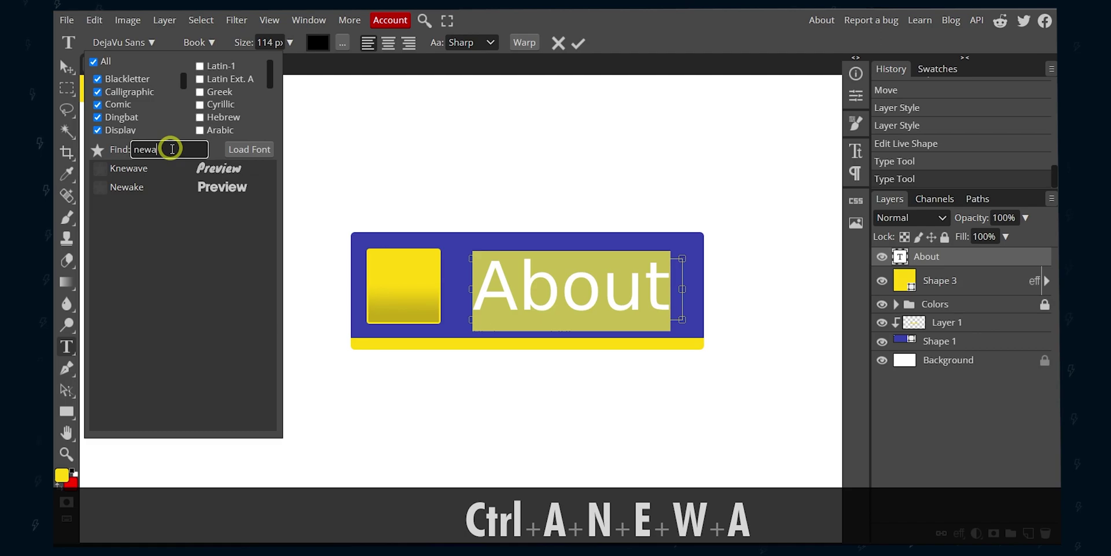
left_click(172, 187)
left_click(574, 41)
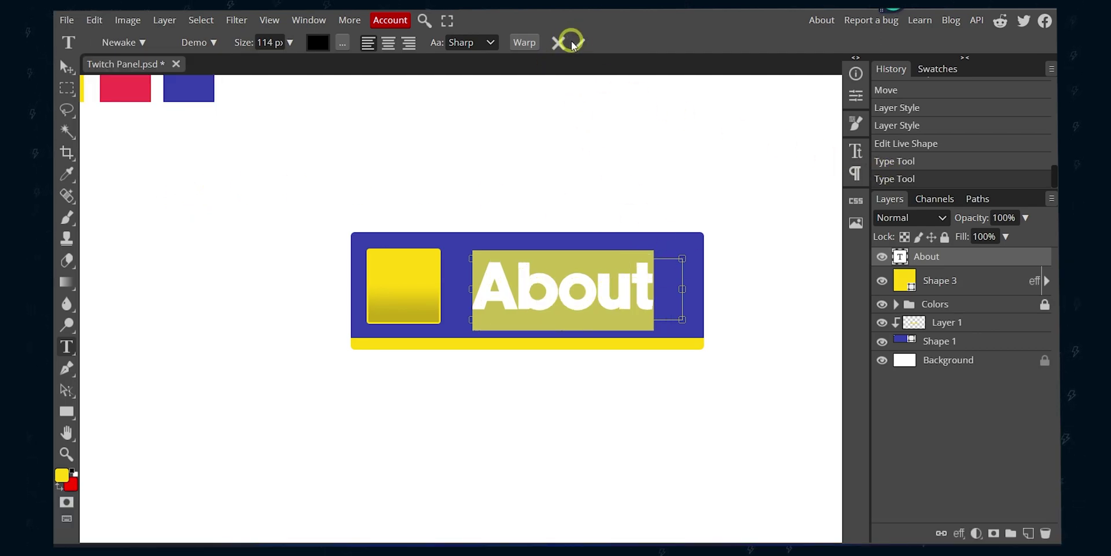
left_click(575, 42)
Switch to the Move tool and pan the view so the panel sits further left
key("v")
key("space")
left_click_drag(739, 241, 595, 270)
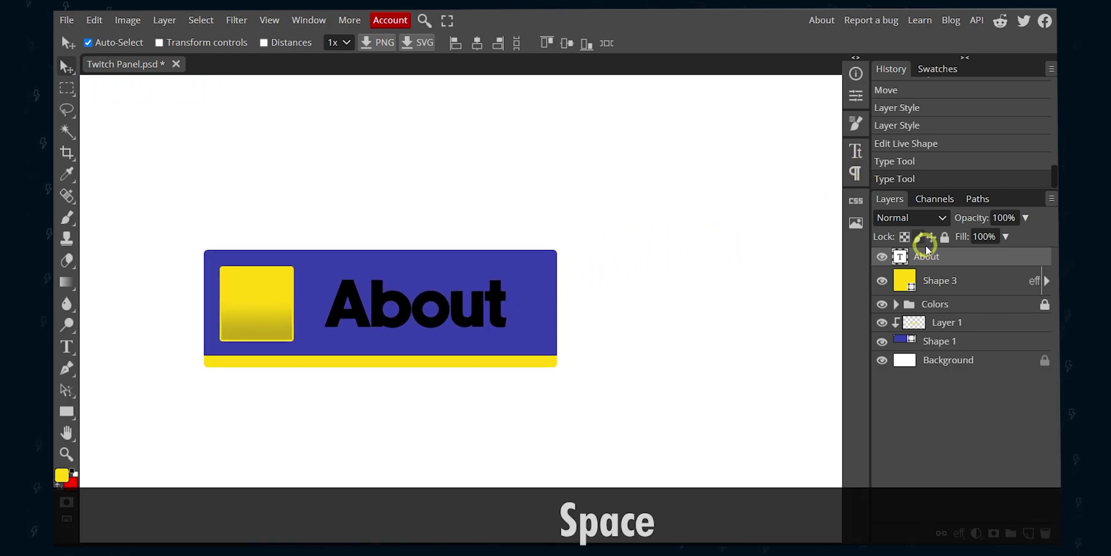
Set the About letter spacing to 3% and nudge the heading slightly left
left_click(856, 102)
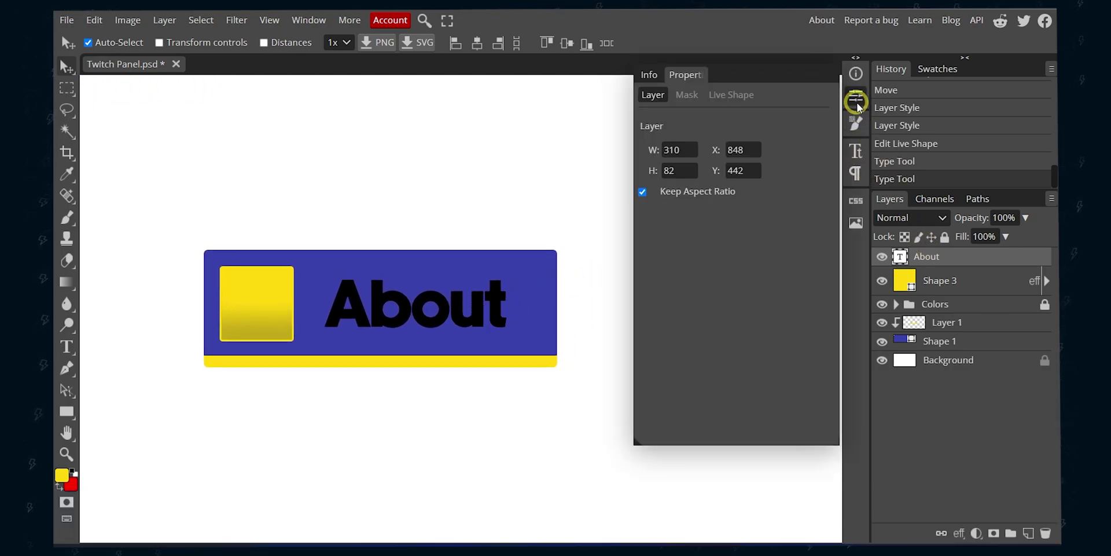
left_click(857, 148)
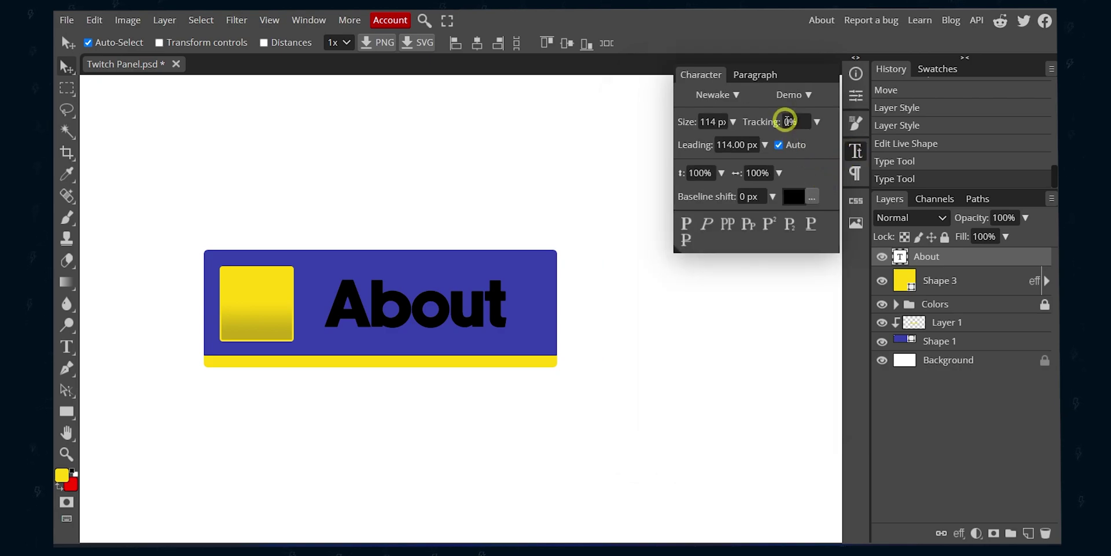
key("v")
left_click(496, 299)
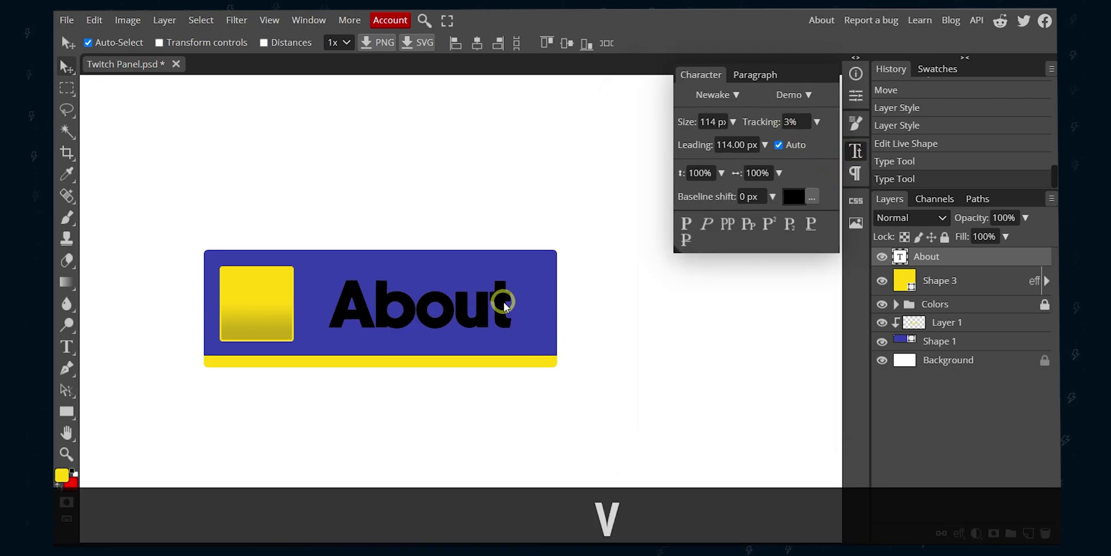
left_click_drag(503, 305, 492, 307)
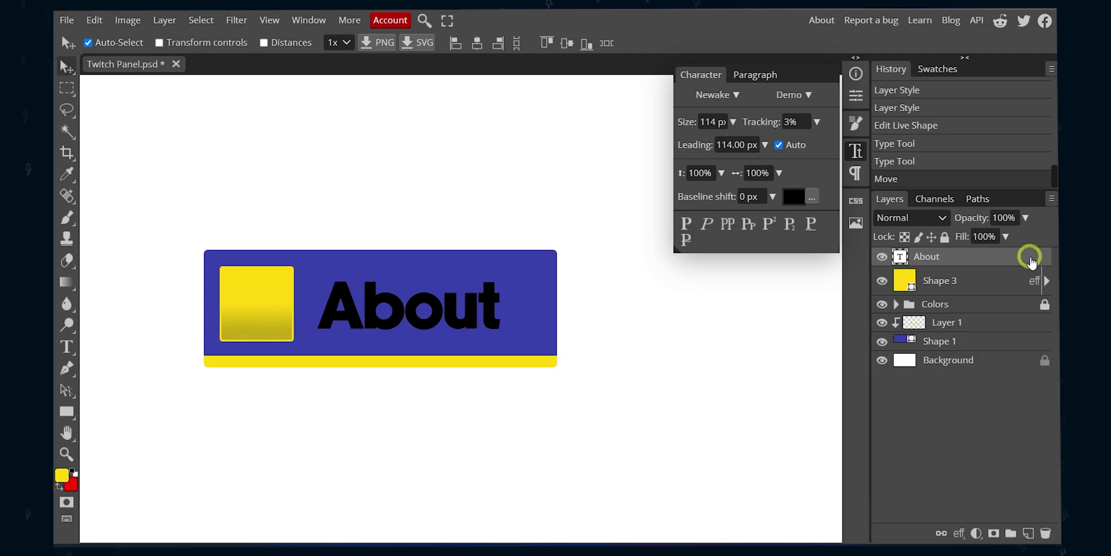
Enable a Gradient Overlay on the About text and make its left stop pale lavender
double_click(1031, 262)
left_click_drag(665, 107, 810, 81)
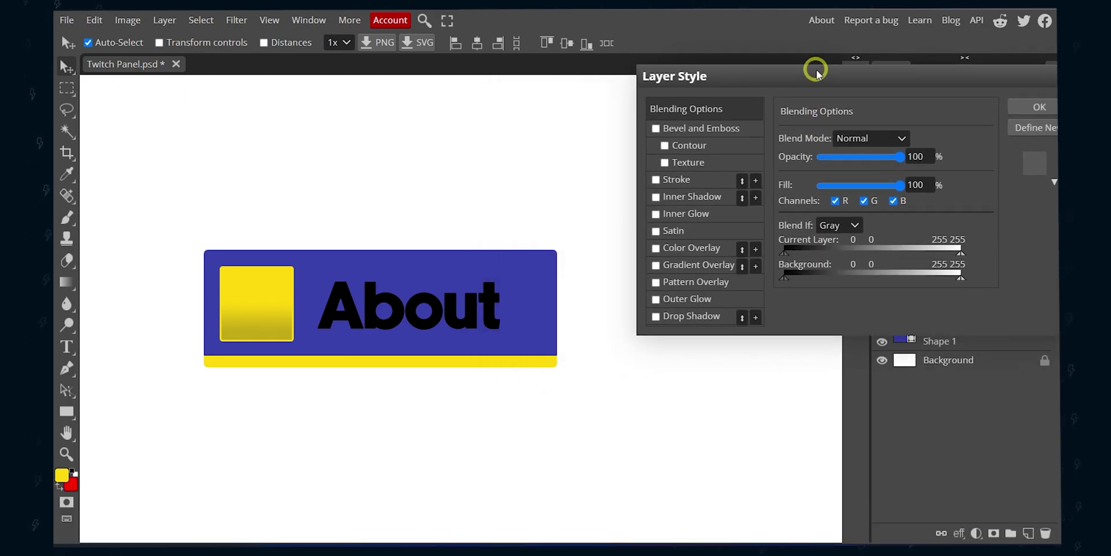
left_click(698, 260)
left_click(851, 171)
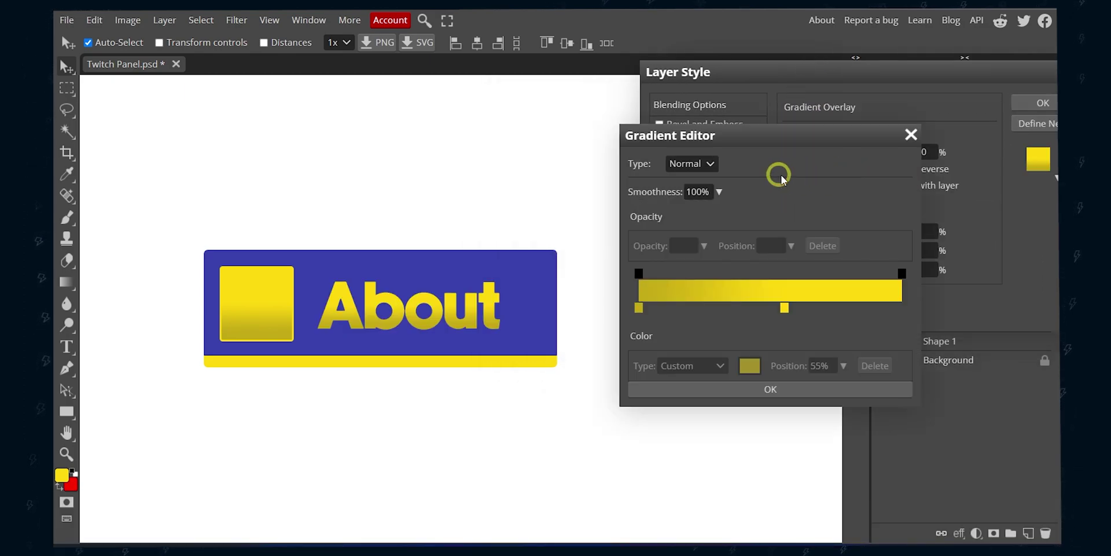
left_click(639, 308)
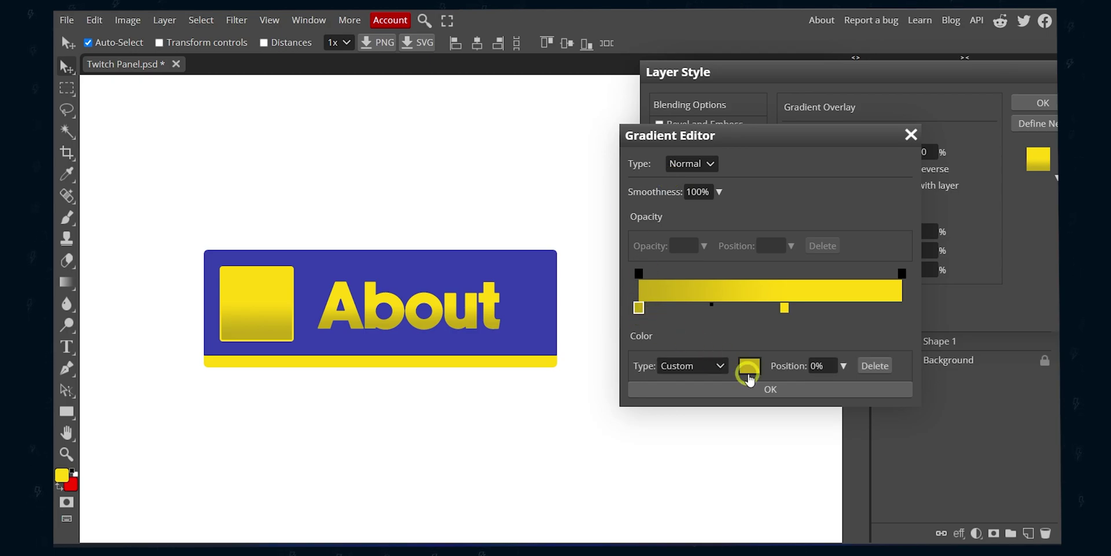
left_click(751, 368)
left_click_drag(402, 132, 702, 96)
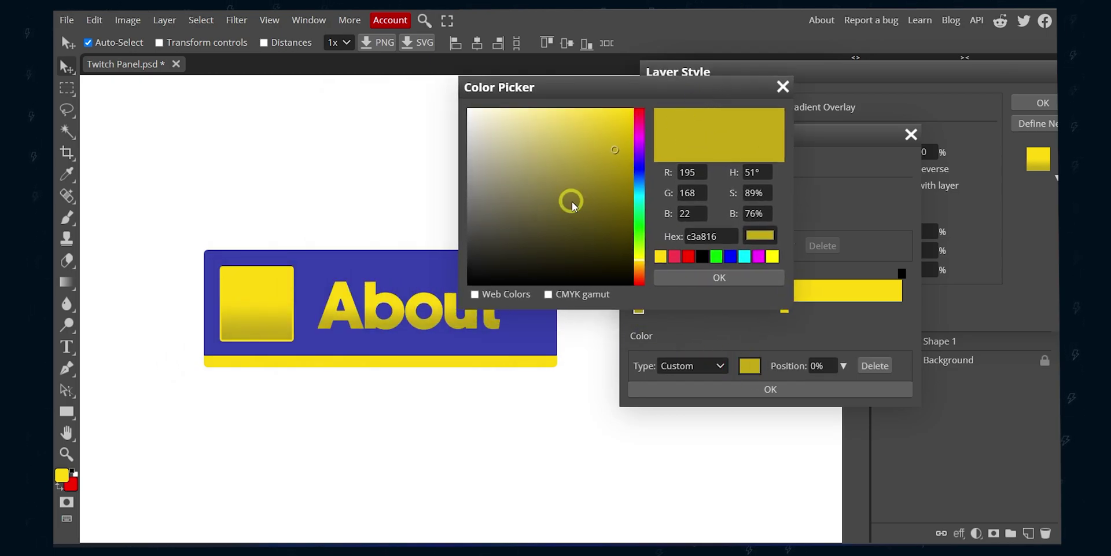
left_click(321, 263)
left_click(506, 136)
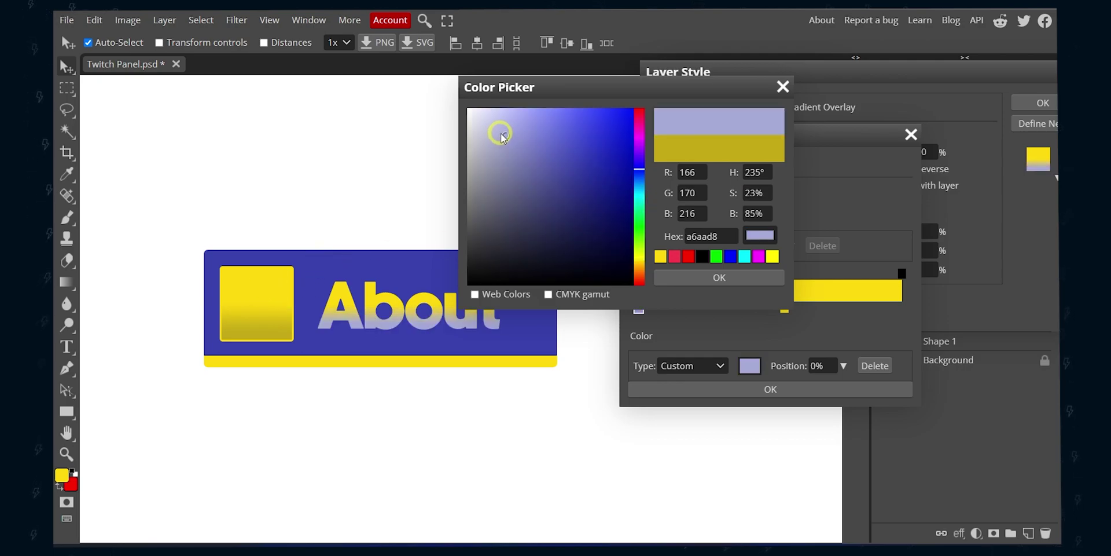
left_click(707, 279)
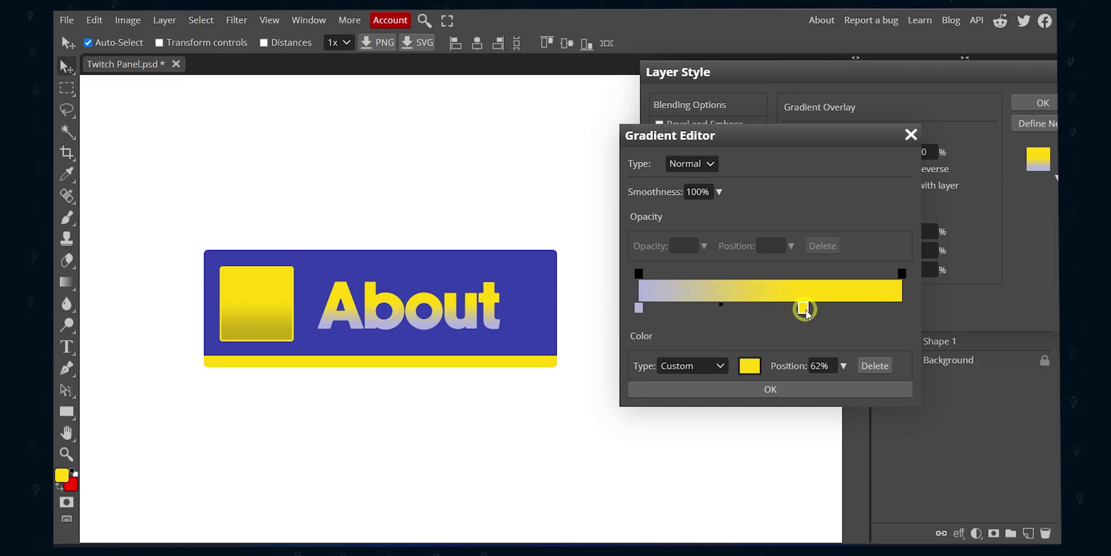
Shift the right gradient stop slightly right and make it pure white (ffffff)
left_click_drag(811, 309, 939, 311)
left_click(752, 366)
left_click_drag(402, 123, 781, 124)
left_click(390, 320)
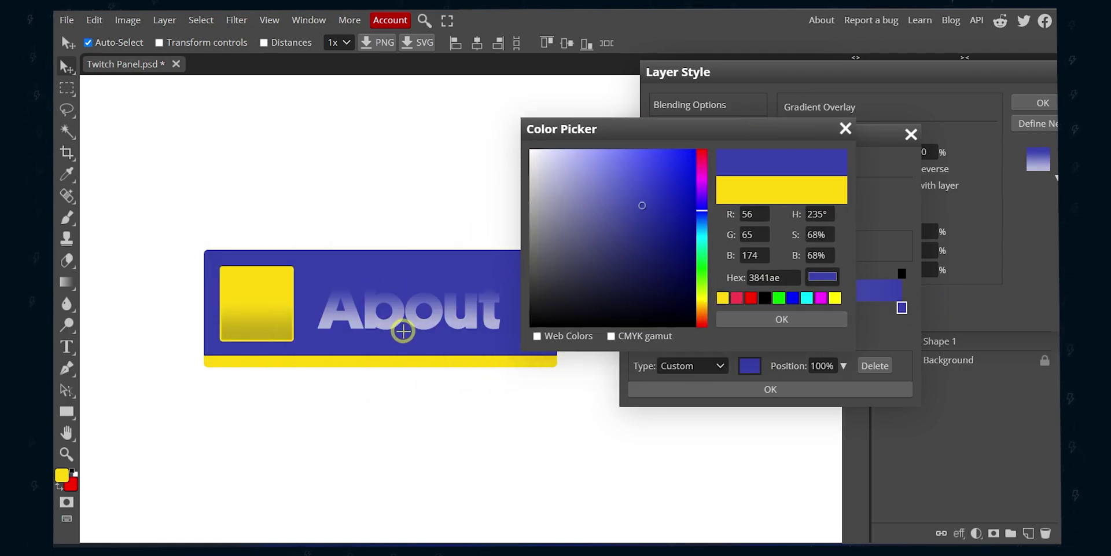
left_click_drag(655, 174, 454, 113)
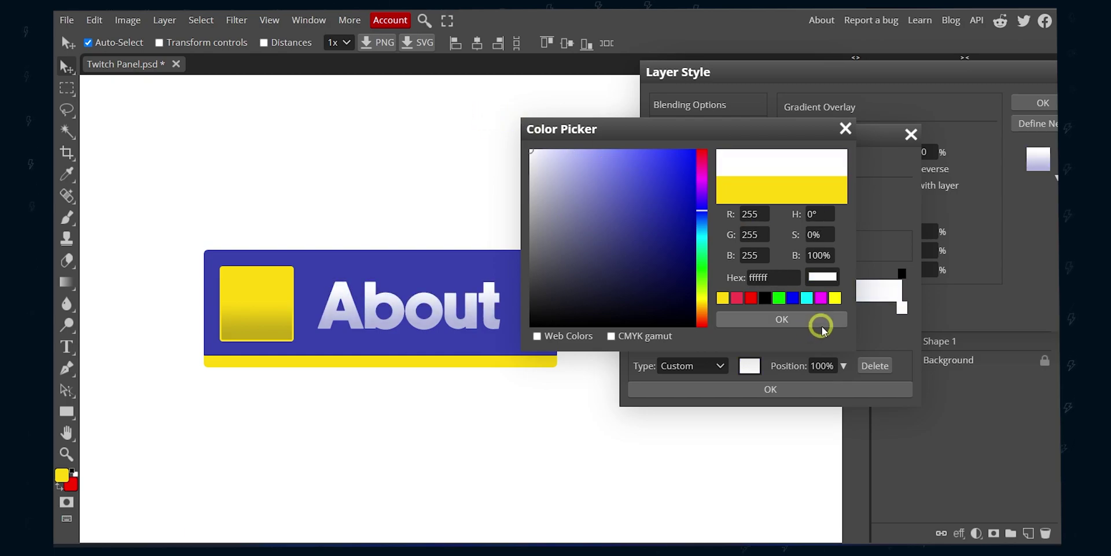
left_click(778, 319)
Lighten the left gradient stop to a paler lavender
left_click(638, 308)
left_click(748, 365)
left_click_drag(330, 126, 793, 134)
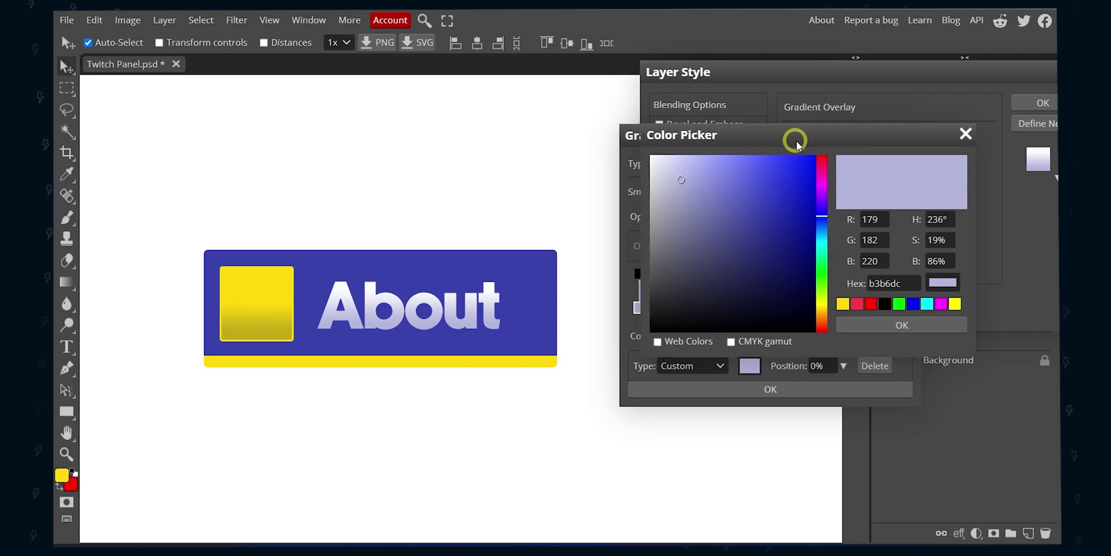
left_click(663, 167)
left_click(863, 325)
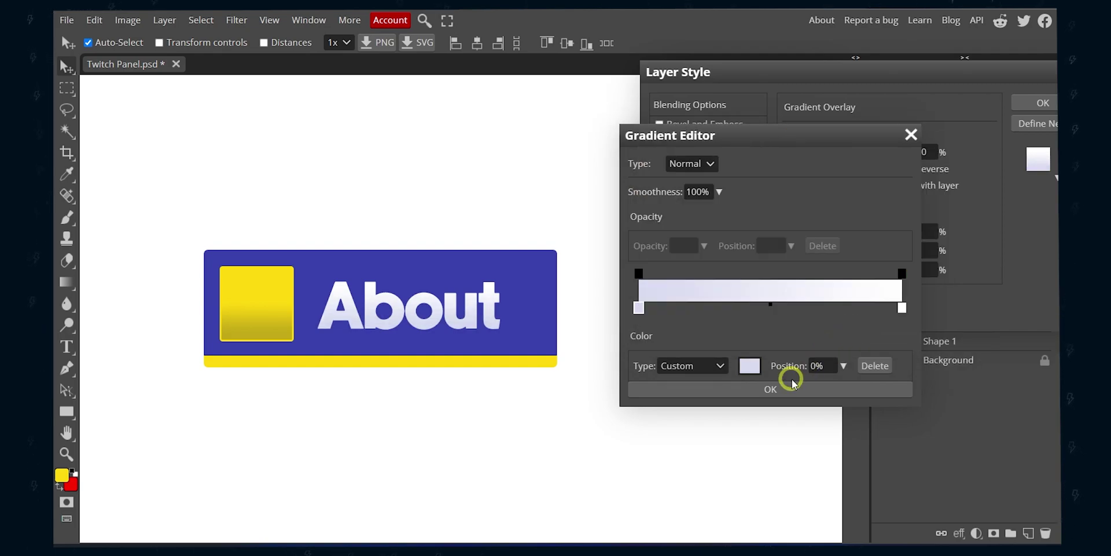
Apply the gradient and add a white stroke outline to the About text
left_click(791, 386)
left_click(674, 176)
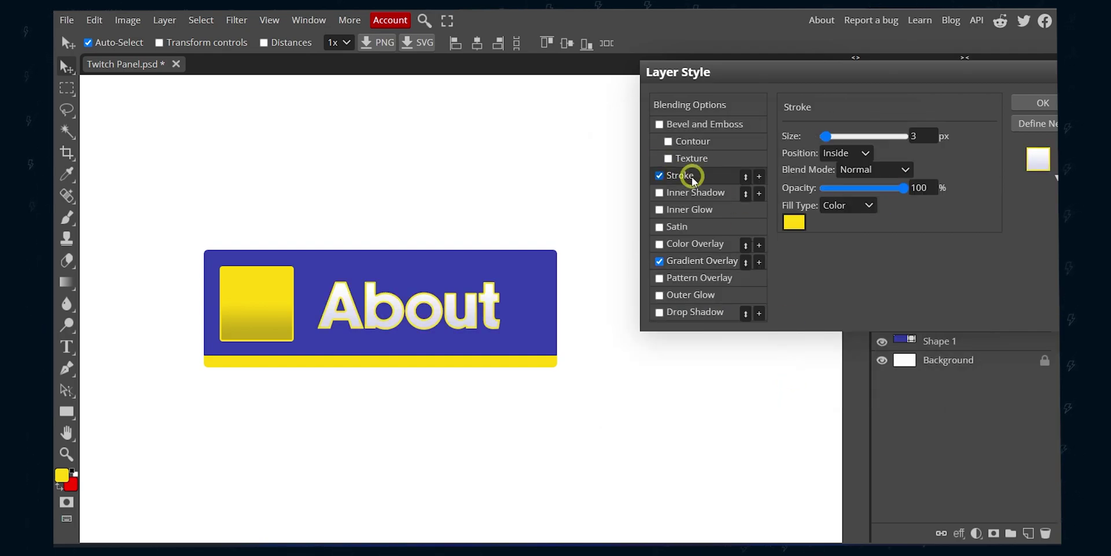
left_click(794, 223)
left_click_drag(412, 120, 733, 102)
left_click(491, 130)
left_click(729, 297)
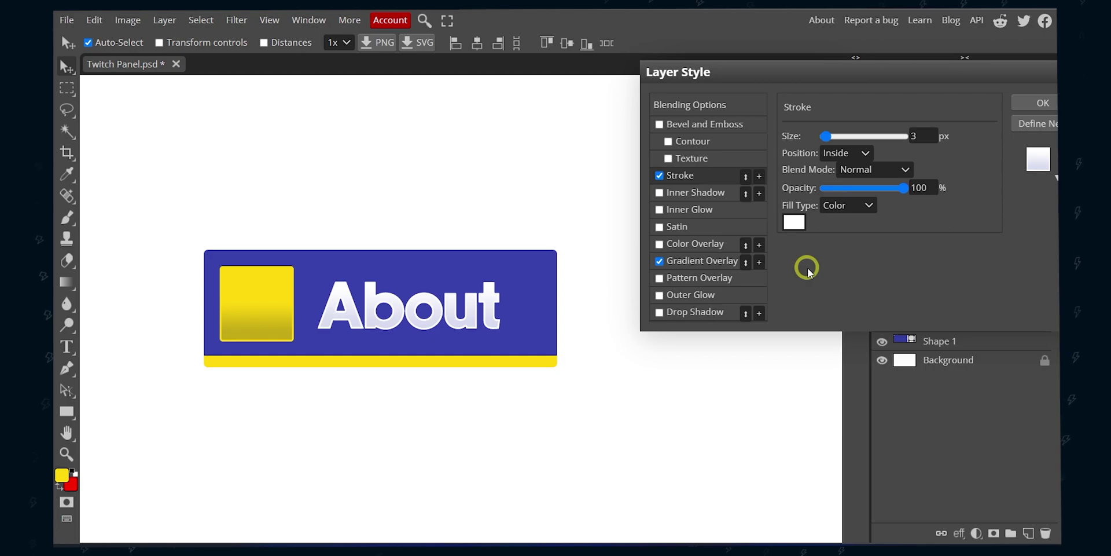
Add a drop shadow with its own 120° angle, 10 px distance and 31% opacity
left_click(696, 318)
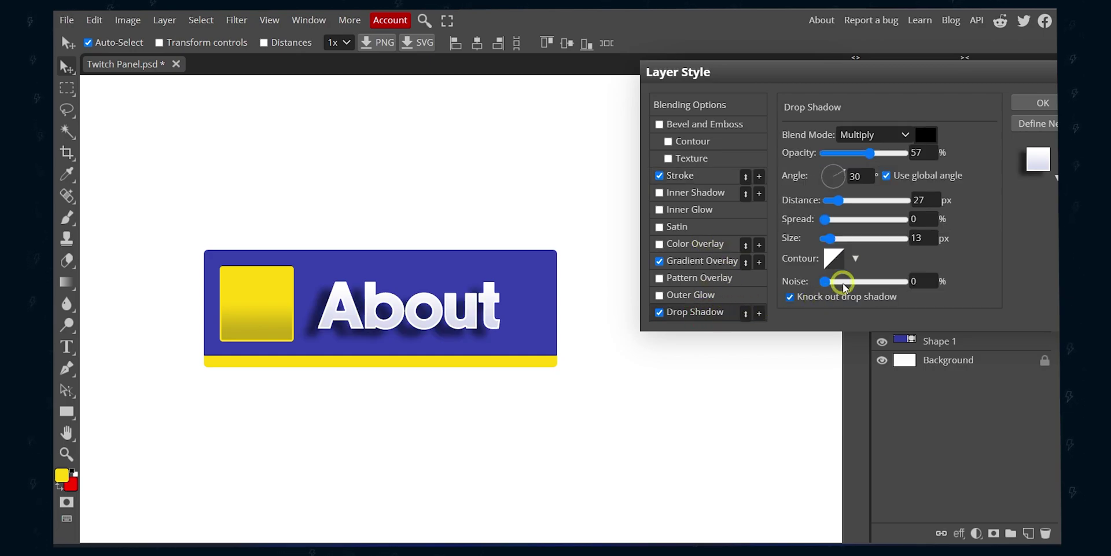
left_click(886, 175)
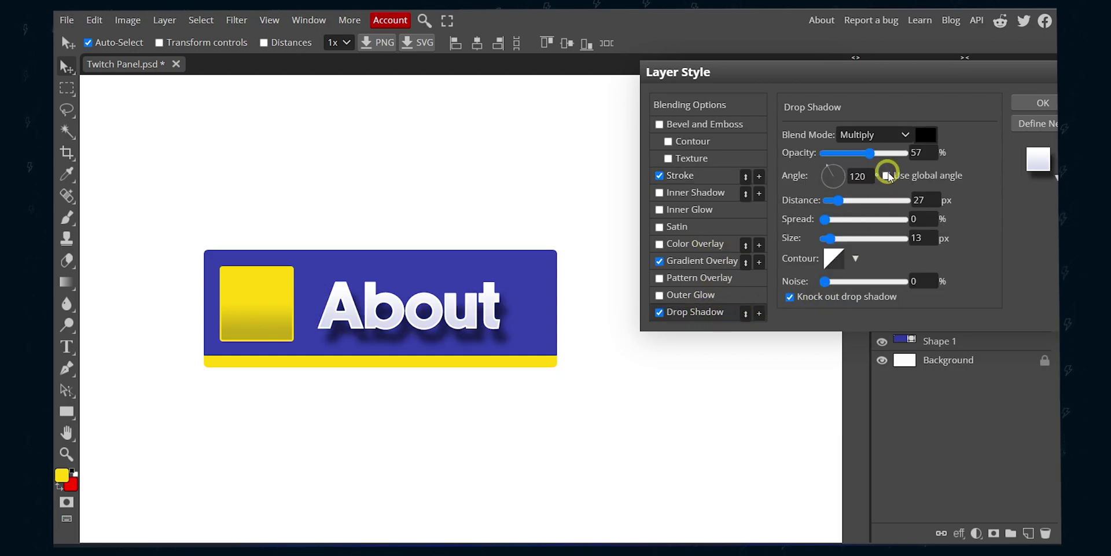
left_click_drag(842, 214, 832, 244)
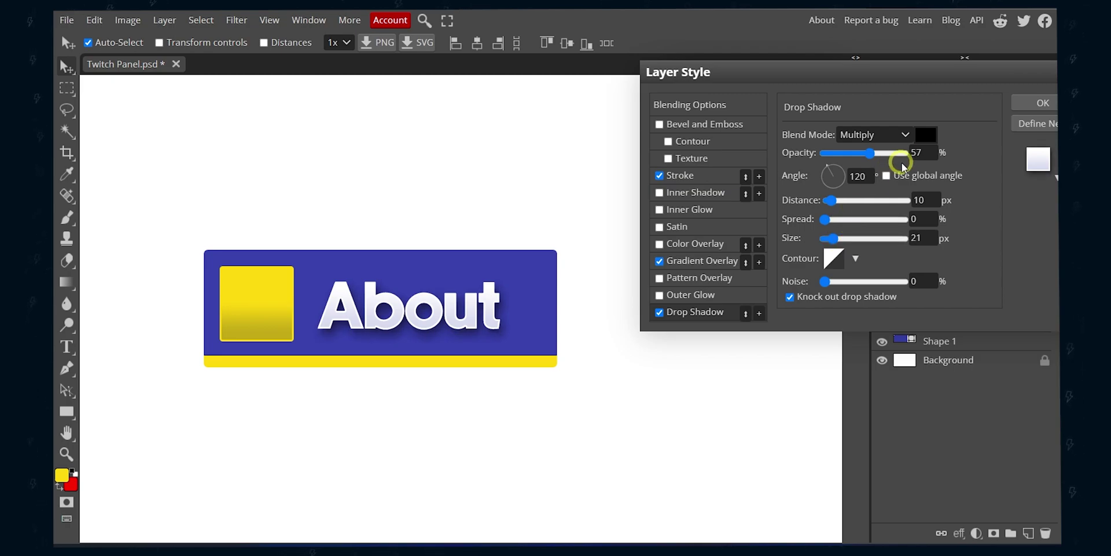
left_click_drag(871, 154, 850, 157)
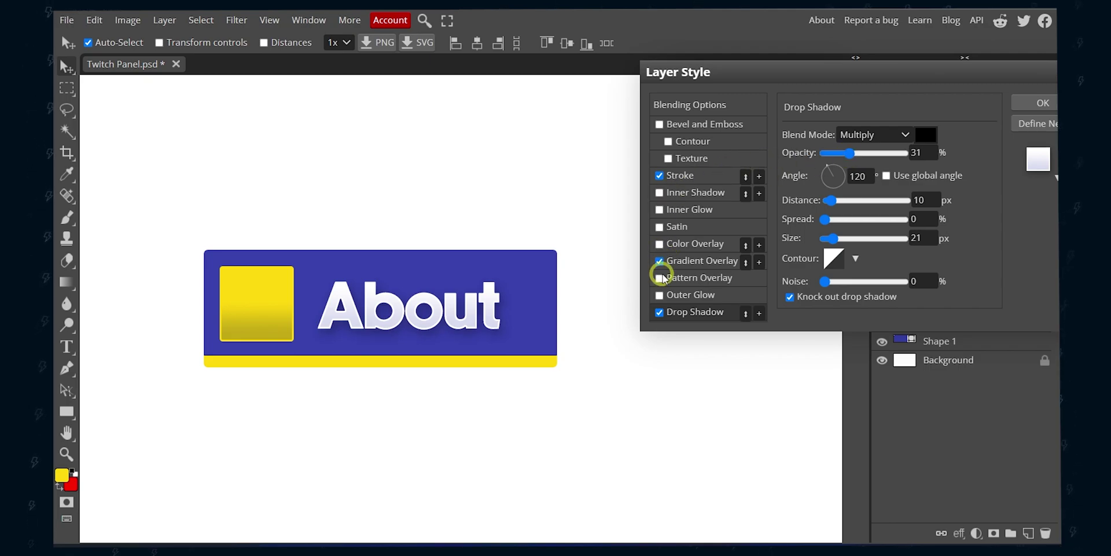
left_click(659, 312)
left_click(659, 312)
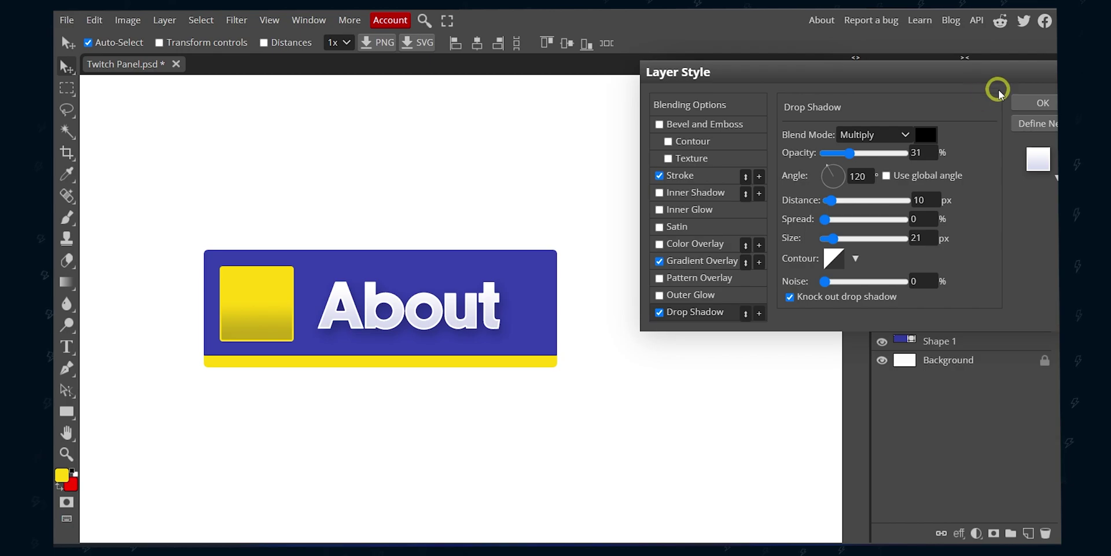
Apply the text effects, download the user icon from Icons8 and drop user.png into the document
left_click(1021, 104)
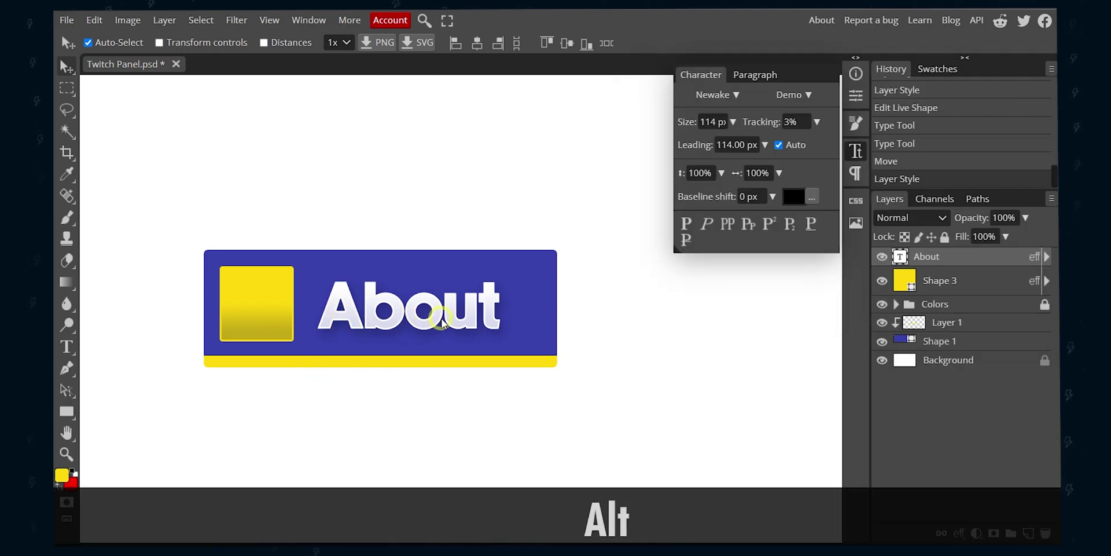
key("alt+Tab")
type("pro")
key("Return")
scroll(805, 272, "down", 10)
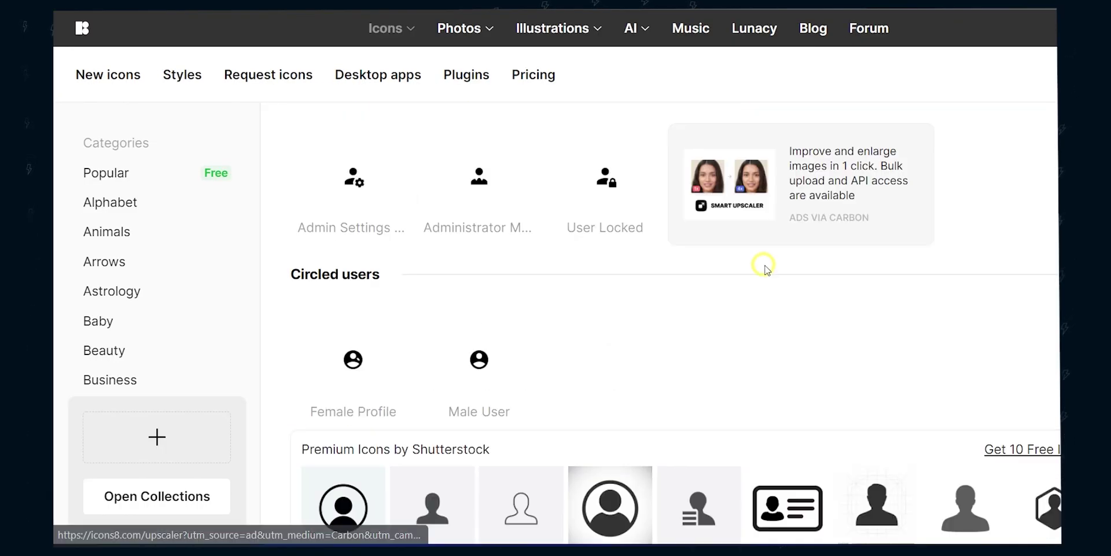
left_click(826, 326)
left_click(811, 211)
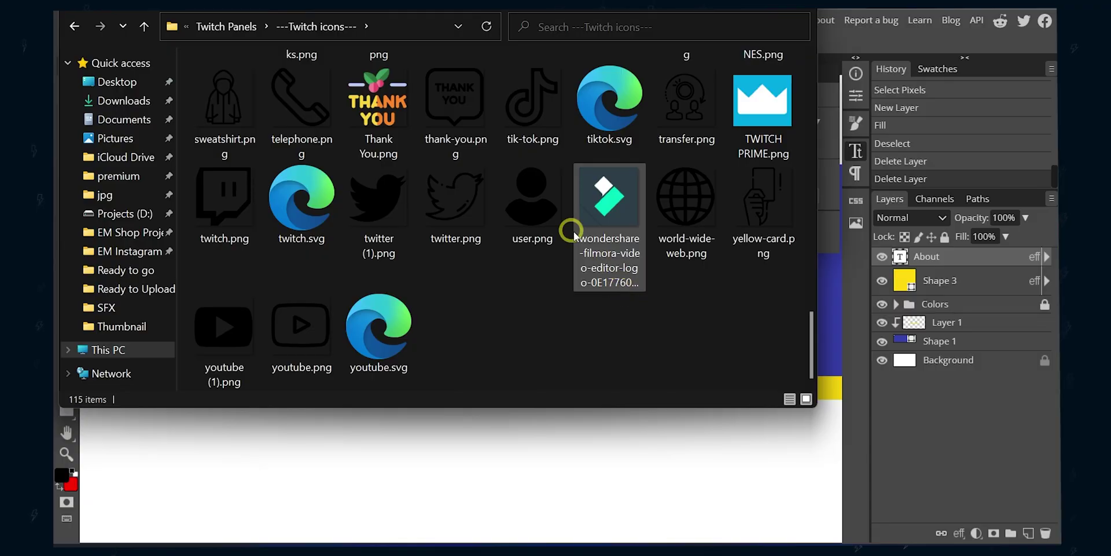
left_click(523, 242)
left_click_drag(523, 242, 499, 474)
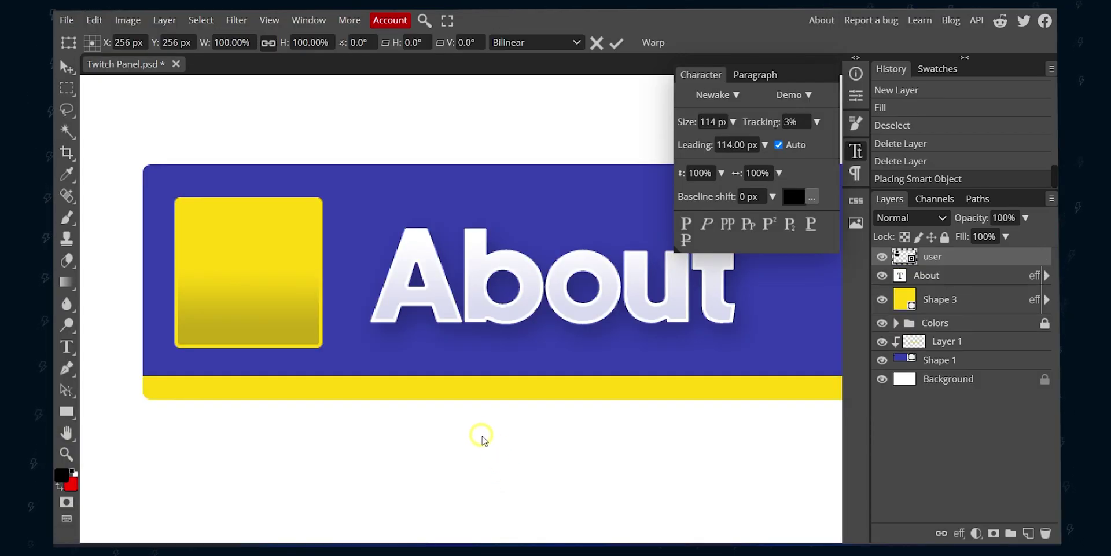
Move the user icon over the About banner and undo an accidental resize
scroll(480, 435, "down", 3)
left_click_drag(243, 248, 382, 310)
scroll(382, 310, "up", 3)
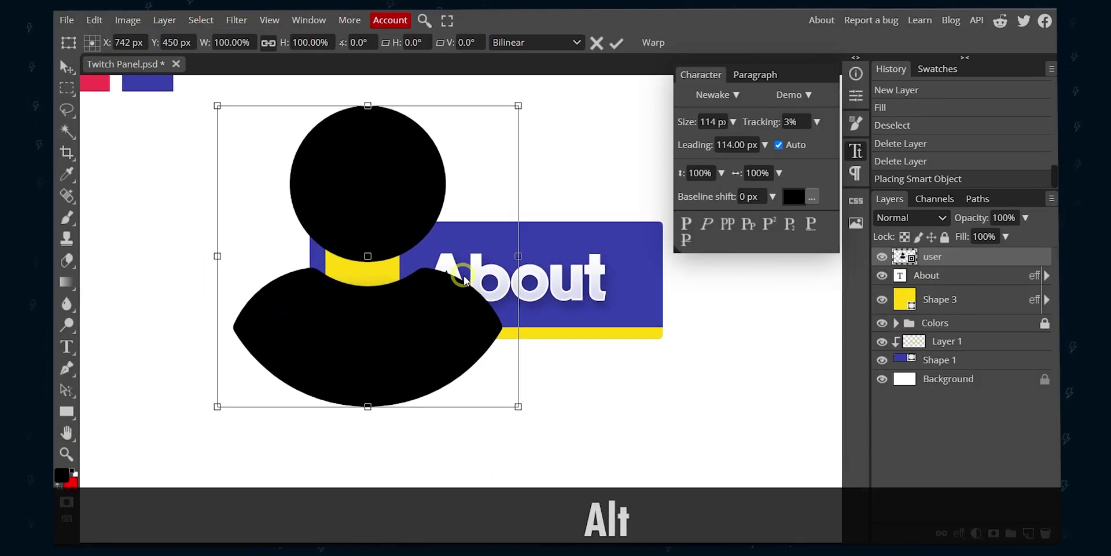
left_click_drag(517, 256, 422, 257)
key("ctrl+alt+shift+z")
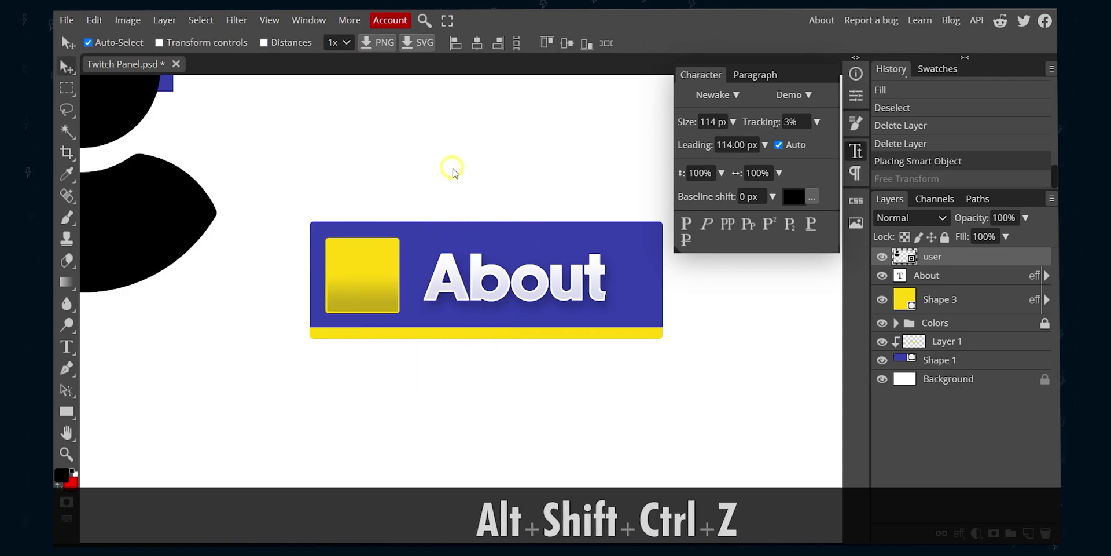
Free-transform the icon, shrinking it proportionally and centring it inside the yellow square
key("ctrl+alt+t")
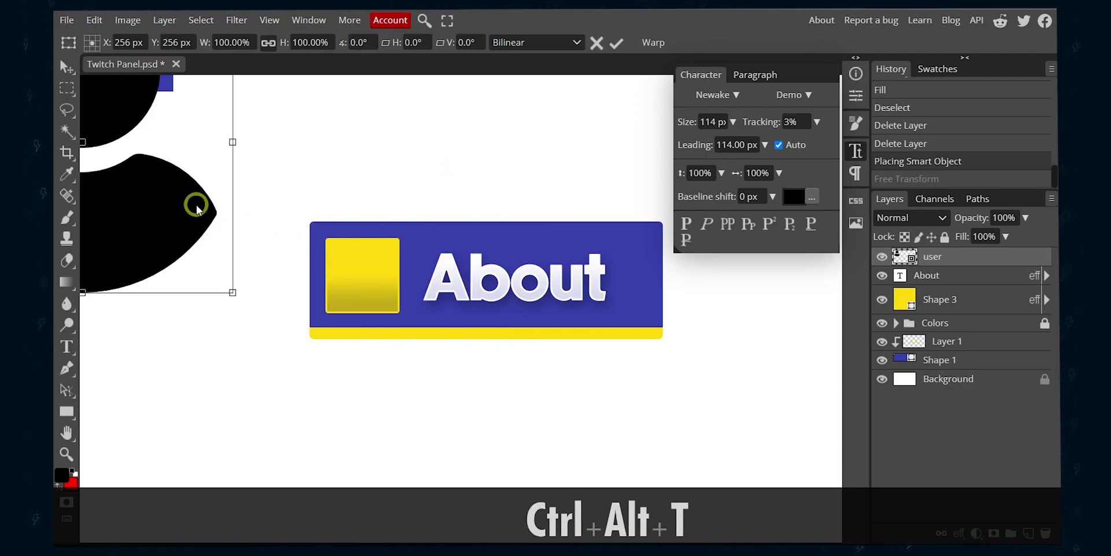
left_click_drag(231, 290, 184, 181)
left_click_drag(116, 145, 390, 364)
left_click_drag(460, 401, 318, 267)
left_click_drag(280, 235, 367, 285)
scroll(364, 300, "up", 5)
left_click_drag(461, 346, 434, 313)
left_click_drag(322, 251, 371, 279)
left_click_drag(445, 314, 383, 278)
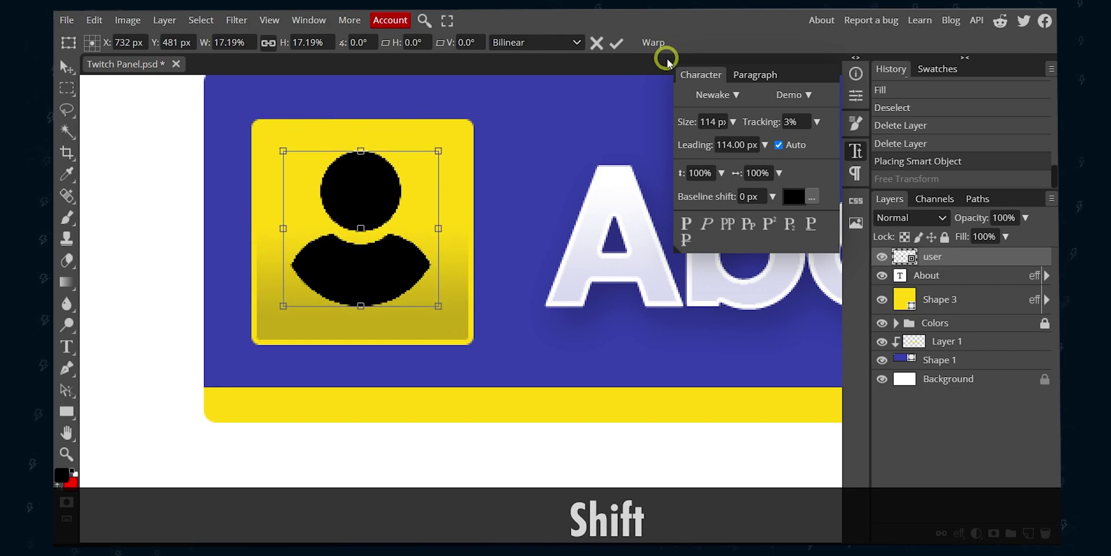
left_click(616, 42)
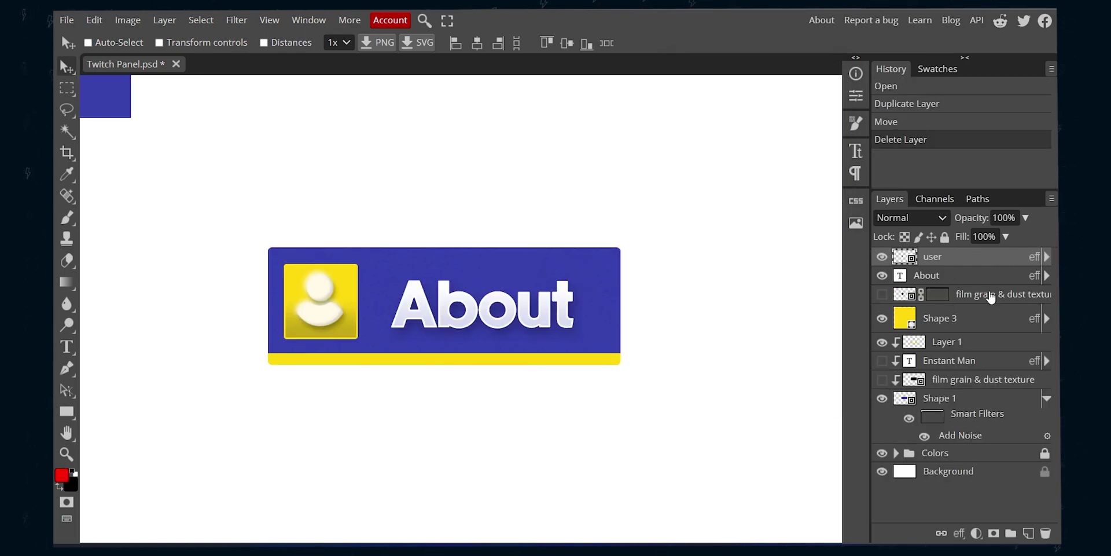
Give the icon a black Inner Shadow at 17% opacity
double_click(1034, 258)
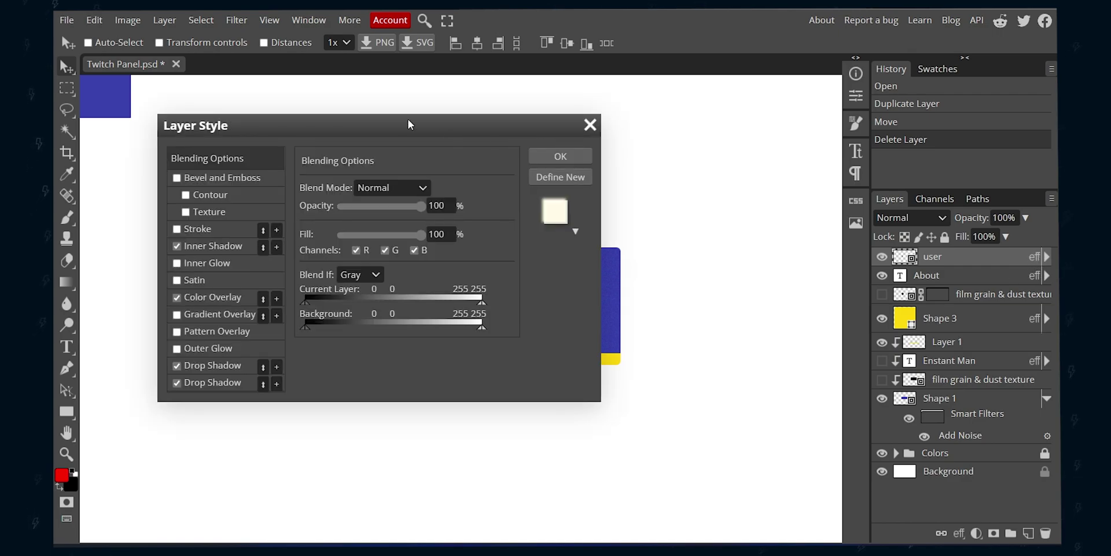
left_click_drag(409, 122, 834, 142)
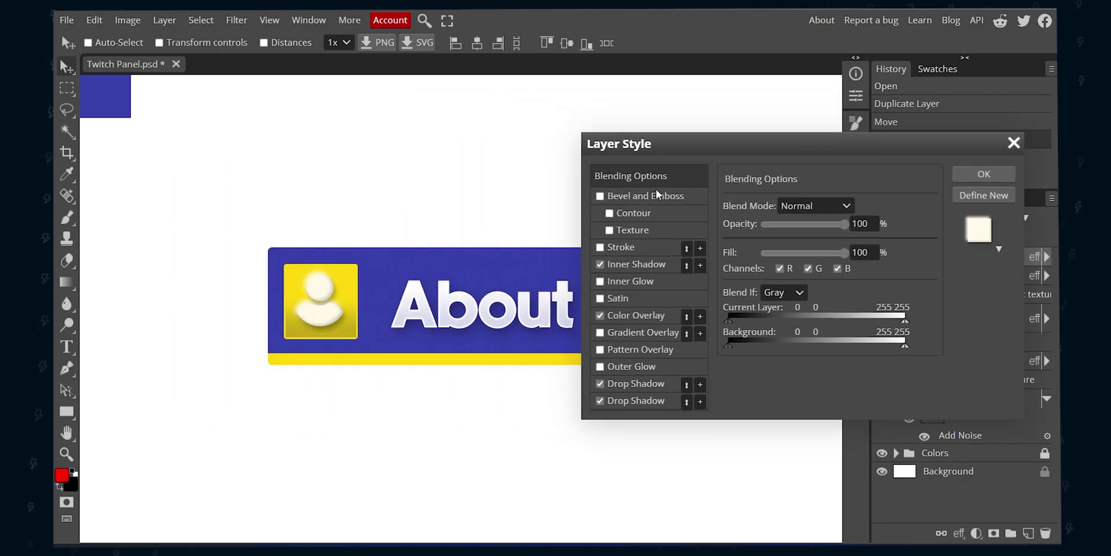
left_click(631, 263)
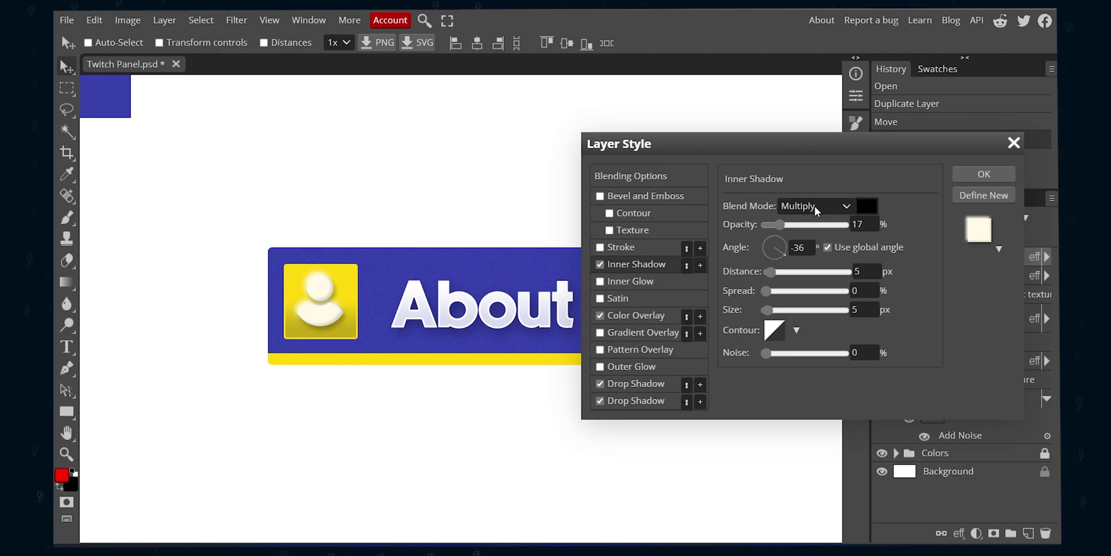
left_click(875, 208)
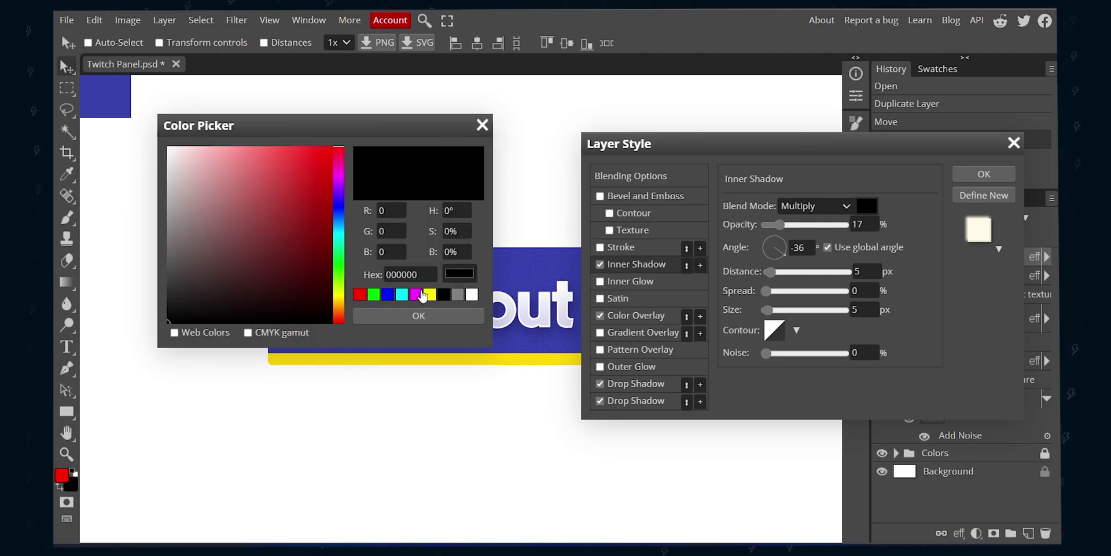
left_click(434, 316)
double_click(860, 223)
type("17")
key("Return")
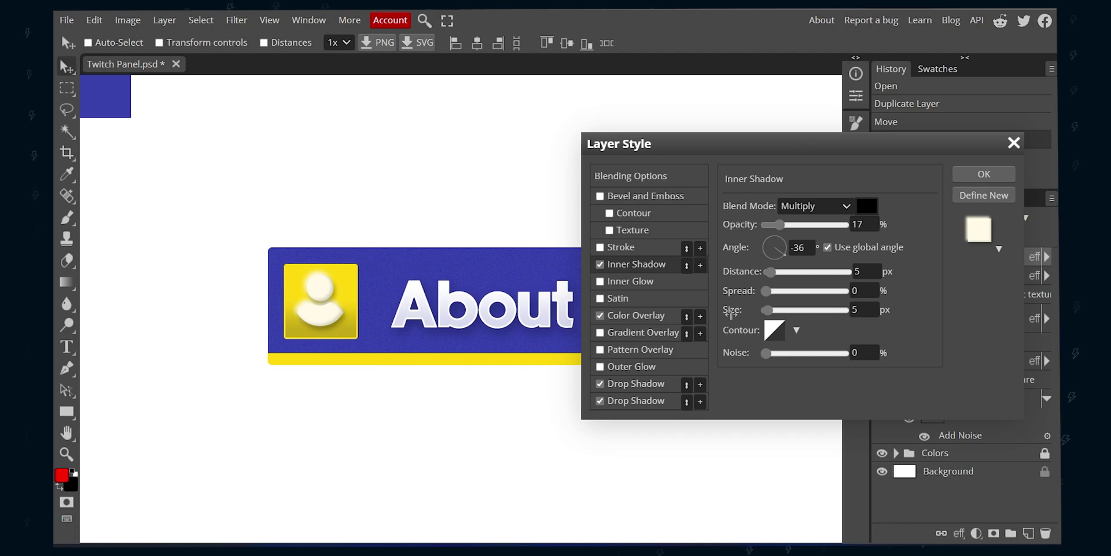
Set the icon's Color Overlay to cream fffbe7
left_click(643, 321)
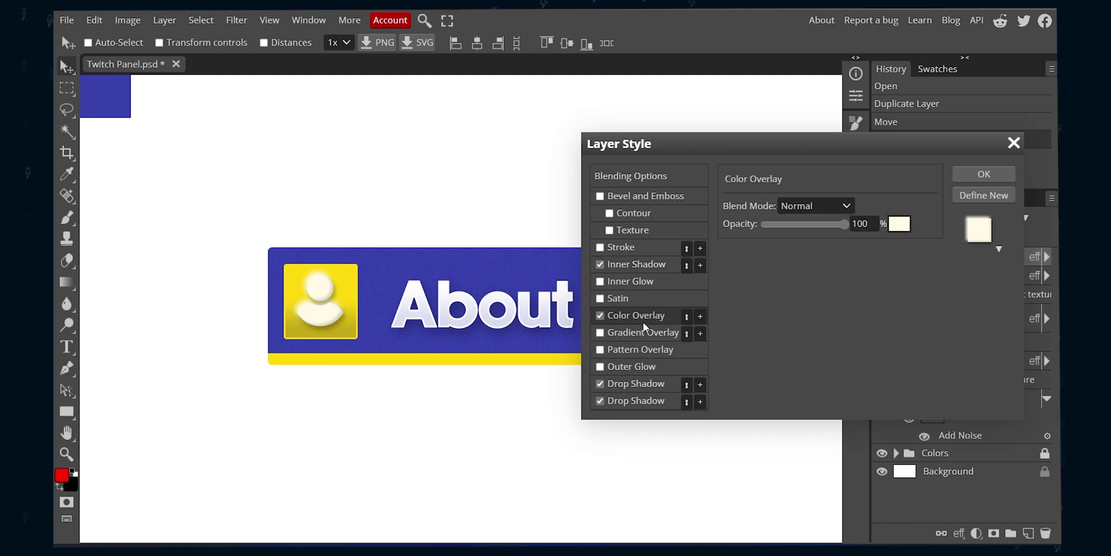
left_click(897, 224)
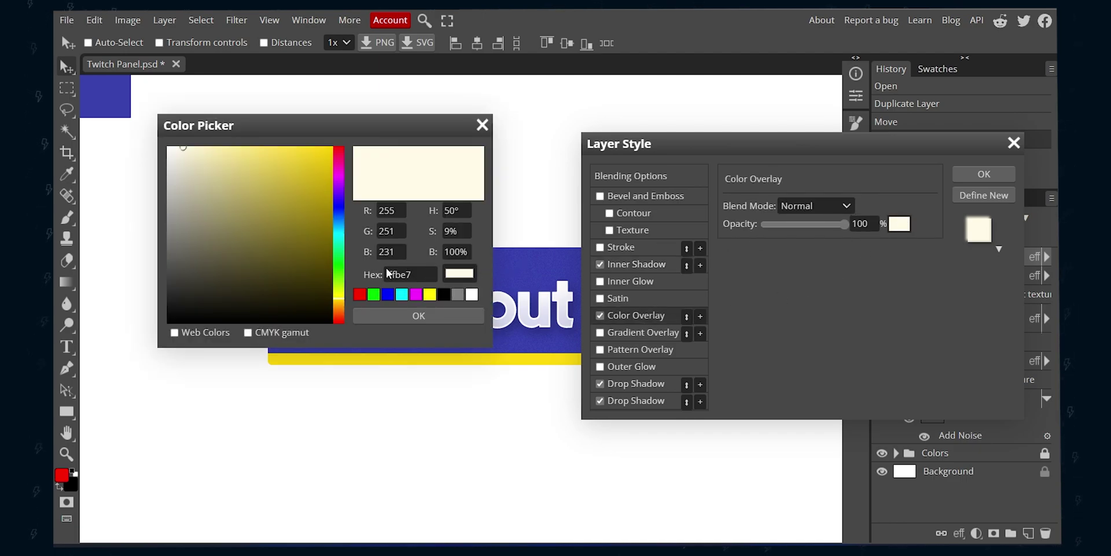
left_click(440, 318)
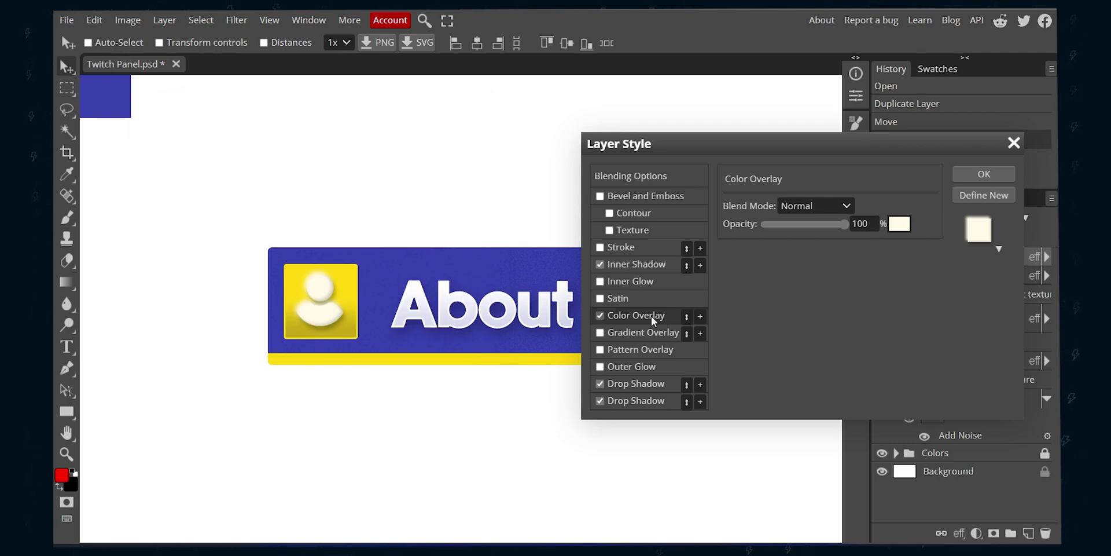
Keep the first drop shadow black and set the second drop shadow to cream fffbe8
left_click(634, 384)
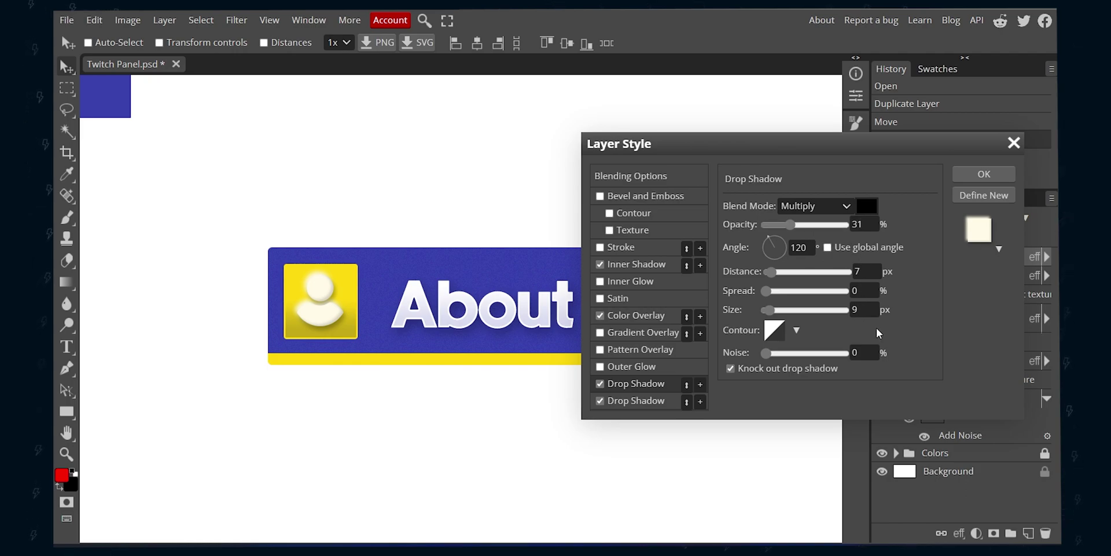
left_click(867, 207)
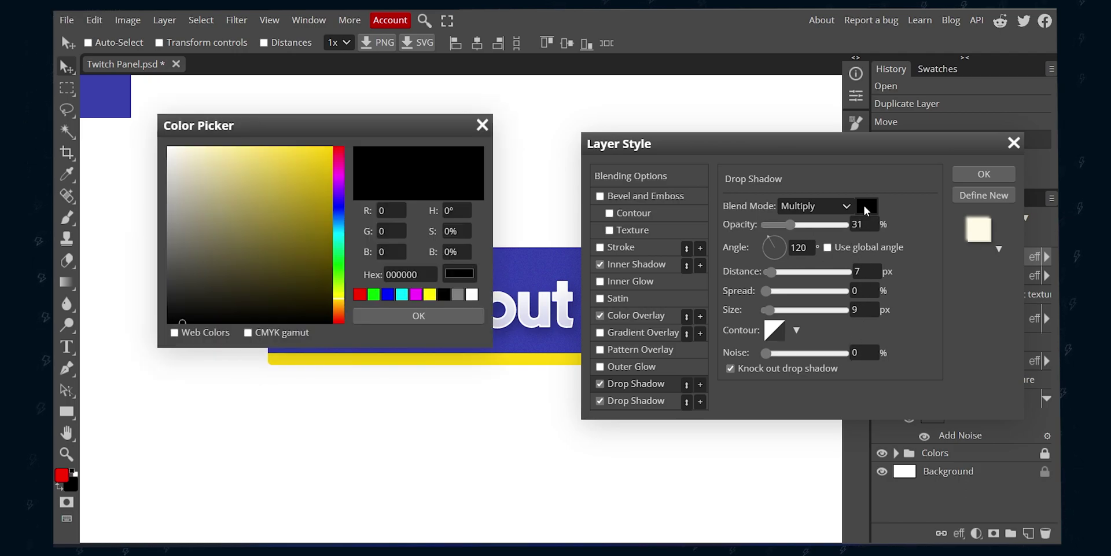
left_click(394, 317)
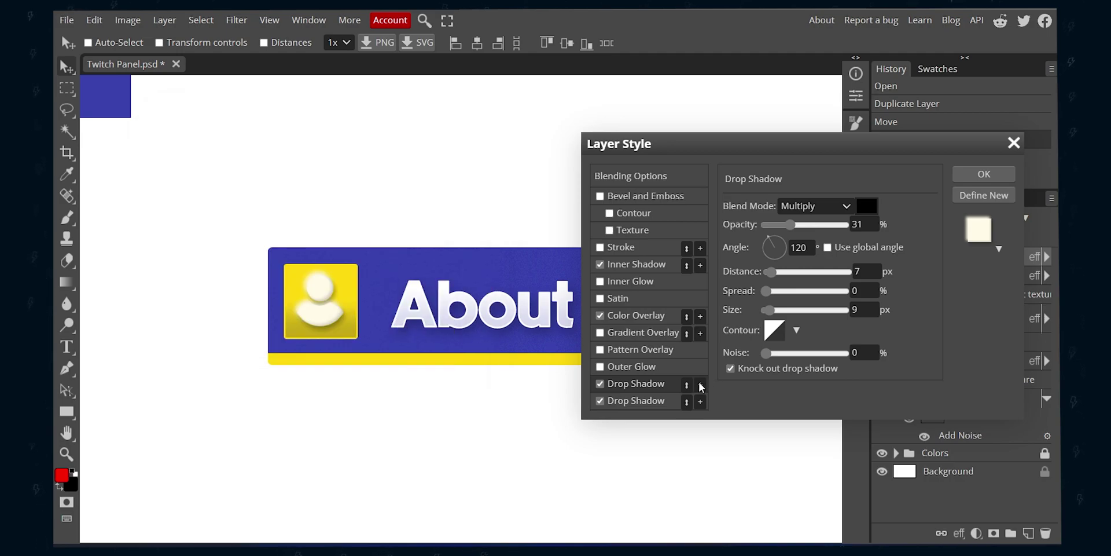
left_click(632, 399)
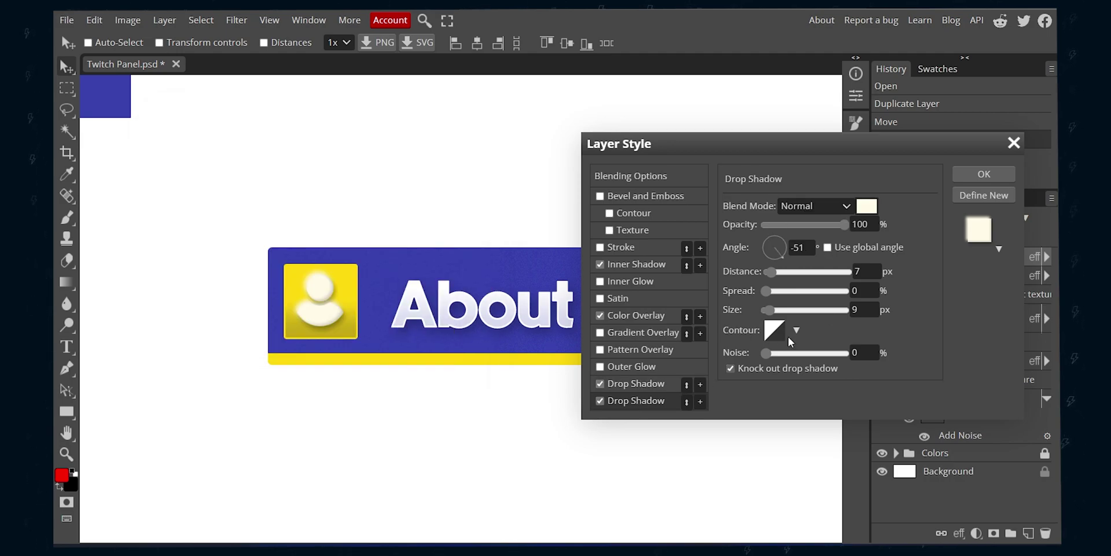
left_click(867, 203)
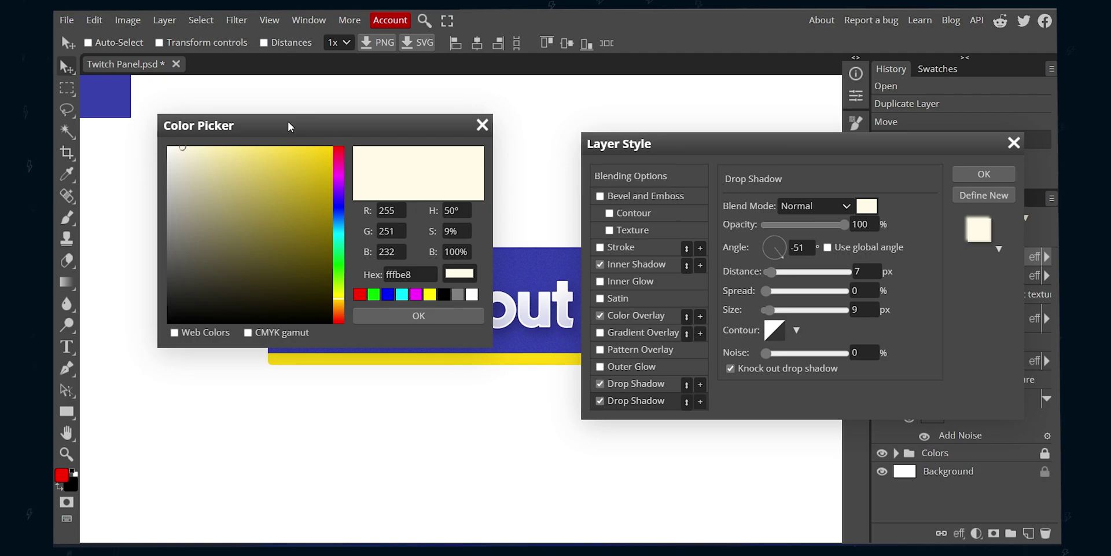
left_click_drag(288, 126, 557, 74)
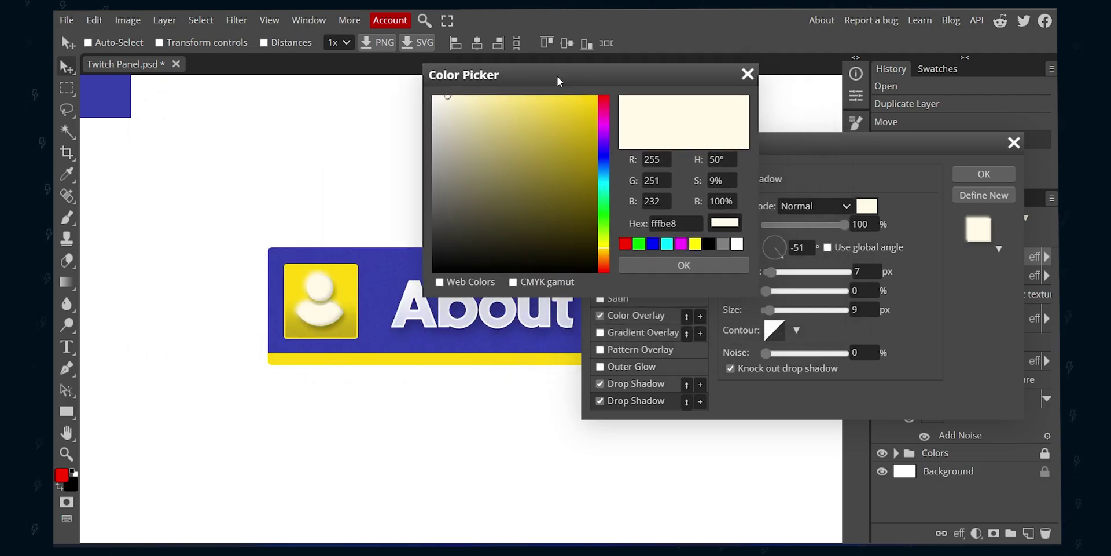
left_click(675, 224)
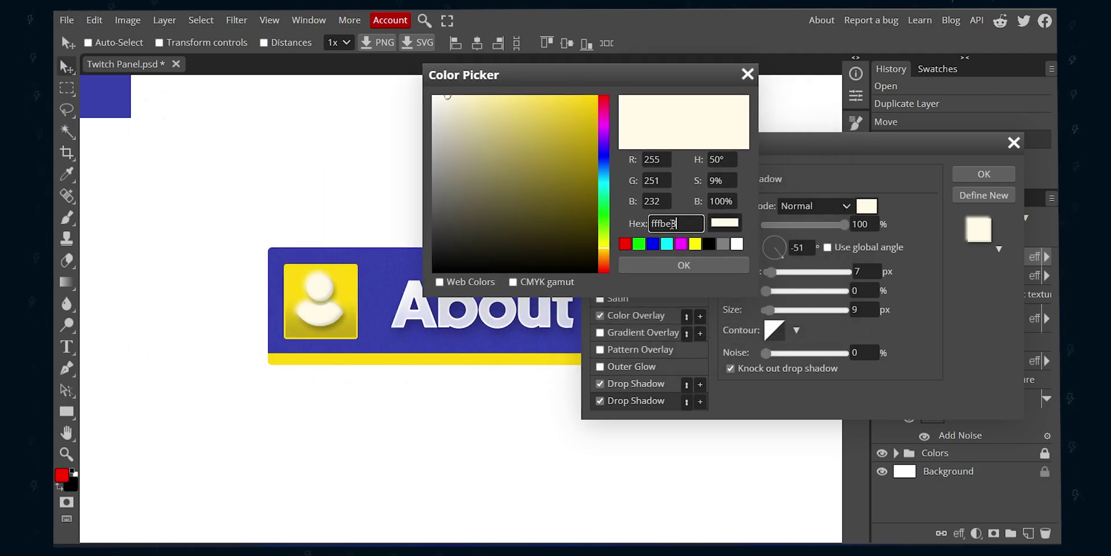
left_click_drag(665, 223, 644, 224)
left_click(697, 260)
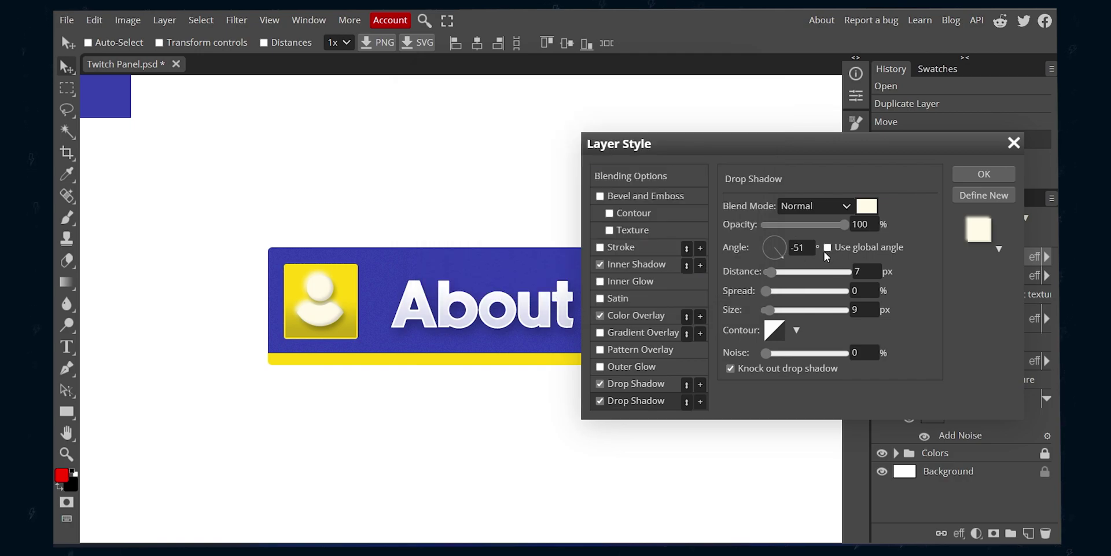
Toggle both drop shadows and the inner shadow off and on to compare
left_click(600, 400)
left_click(600, 384)
left_click(600, 383)
left_click(600, 401)
left_click(600, 264)
left_click(633, 265)
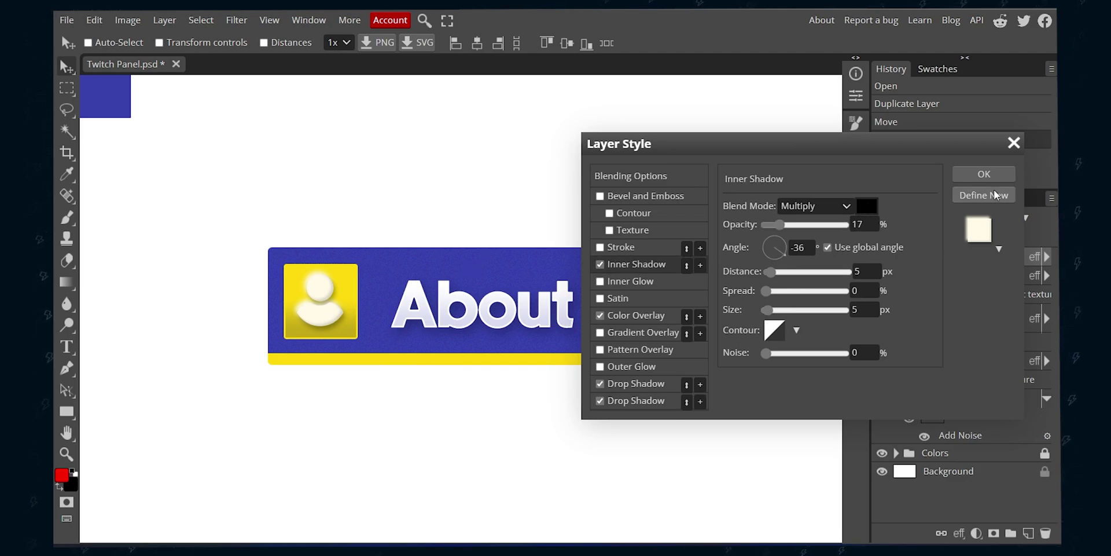
Apply the icon style, select the Shape 1 panel layer, and preview then cancel Add Noise
left_click(988, 173)
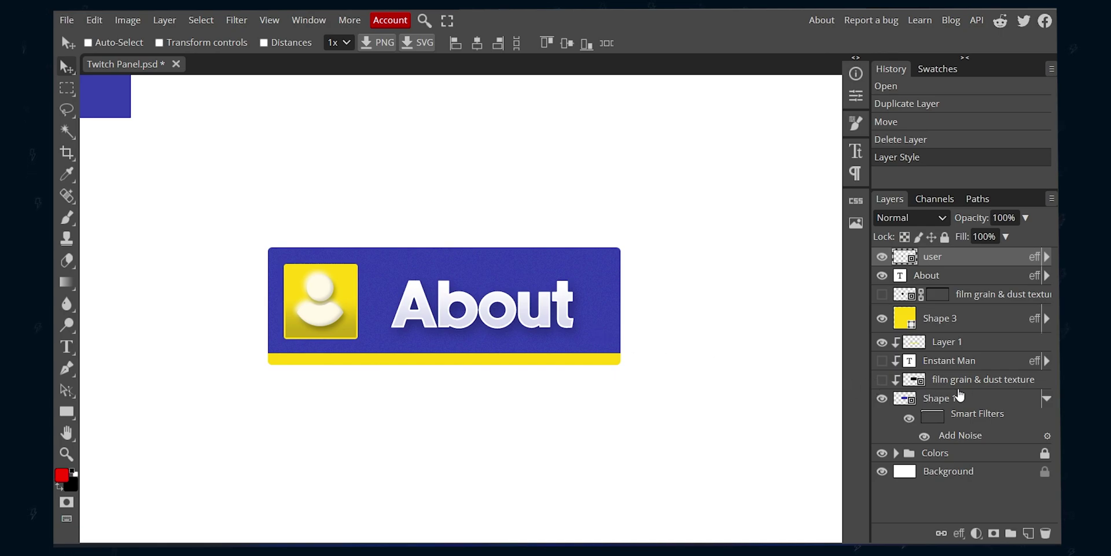
left_click(922, 407)
right_click(921, 399)
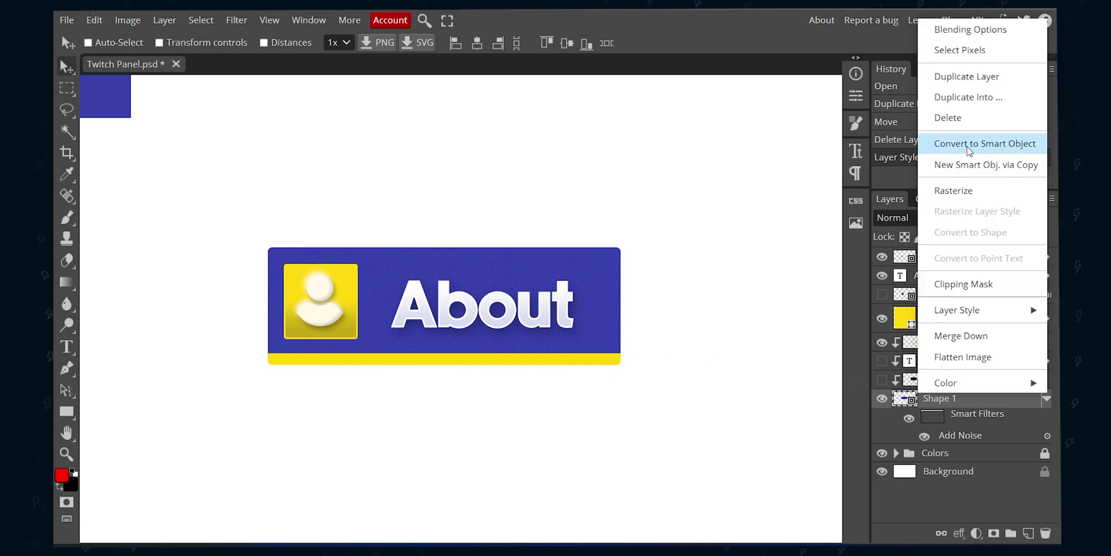
left_click(985, 402)
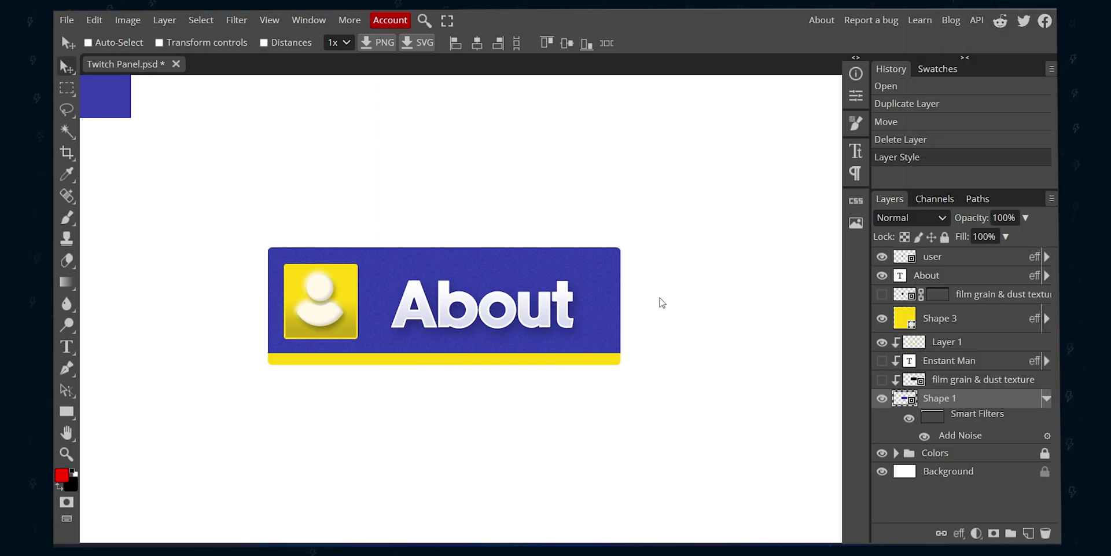
left_click(247, 22)
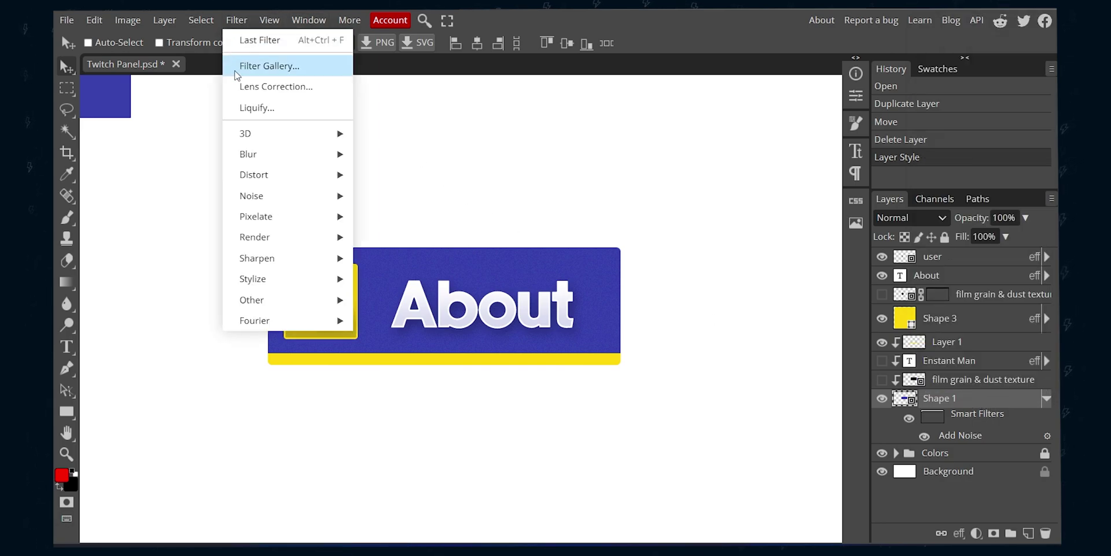
mouse_move(286, 195)
left_click(384, 195)
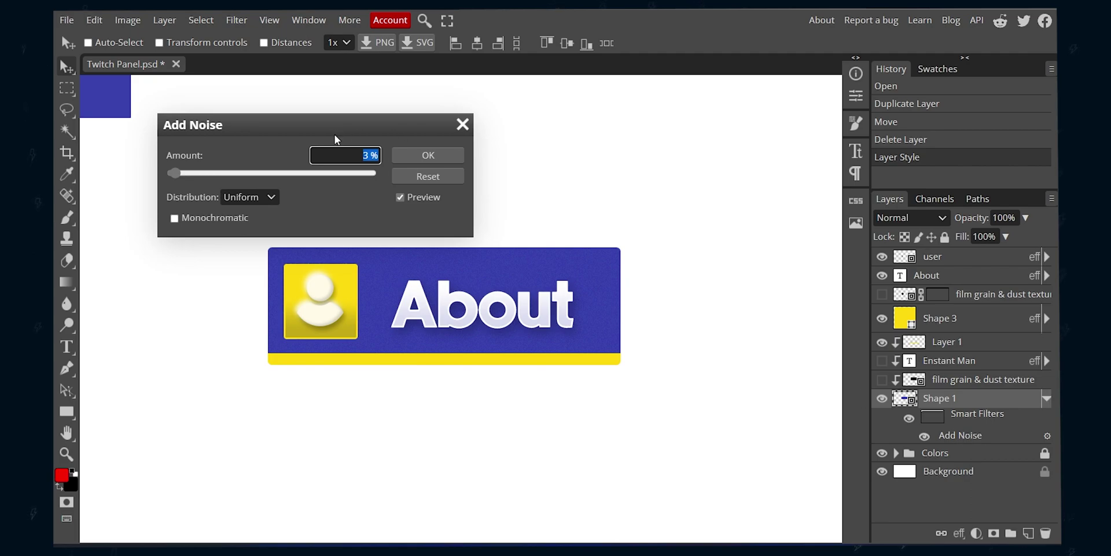
left_click(463, 124)
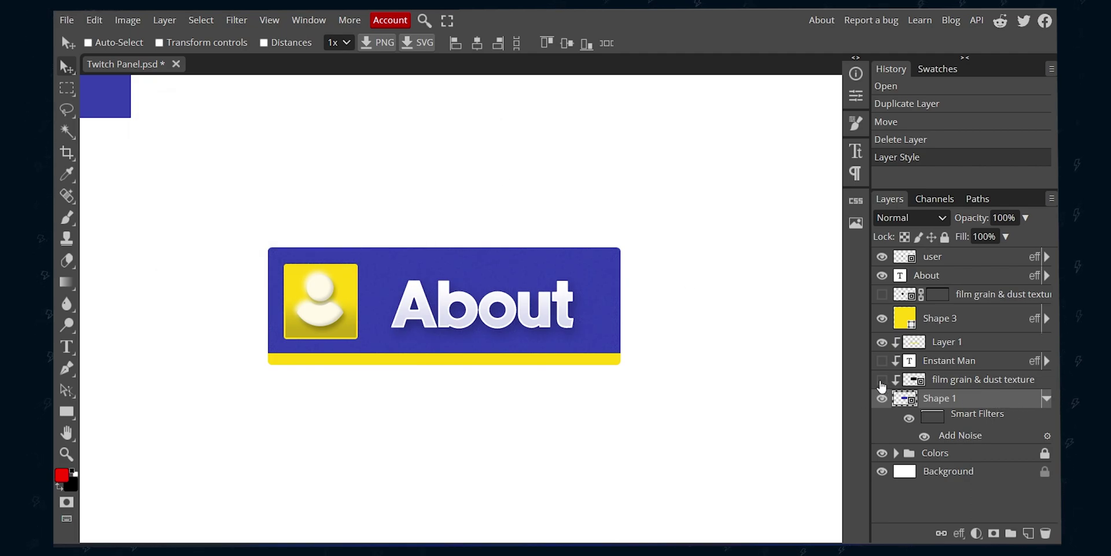
Show the film grain & dust texture layer and clip it to the blue panel
left_click(882, 379)
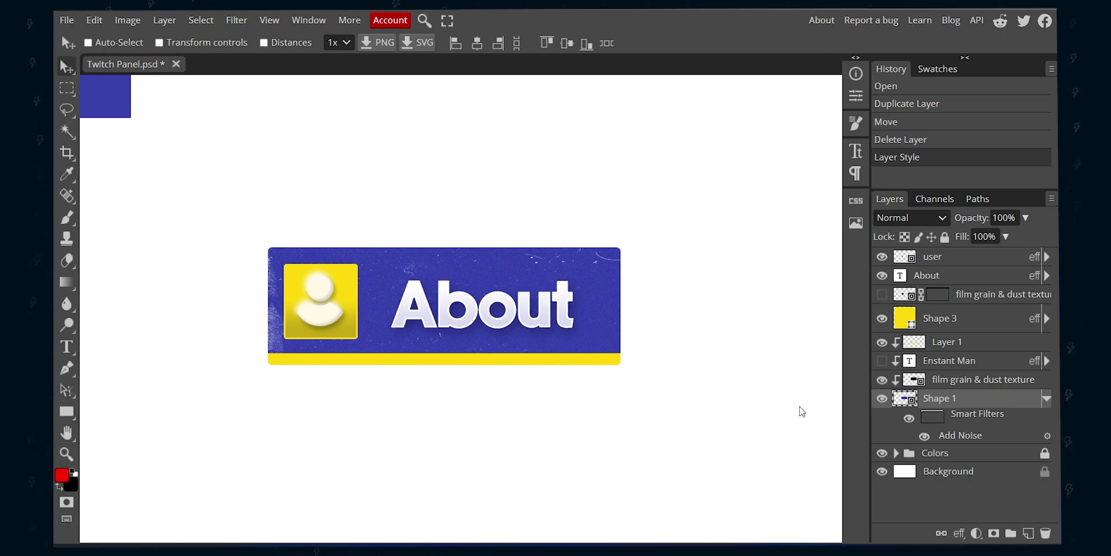
left_click(956, 388)
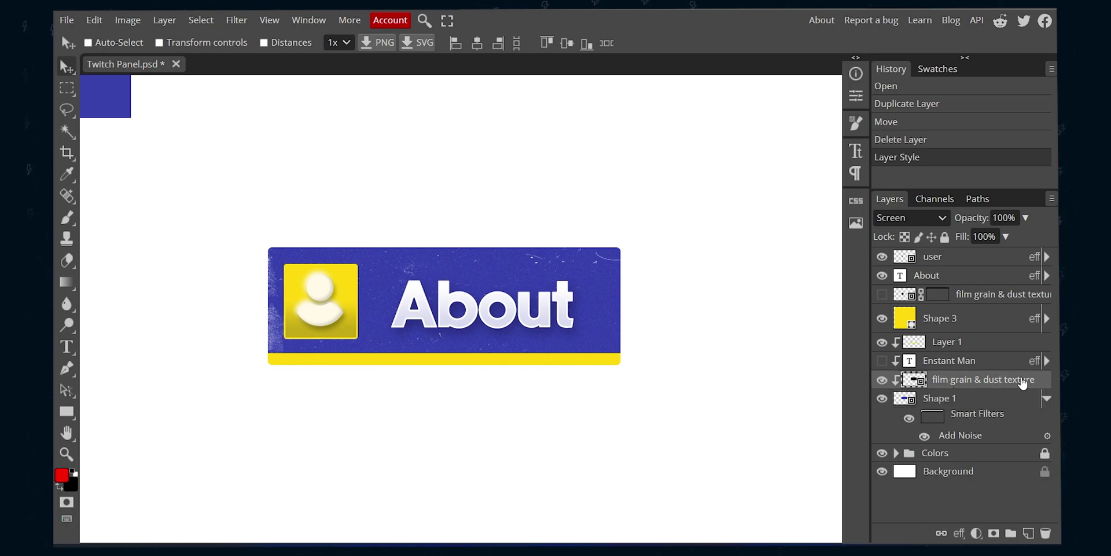
right_click(1042, 382)
left_click(965, 433)
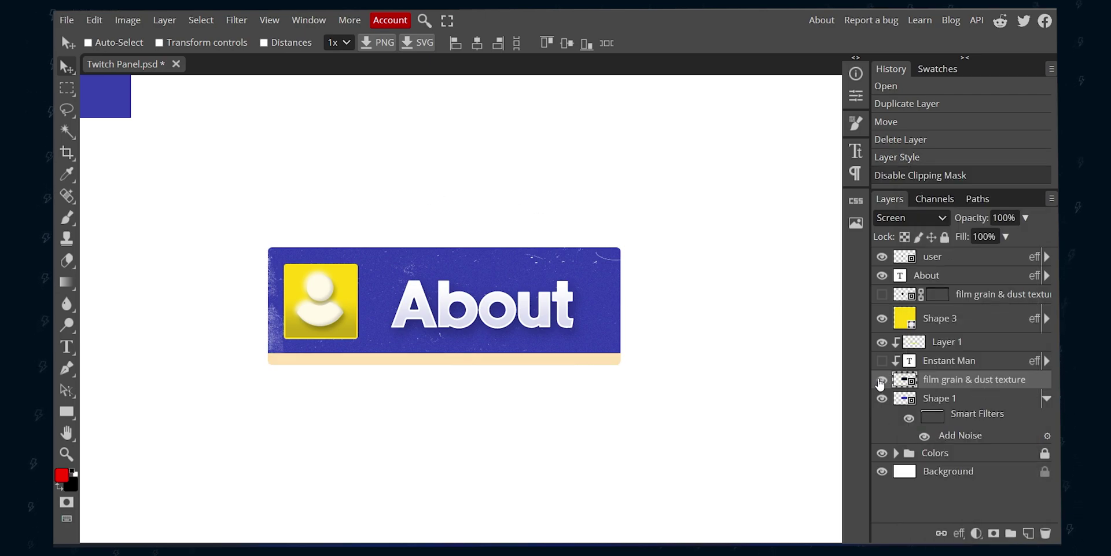
left_click(881, 379)
left_click(881, 380)
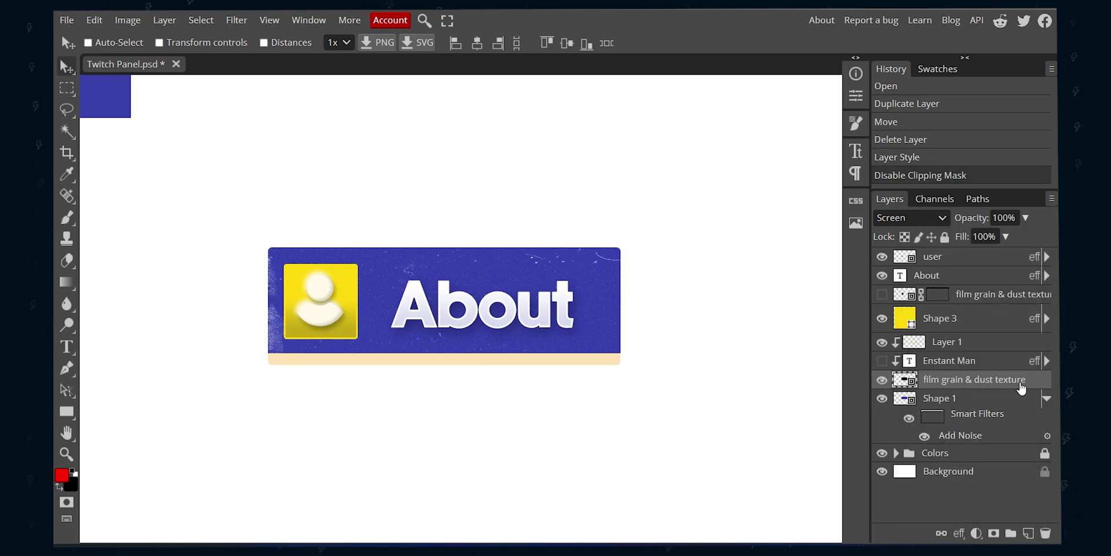
key("ctrl+alt+g")
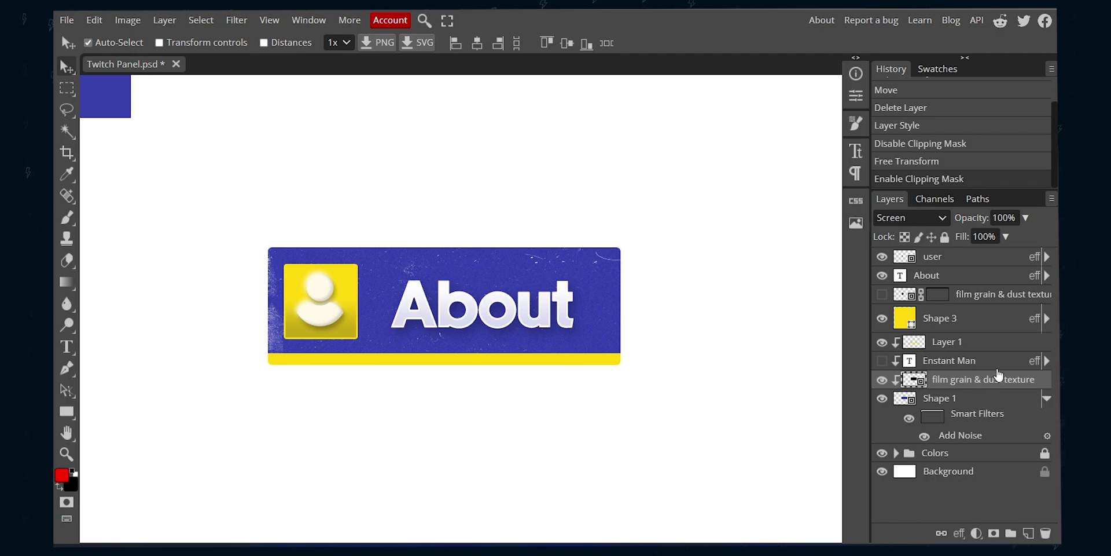
Reveal the watermark text layer and drop the 21.jpg grain image onto the design
left_click(995, 363)
left_click(881, 361)
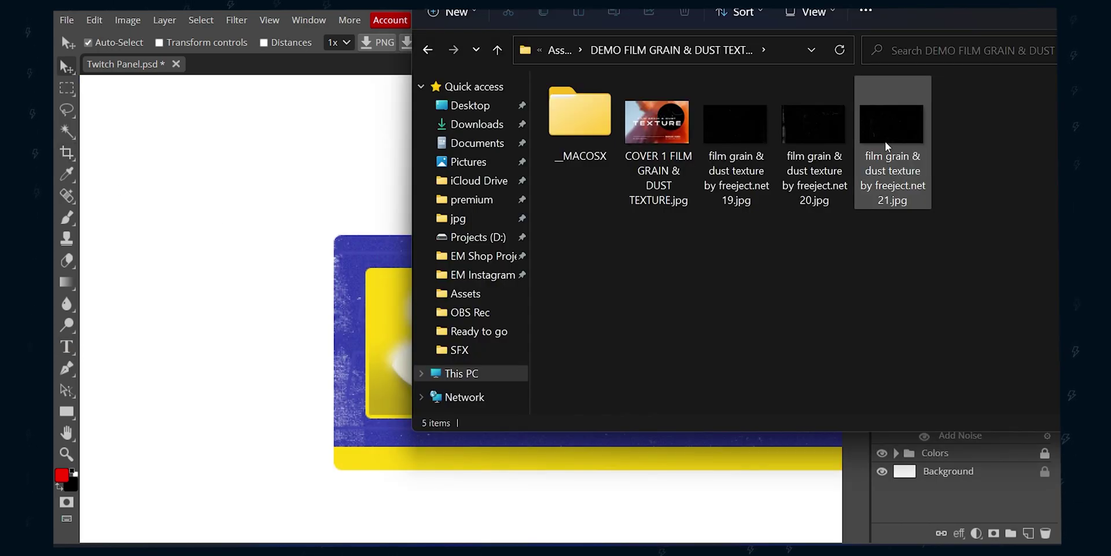
left_click_drag(886, 146, 216, 266)
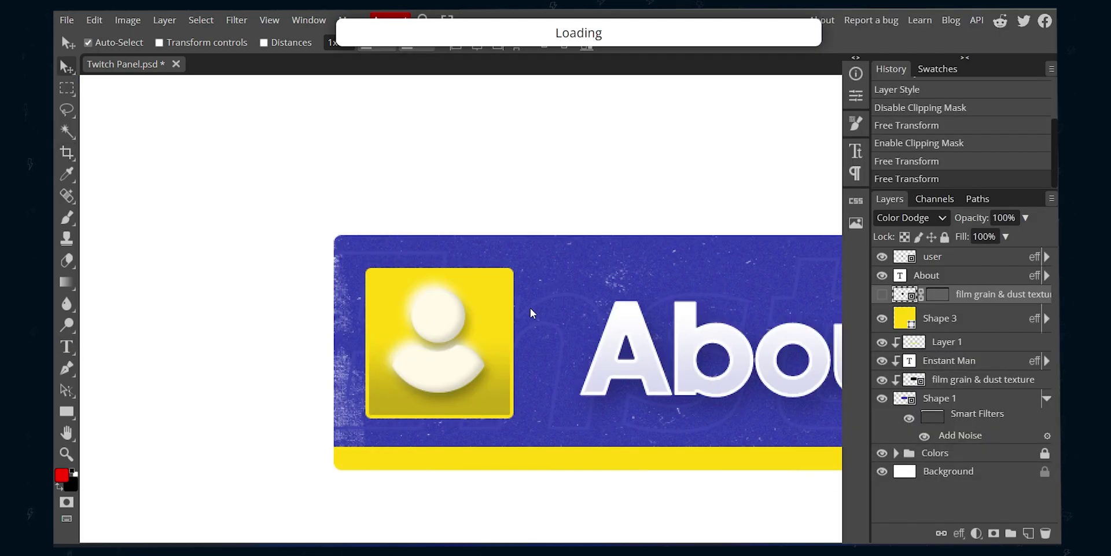
Place the film grain image and resize it narrower and shorter to cover the icon box
key("ctrl+0")
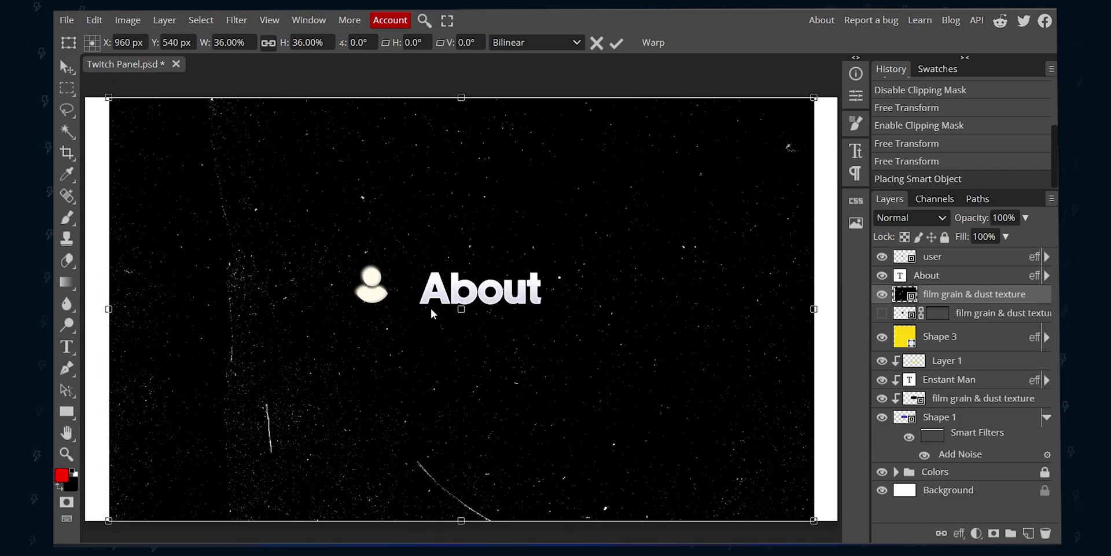
left_click_drag(813, 308, 306, 308)
left_click_drag(211, 105, 209, 428)
left_click_drag(306, 470, 469, 251)
scroll(388, 313, "up", 5)
scroll(460, 322, "down", 2)
scroll(469, 250, "down", 2)
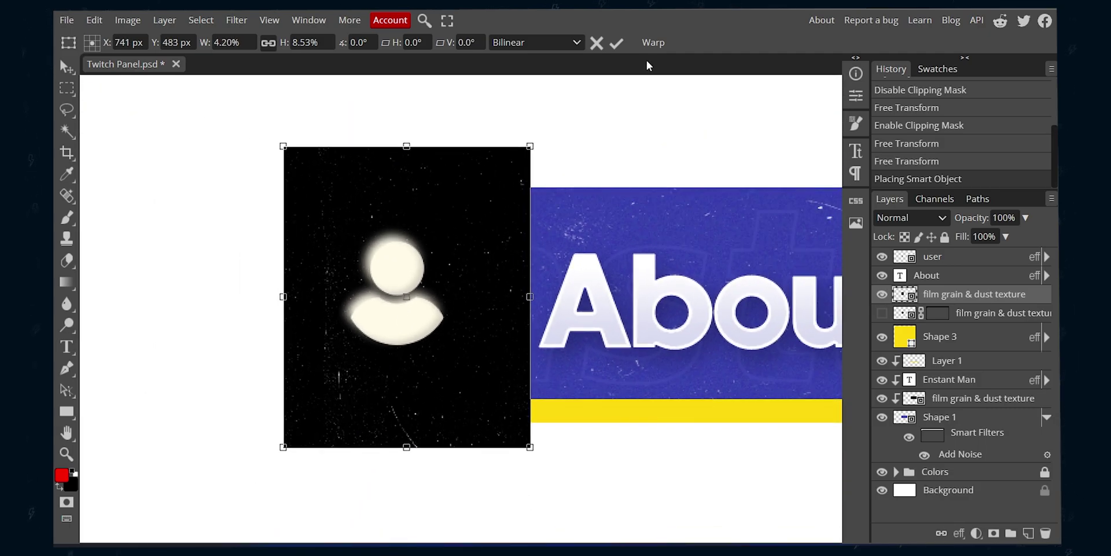
left_click(617, 44)
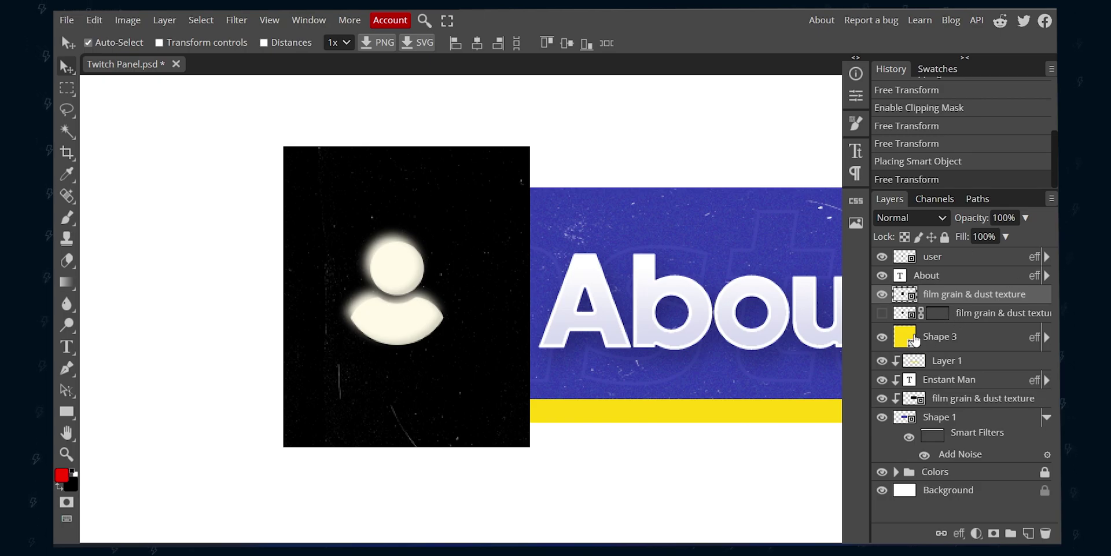
Mask the grain to the icon box outline, blend it as Screen, then delete its mask
left_click(906, 337, "ctrl")
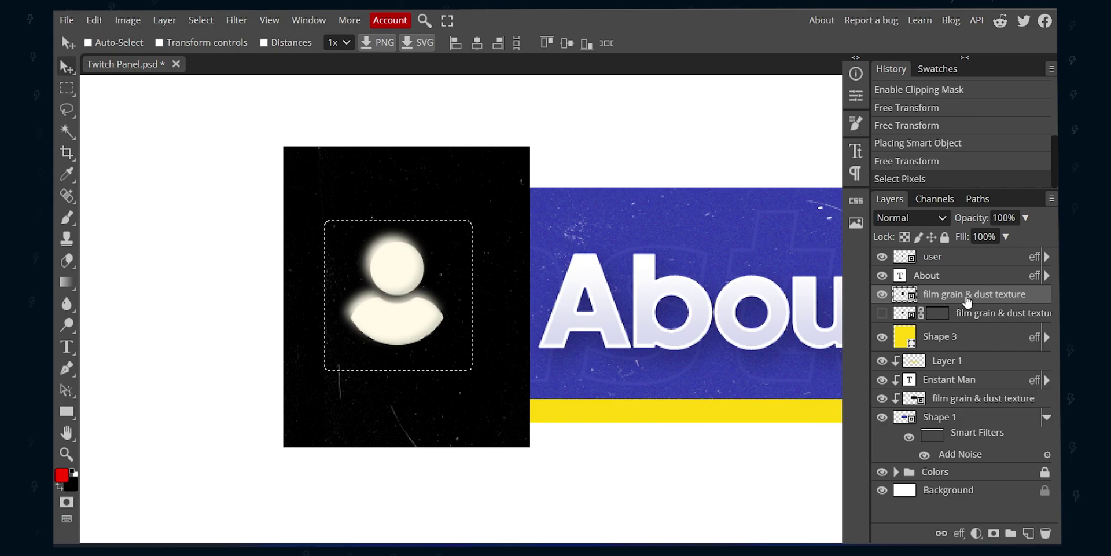
left_click(993, 540)
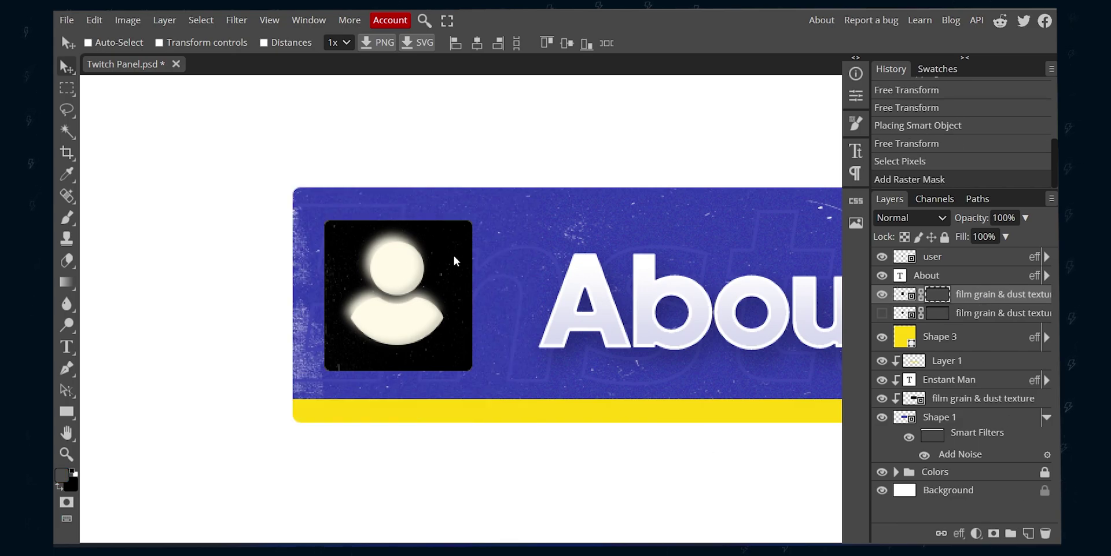
left_click(926, 218)
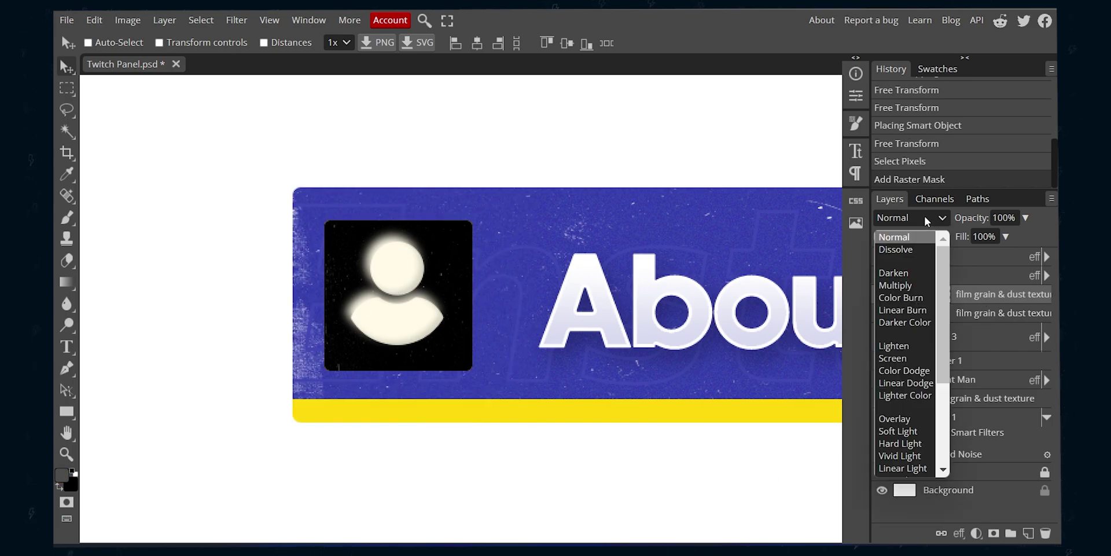
left_click(904, 359)
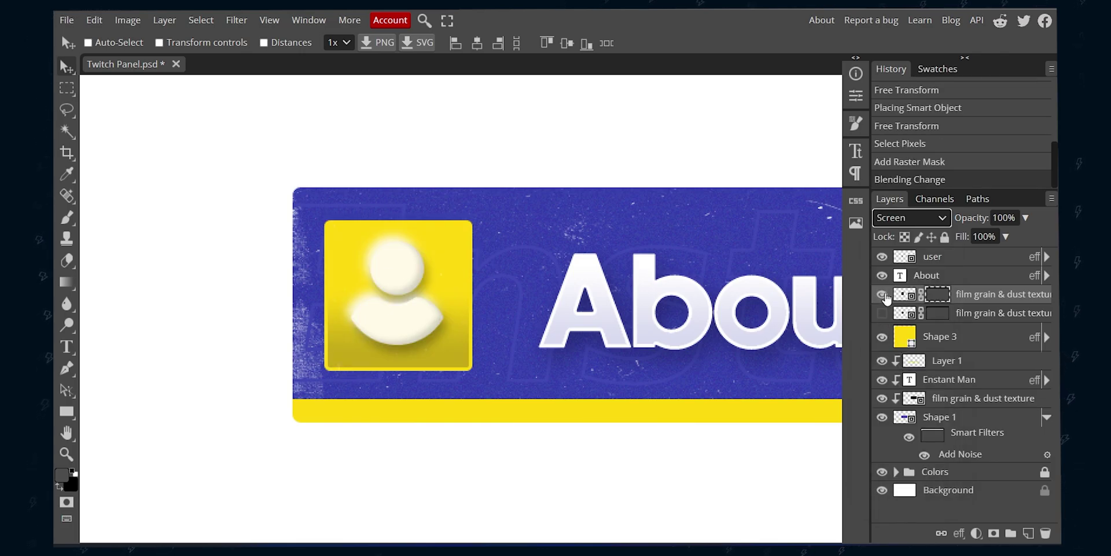
key("Delete")
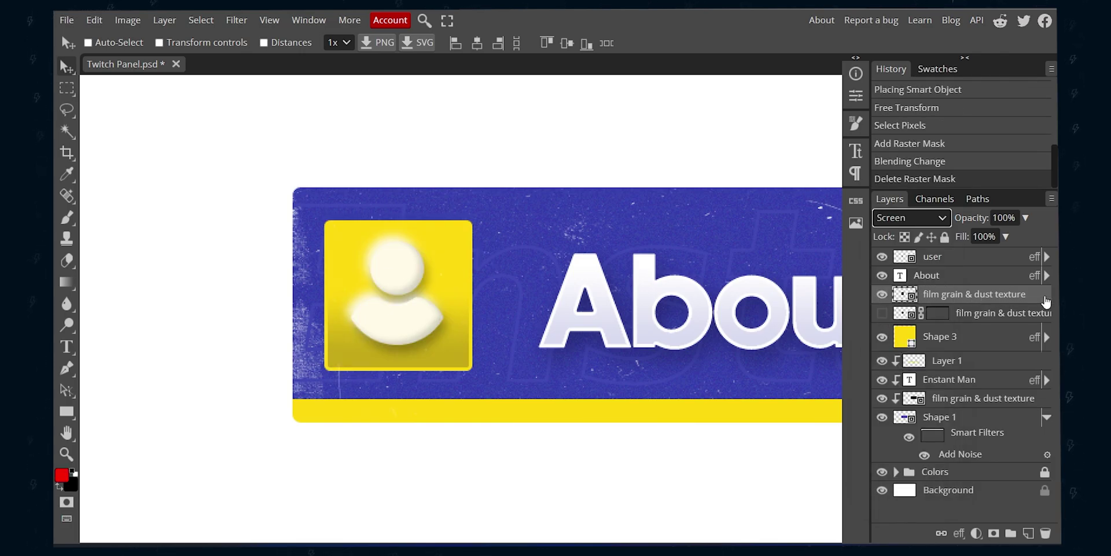
Delete the top film grain layer and convert the panel's layers into one smart object
key("Delete")
left_click(882, 294)
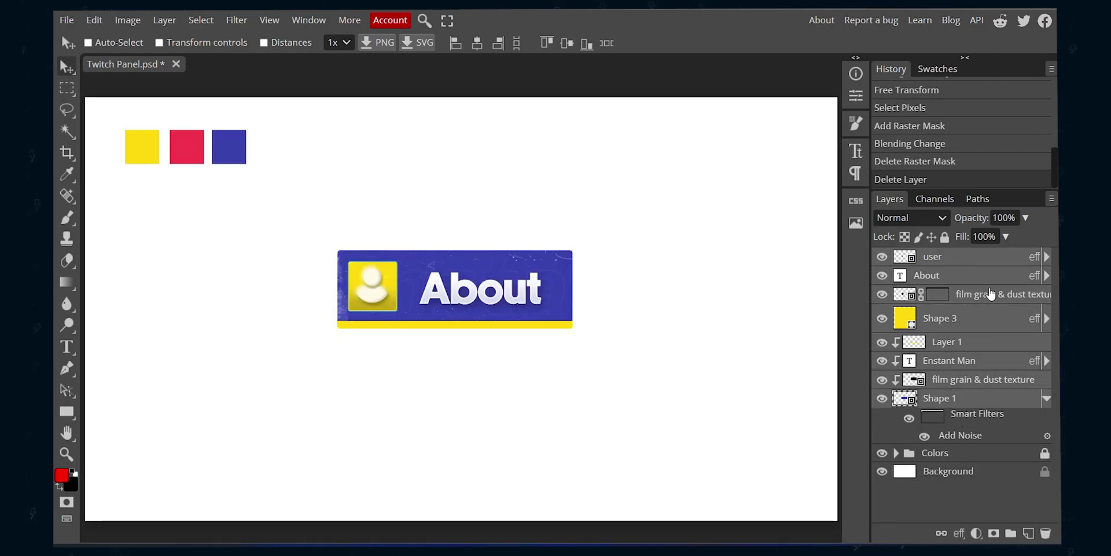
right_click(990, 295)
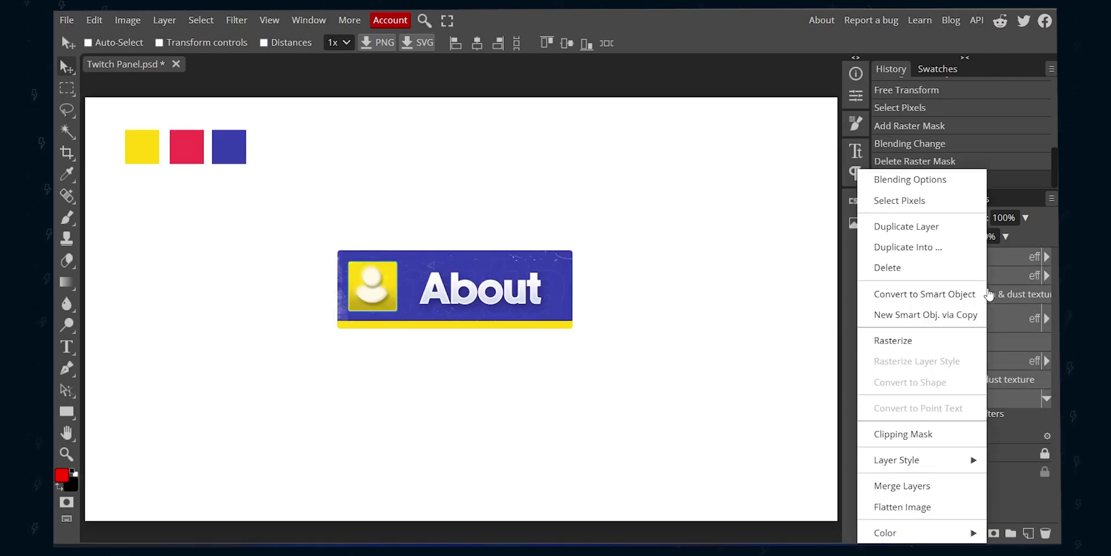
left_click(966, 291)
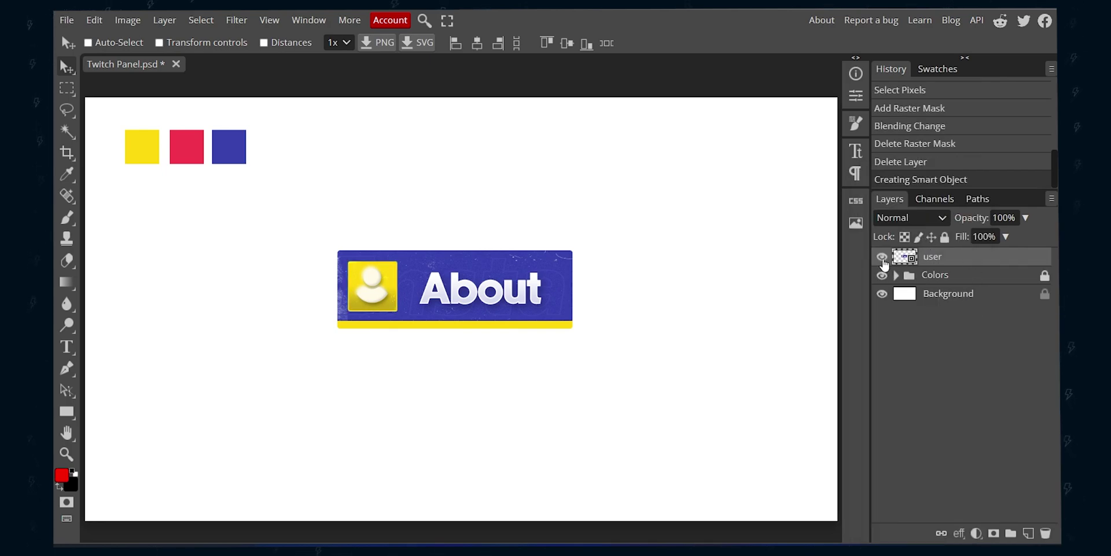
Create a new document 320 px wide
left_click(67, 21)
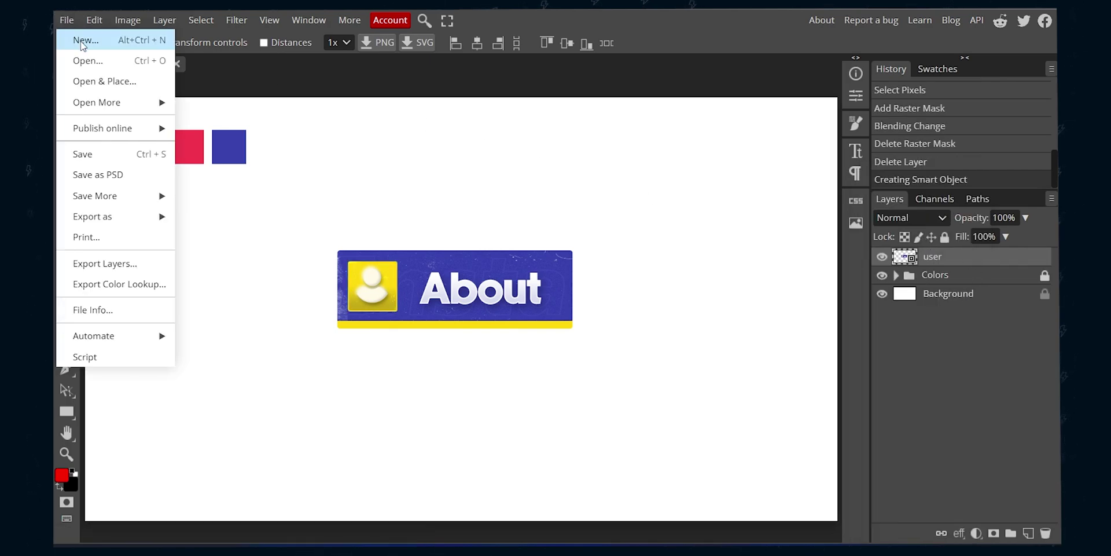
left_click(84, 41)
double_click(162, 108)
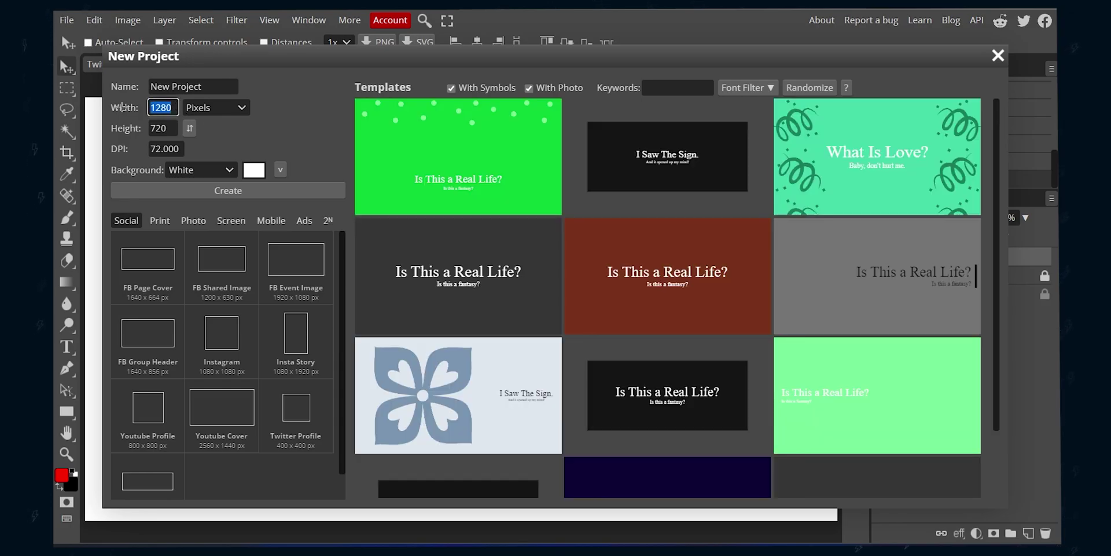
type("320")
key("Tab")
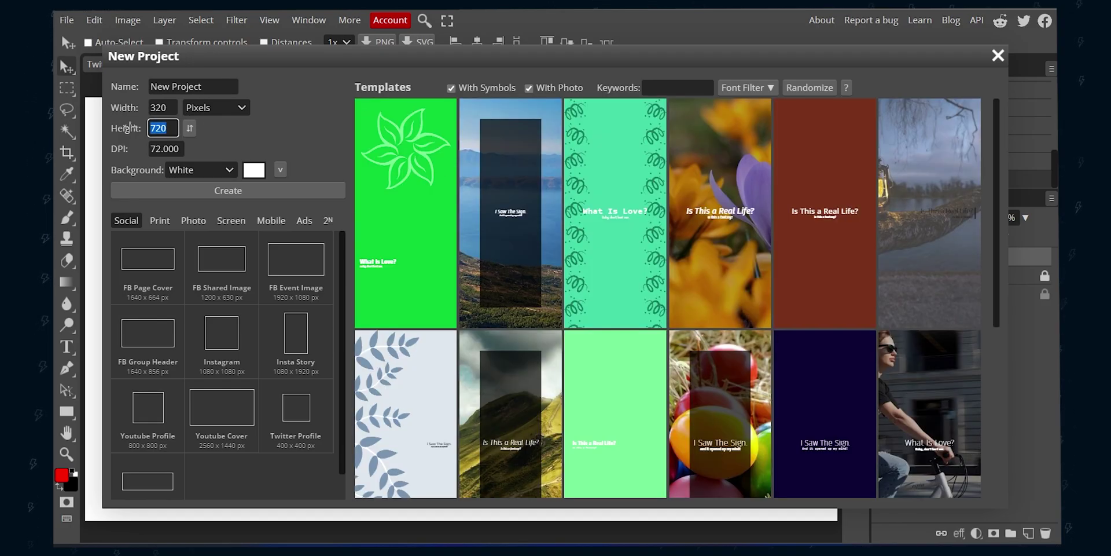
left_click(243, 190)
Bring the About panel into New Project and shrink it onto the white canvas
left_click(130, 63)
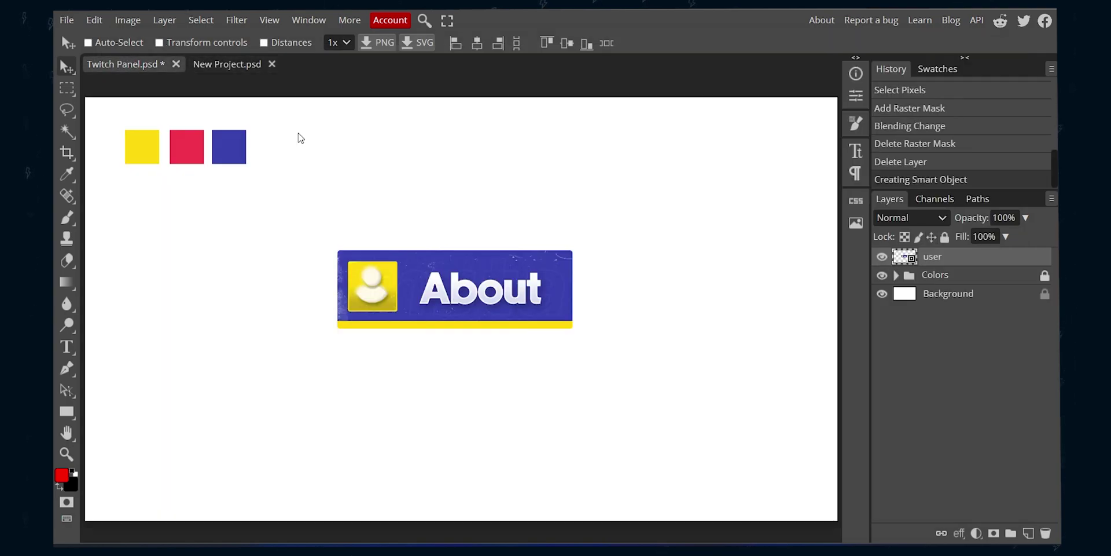
left_click(221, 63)
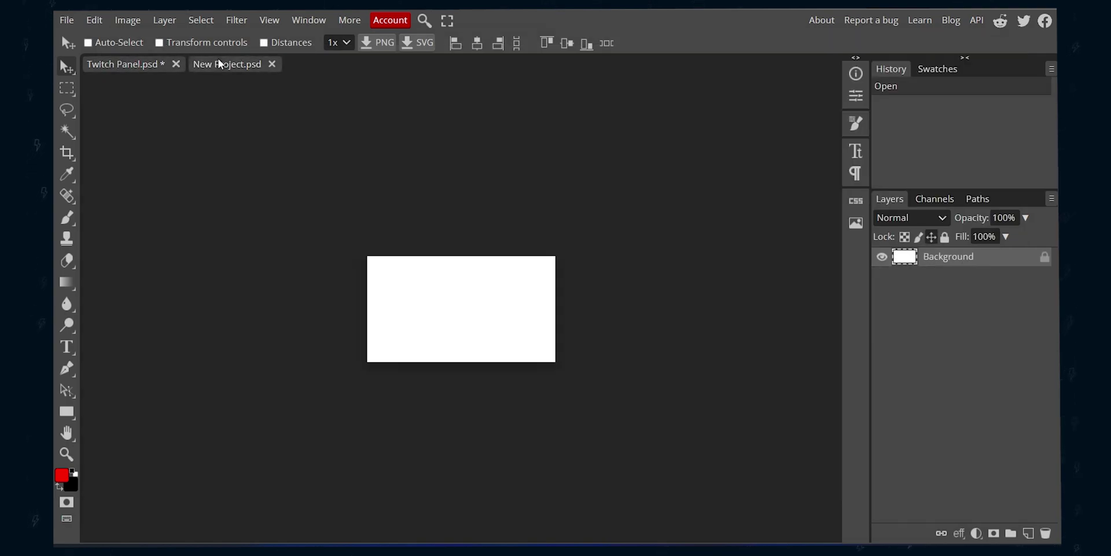
left_click(437, 314)
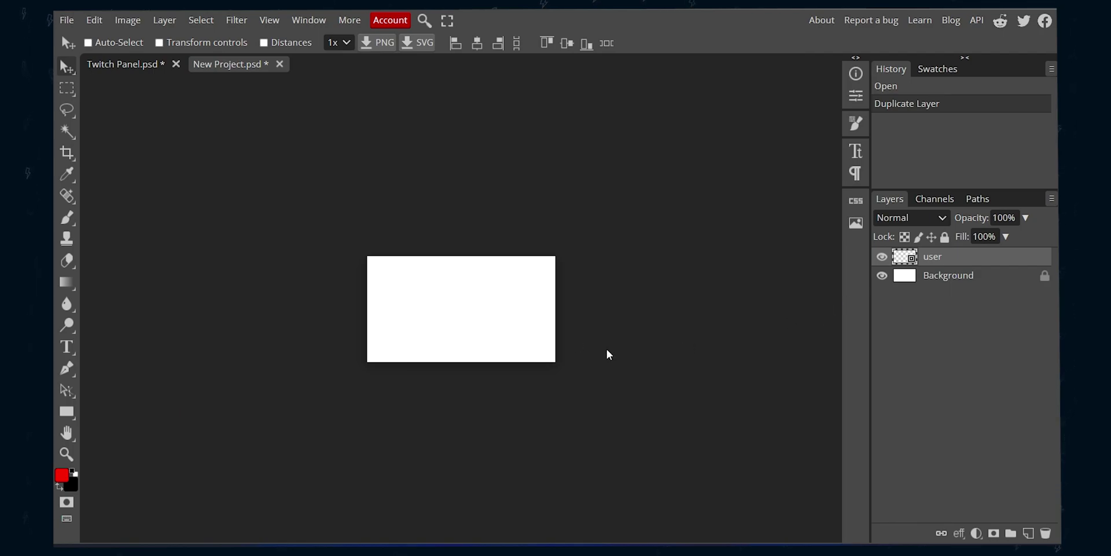
key("ctrl+alt+t")
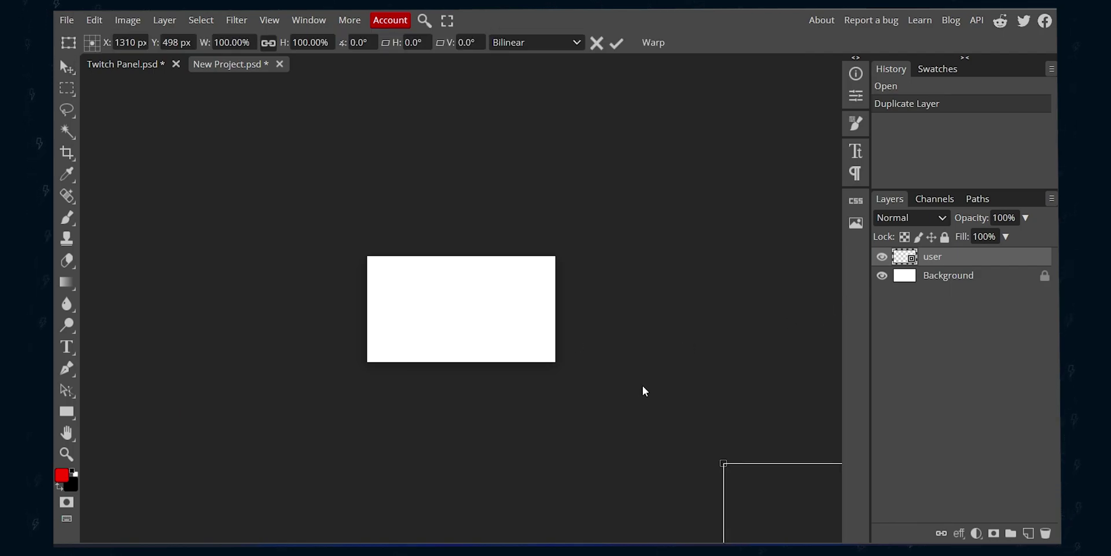
key("ctrl+minus")
left_click_drag(739, 461, 391, 308)
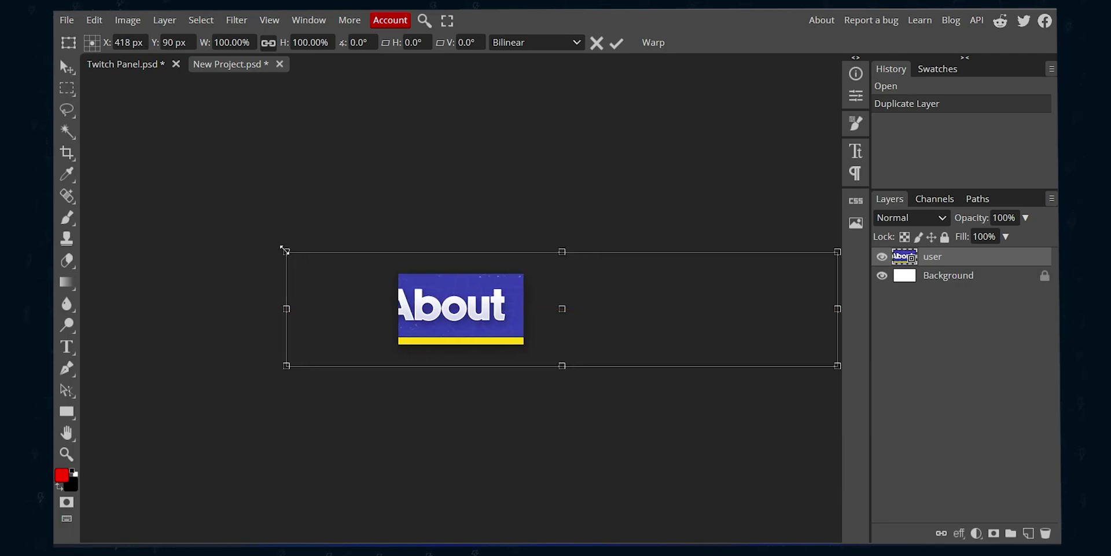
left_click_drag(285, 249, 626, 326)
left_click_drag(646, 343, 438, 314)
Enlarge and centre the panel so it fills the canvas width, then confirm the size
key("ctrl+plus")
key("ctrl+plus")
left_click_drag(326, 243, 201, 200)
left_click_drag(457, 325, 519, 331)
left_click_drag(301, 308, 242, 309)
key("Return")
key("ctrl+t")
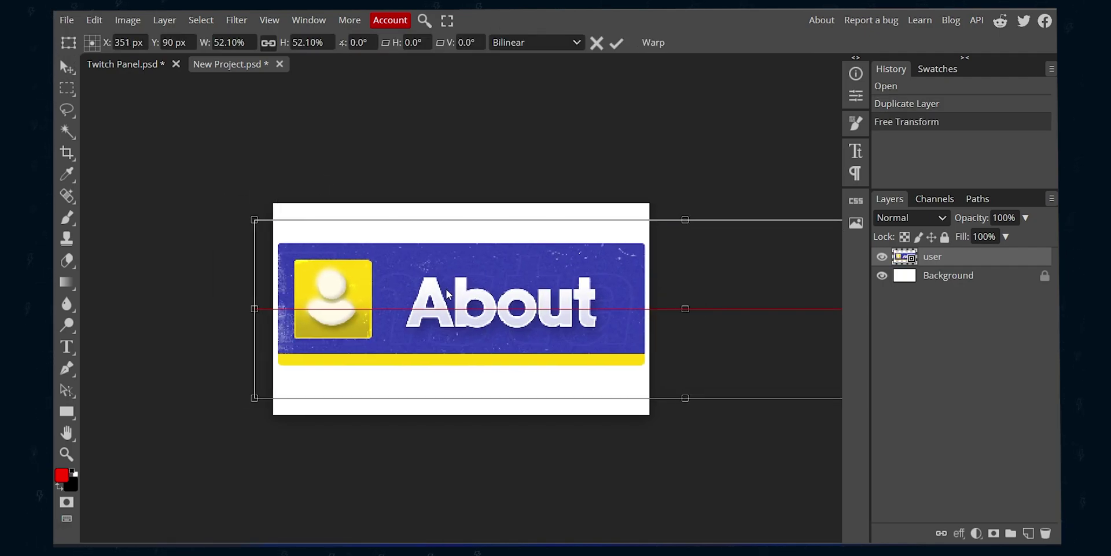
left_click(616, 43)
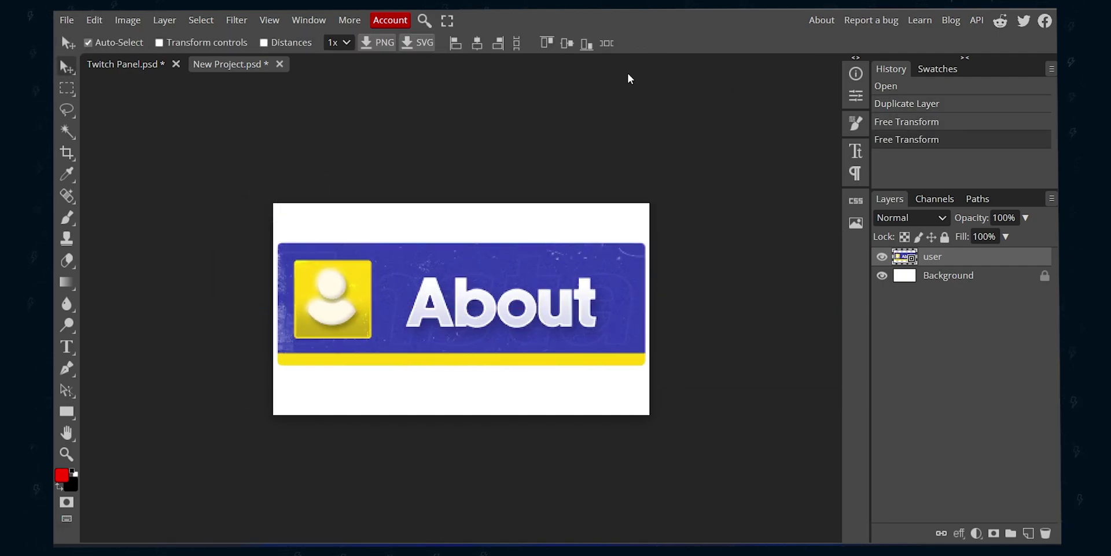
Crop the canvas top and bottom to the panel and hide the white Background for transparency
left_click(67, 153)
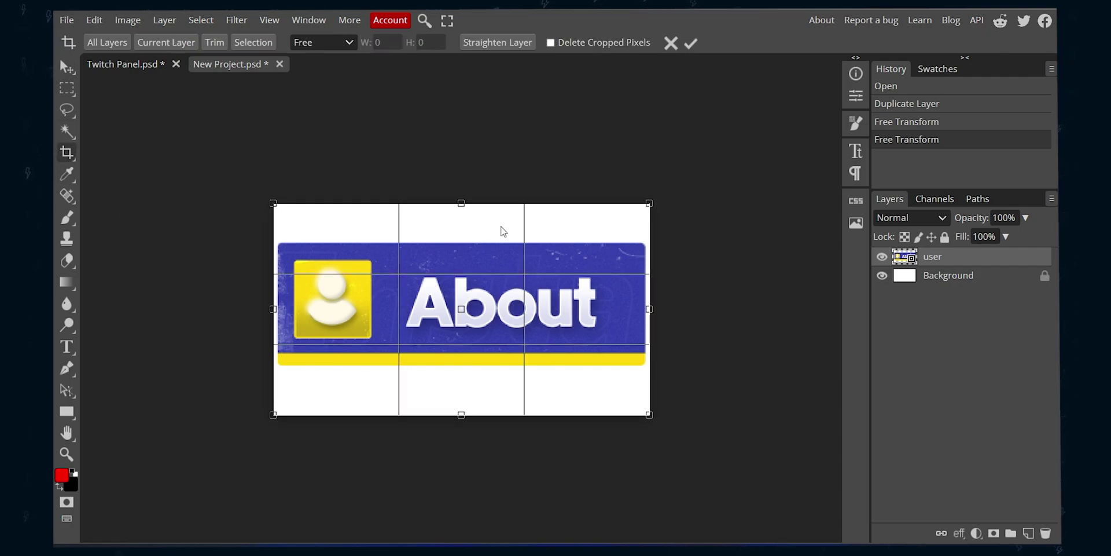
left_click_drag(461, 201, 461, 232)
left_click_drag(462, 414, 461, 376)
left_click(690, 43)
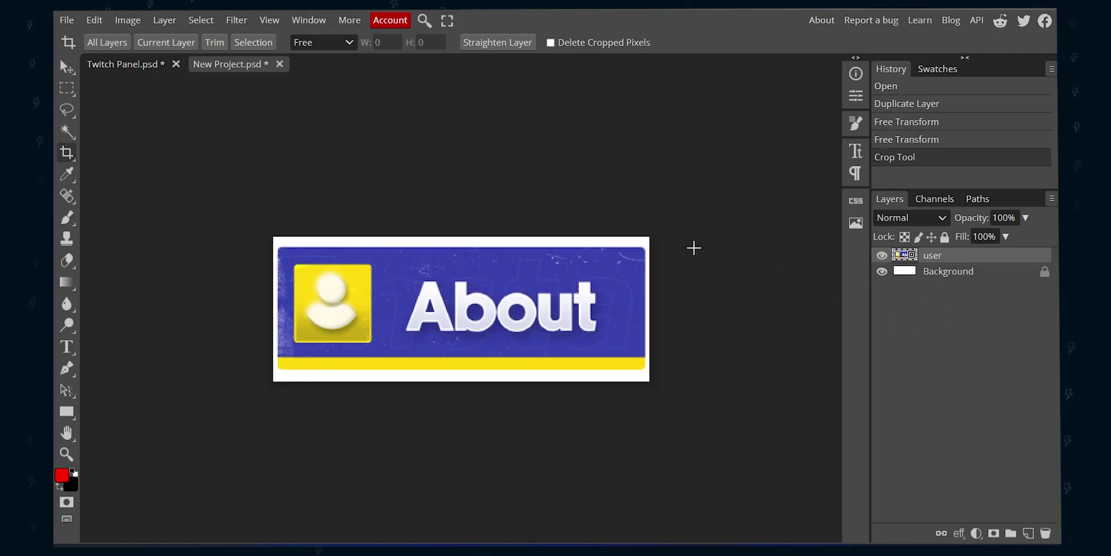
left_click(880, 273)
Export the document as a 320 × 123 px PNG via Save for web
key("v")
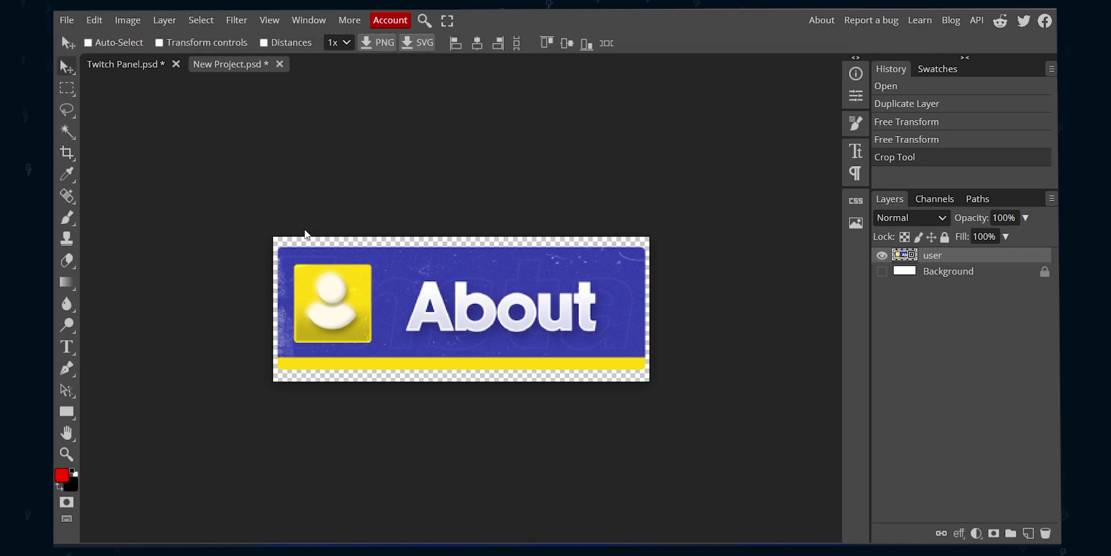
left_click(63, 23)
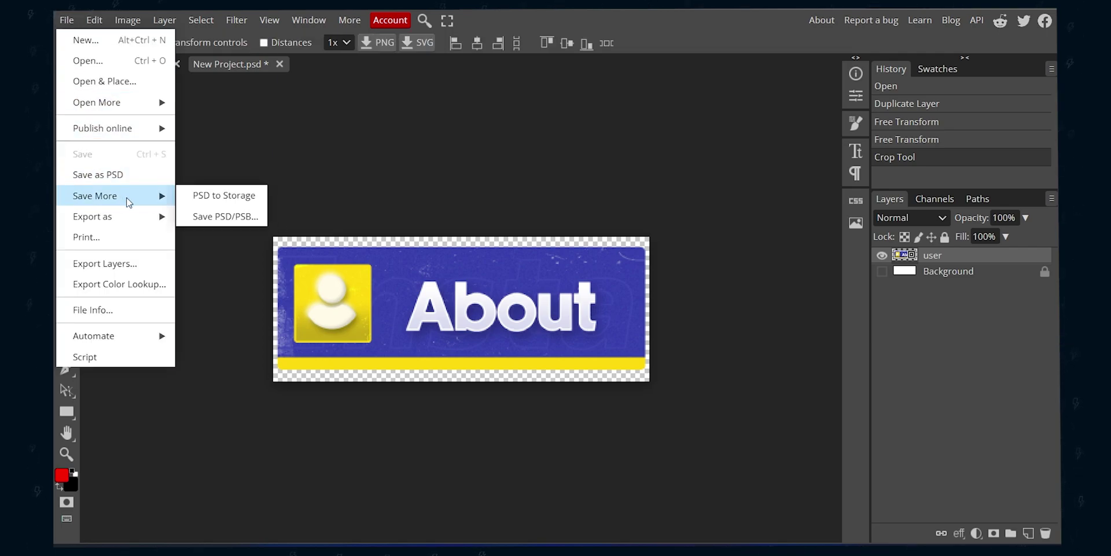
mouse_move(105, 221)
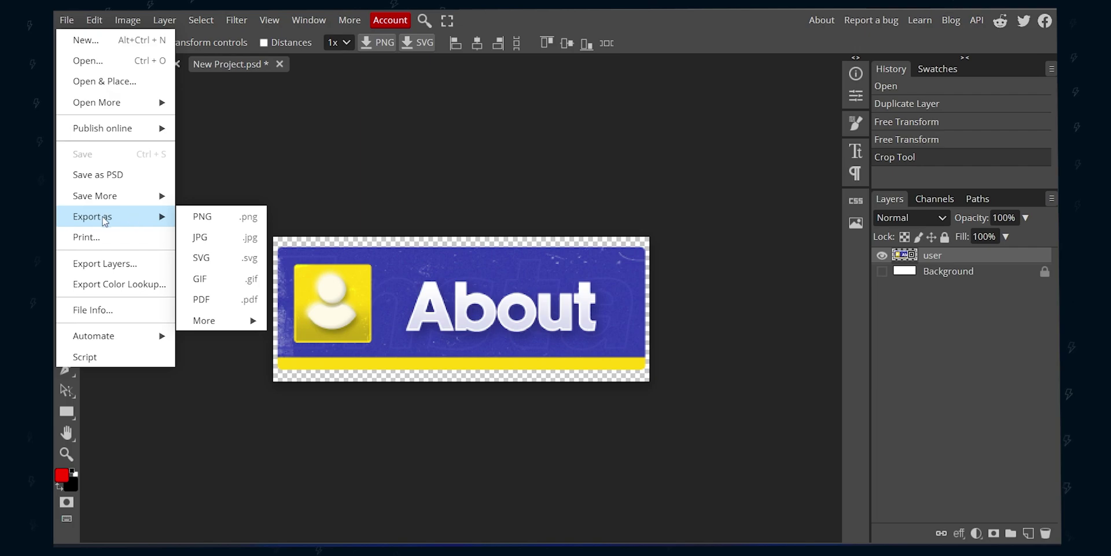
left_click(209, 218)
left_click(444, 116)
left_click(469, 100)
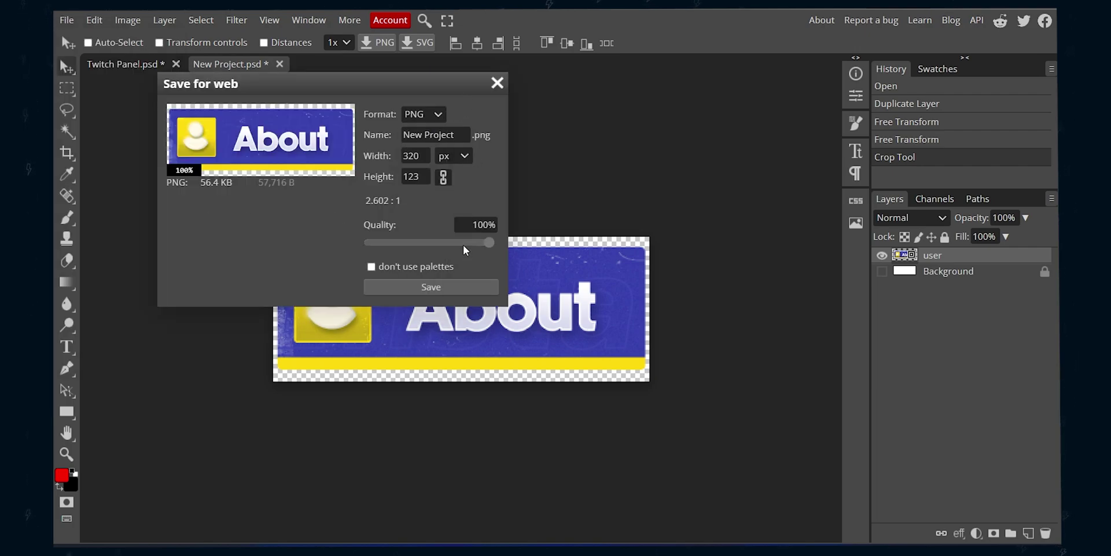
left_click(438, 287)
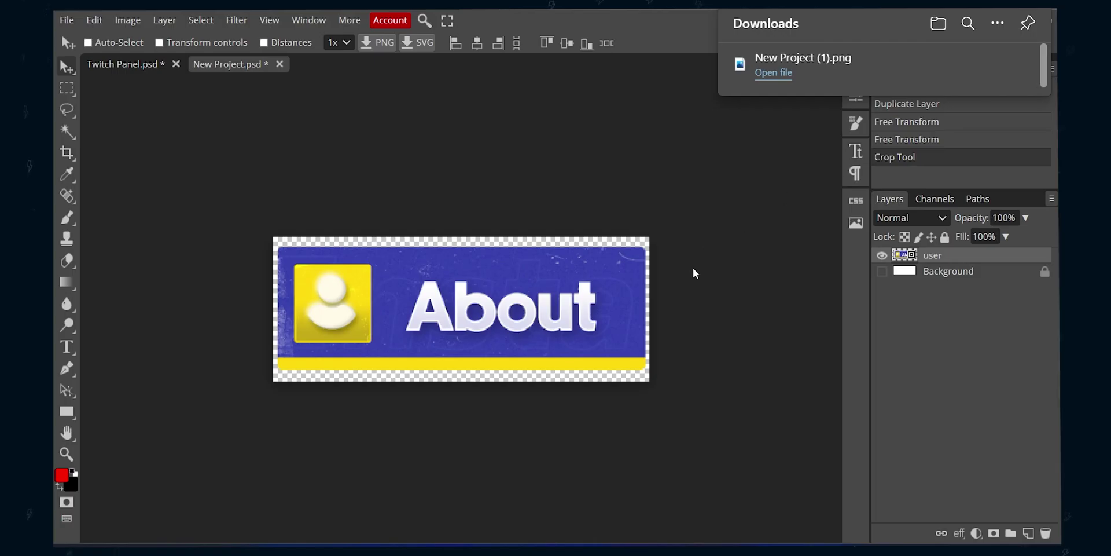
Return to Twitch Panel and open the nested person icon inside the user smart object
left_click(665, 226)
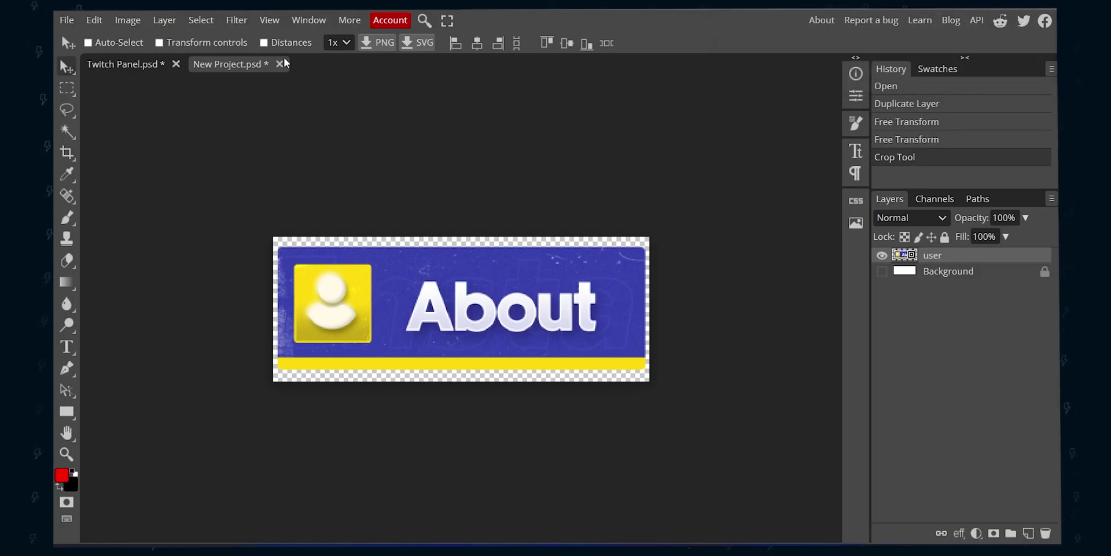
left_click(116, 65)
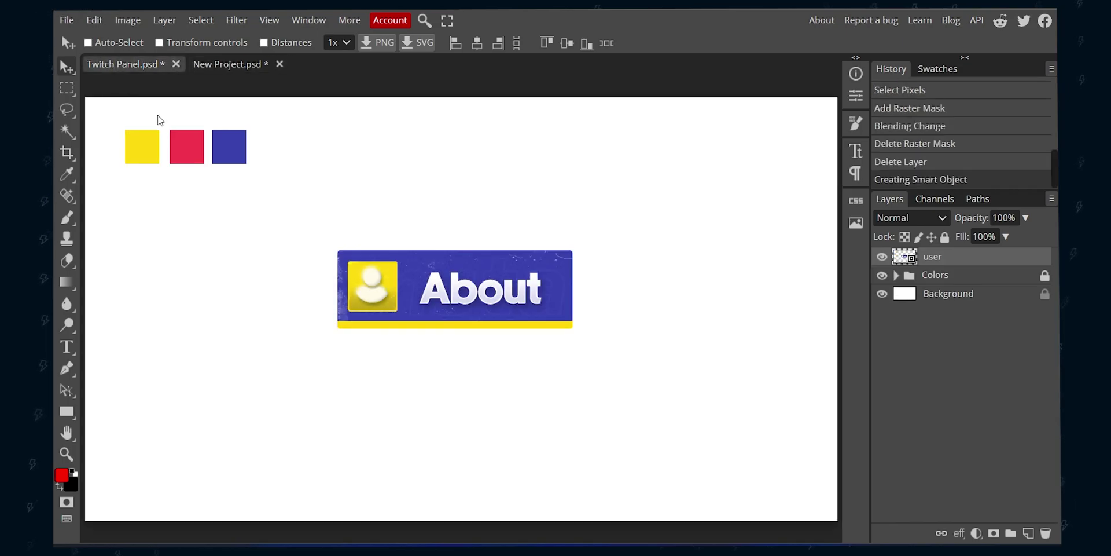
double_click(912, 258)
double_click(913, 258)
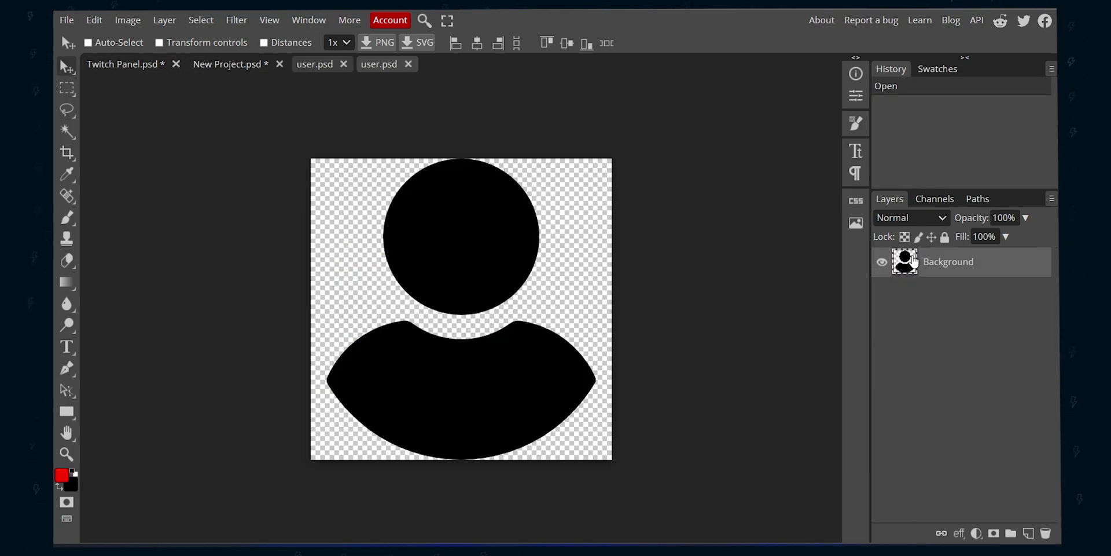
Draw a rectangle over the person icon, hide the black silhouette Background, and save the icon
key("u")
left_click_drag(358, 204, 570, 431)
key("c")
left_click(1013, 306)
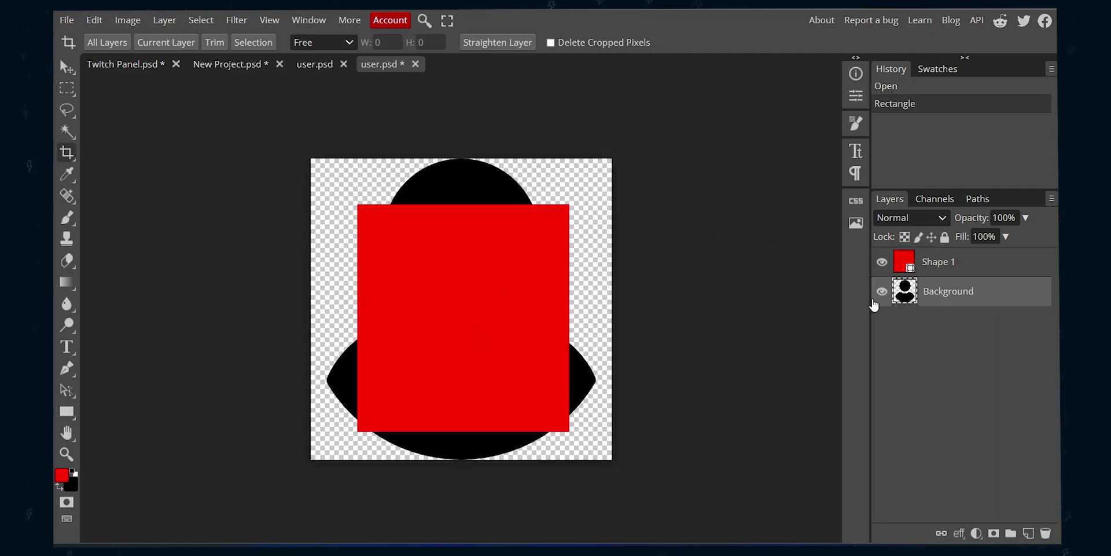
left_click(882, 291)
key("ctrl+s")
Save the parent user document and go back to the Twitch Panel document
left_click(309, 61)
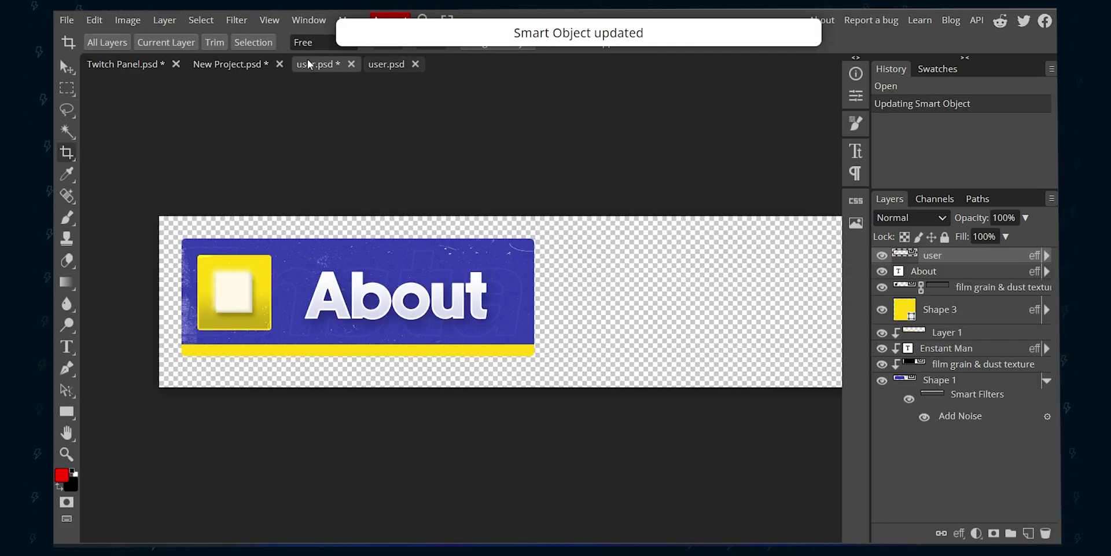
key("ctrl+s")
key("v")
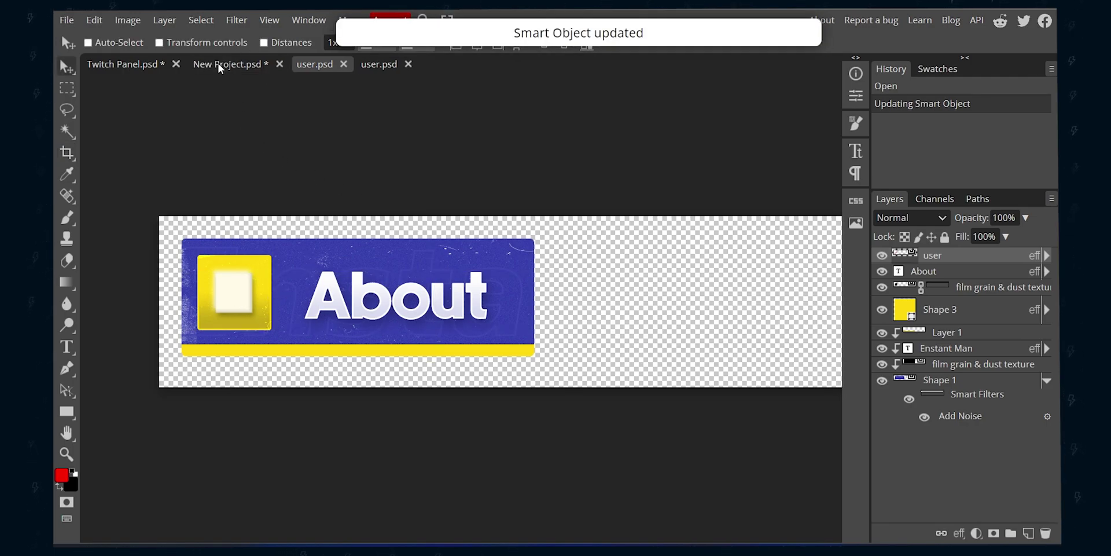
left_click(121, 64)
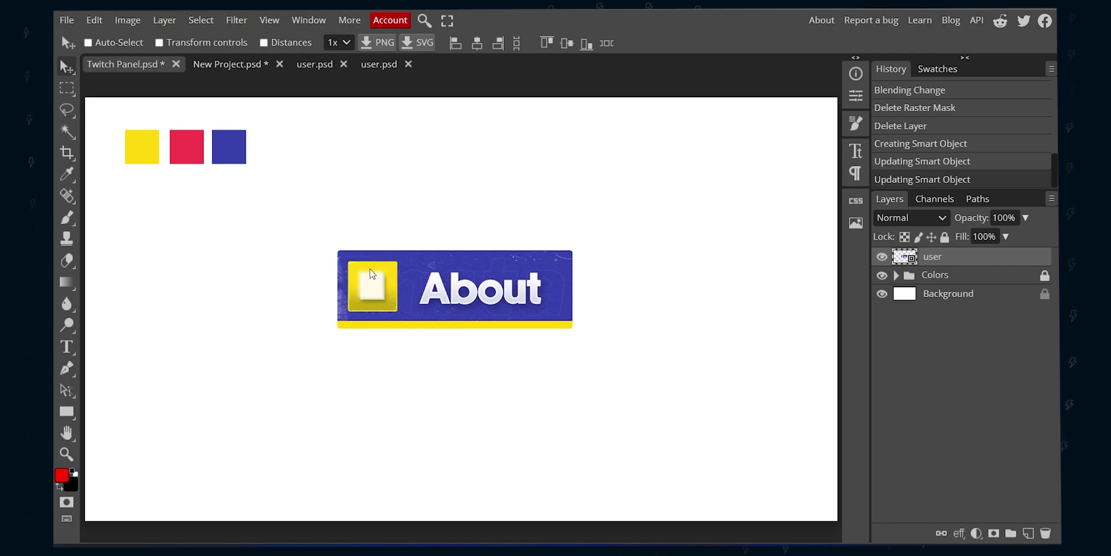
scroll(376, 306, "up", 2)
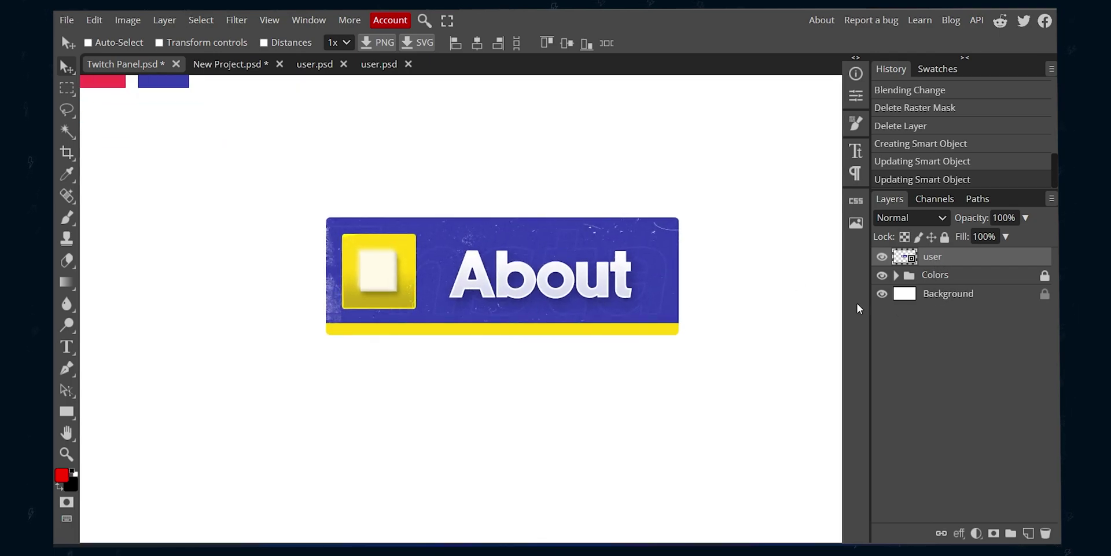